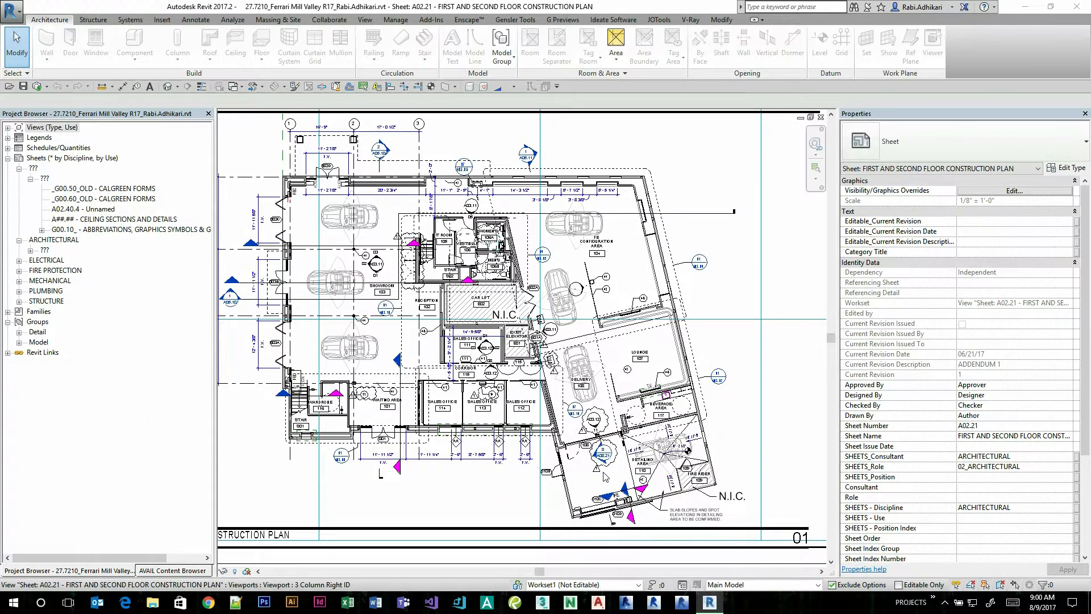
Inspect the comments of the revision clouds around elevation tag A03.12 and section tag A08.21 near Delivery 108
{"action": "scroll", "coordinate": [605, 476], "scroll_direction": "up", "scroll_amount": 2}
{"action": "scroll", "coordinate": [605, 476], "scroll_direction": "up", "scroll_amount": 2}
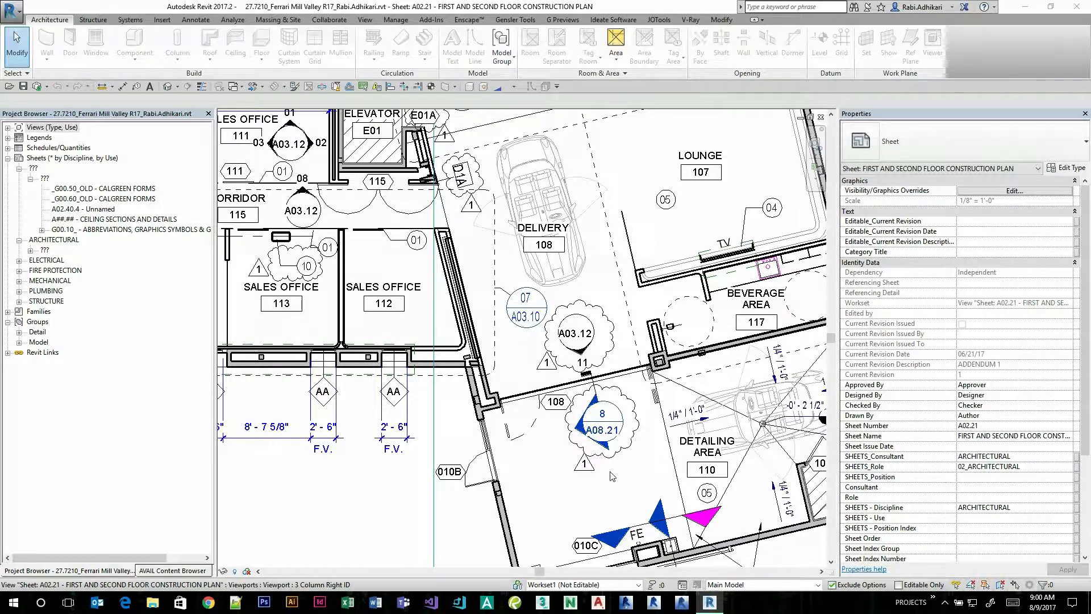
{"action": "left_click", "coordinate": [606, 319]}
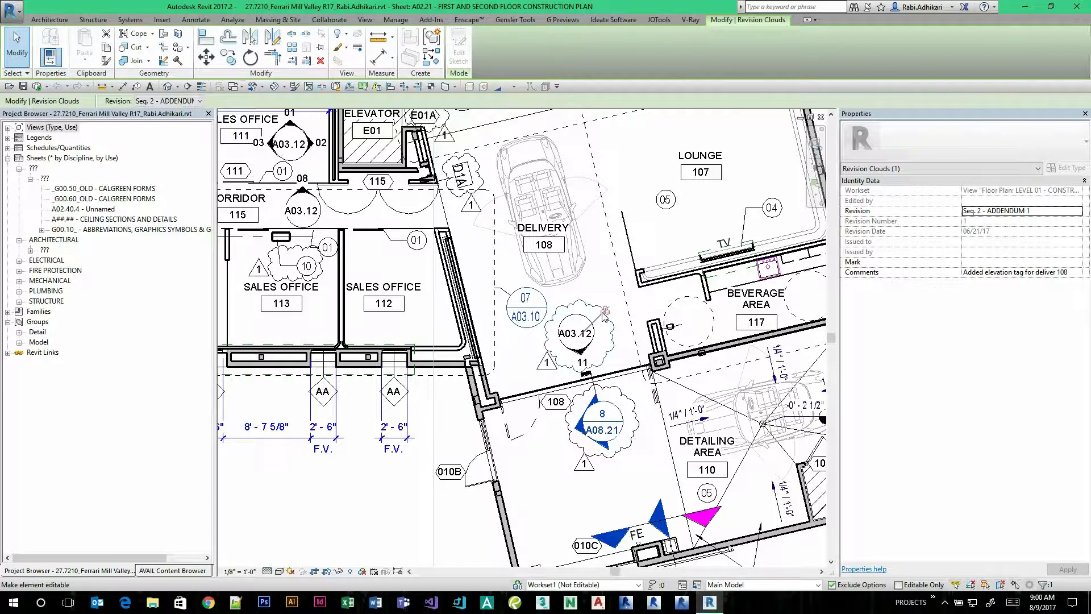
{"action": "left_click", "coordinate": [605, 310]}
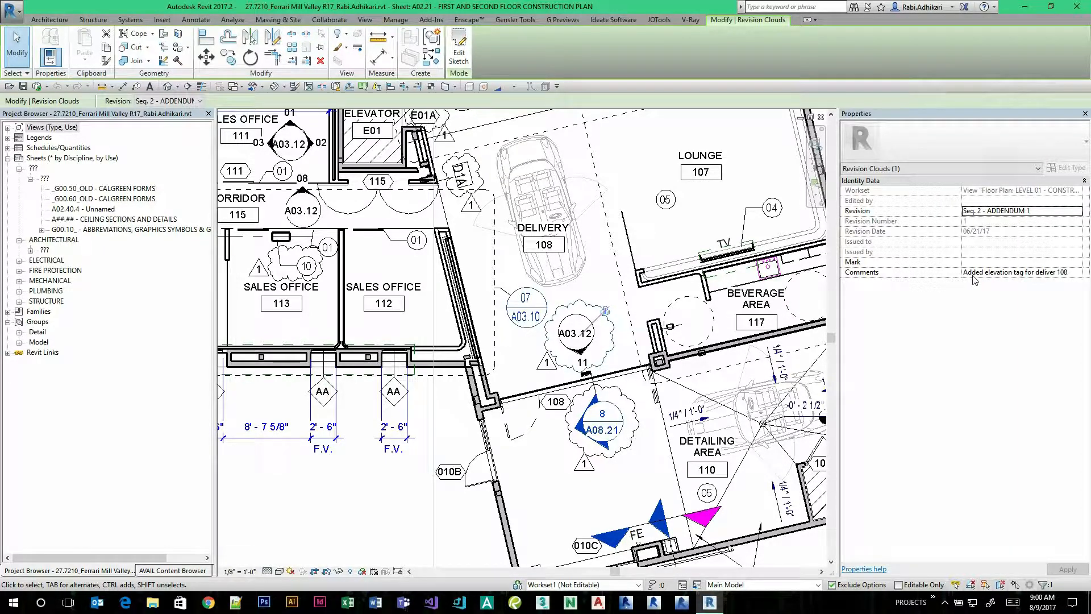
{"action": "left_click", "coordinate": [629, 400]}
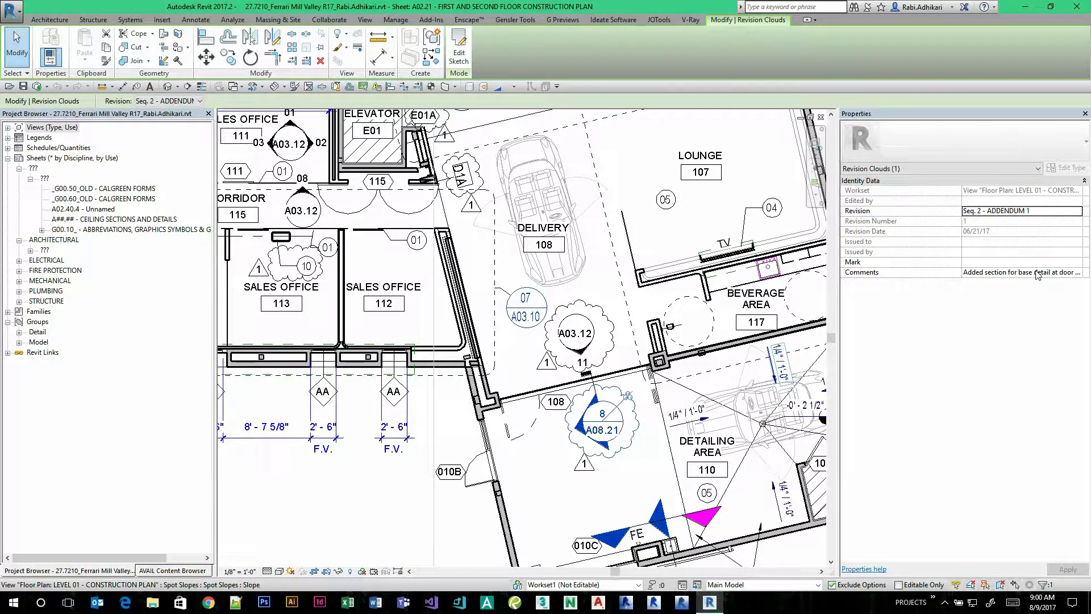
Set the Mark of the revision cloud around elevation tag A03.12 to RFI#100
{"action": "left_click", "coordinate": [598, 310]}
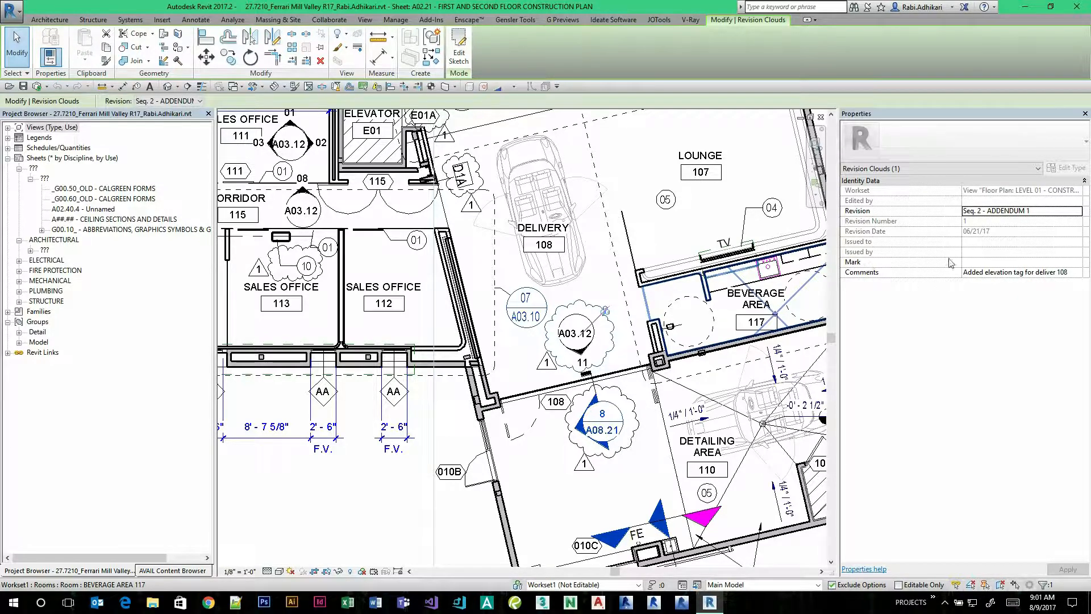
{"action": "left_click", "coordinate": [970, 264]}
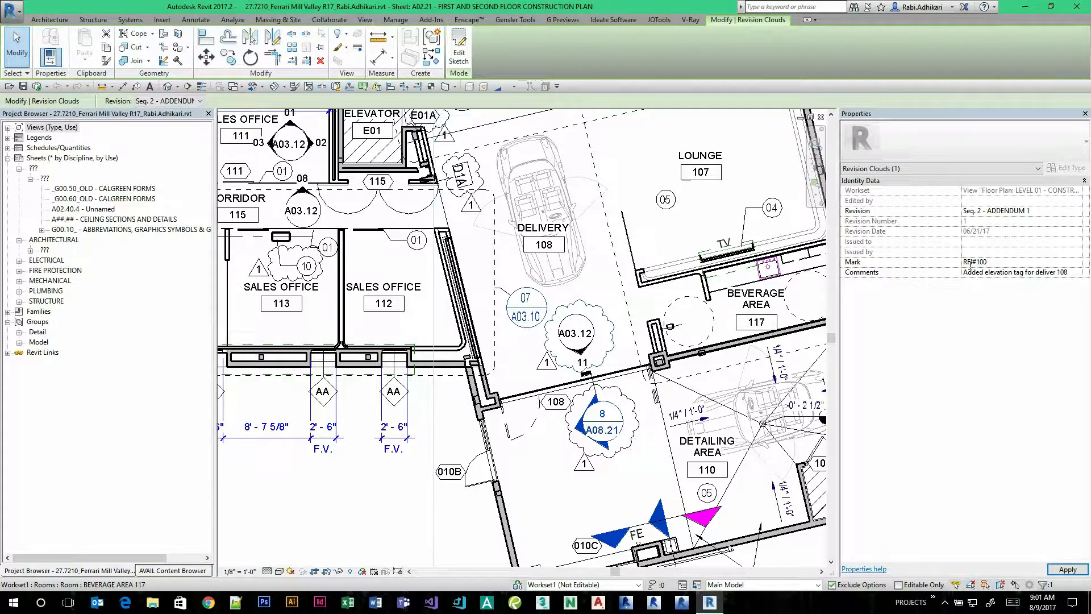
{"action": "left_click", "coordinate": [995, 274]}
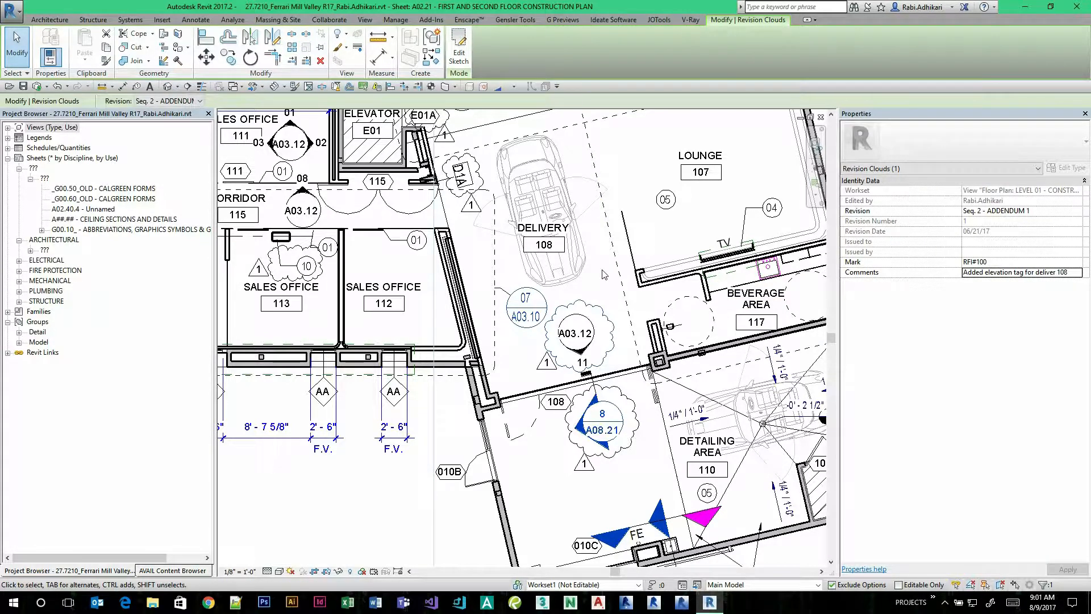
{"action": "key", "text": "Escape"}
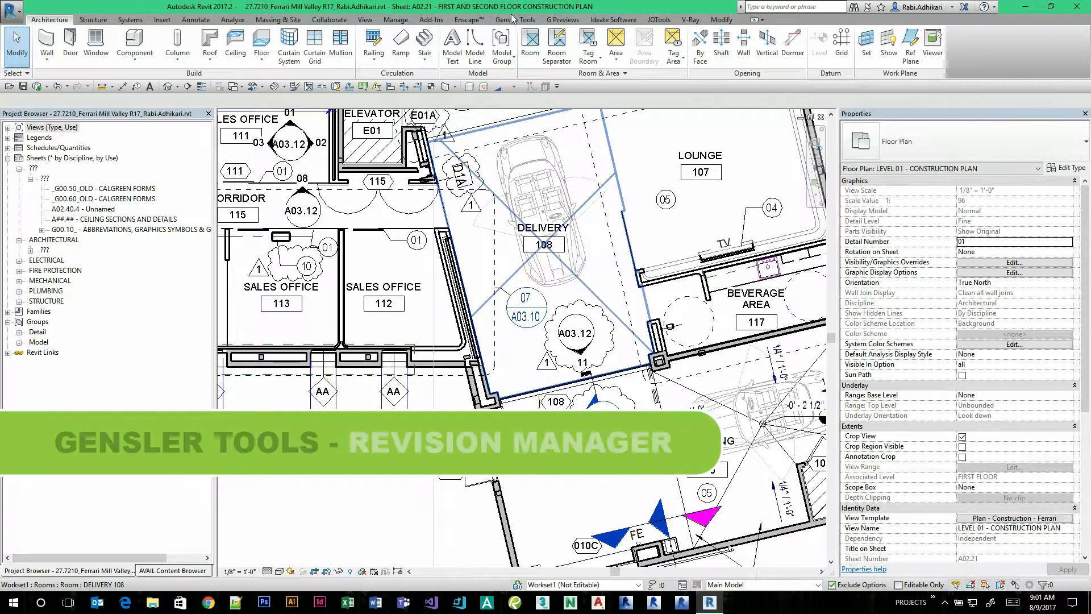
Open the Gensler revisions manager, expand its sheet selection list and show the clouds and revisions on views and sheets
{"action": "left_click", "coordinate": [514, 19]}
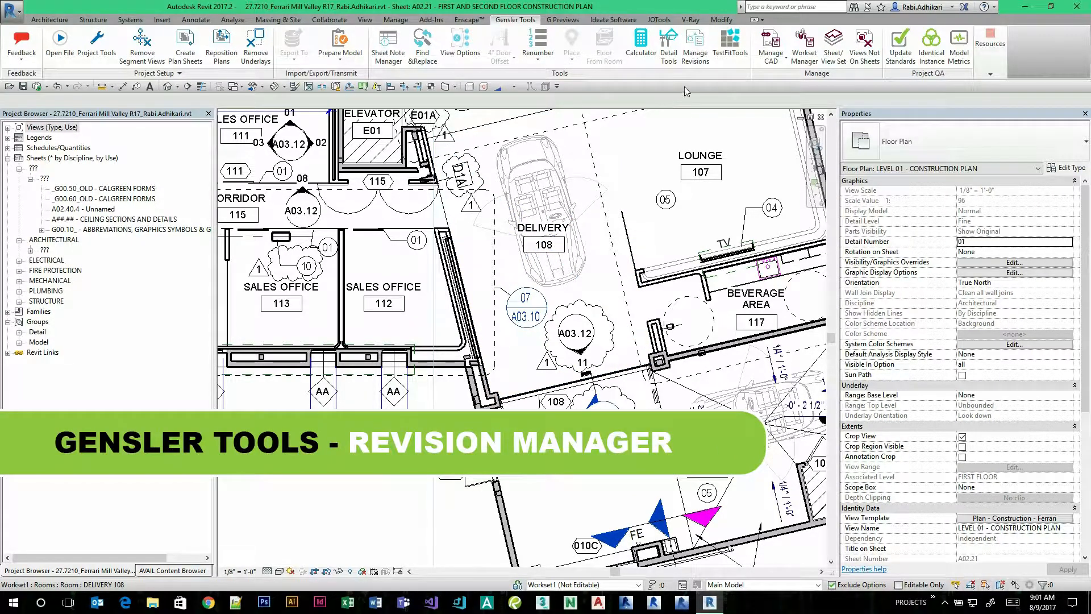
{"action": "left_click", "coordinate": [696, 52]}
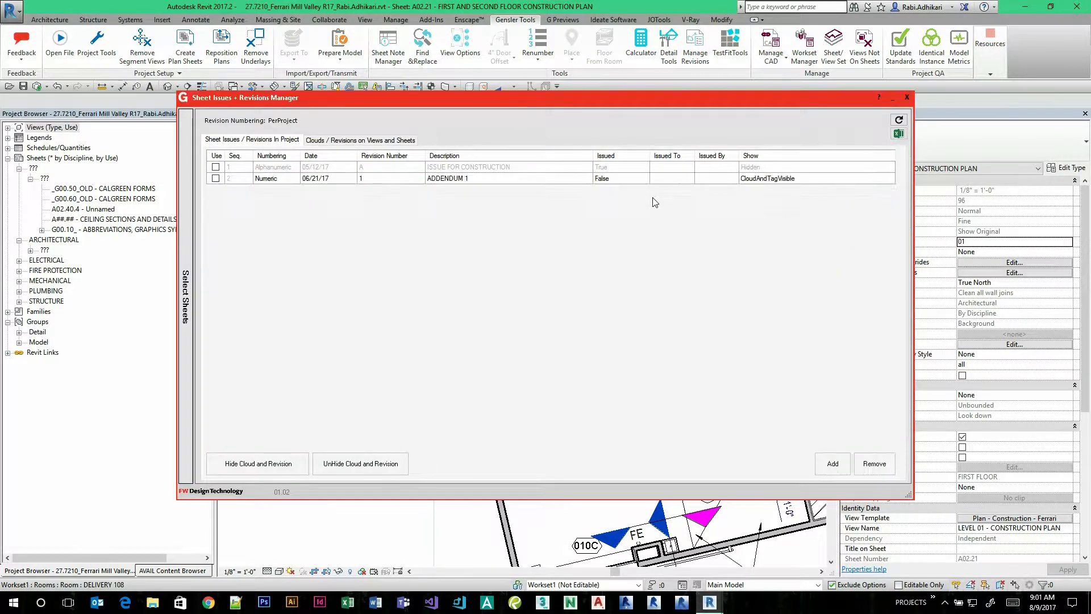
{"action": "left_click", "coordinate": [185, 226]}
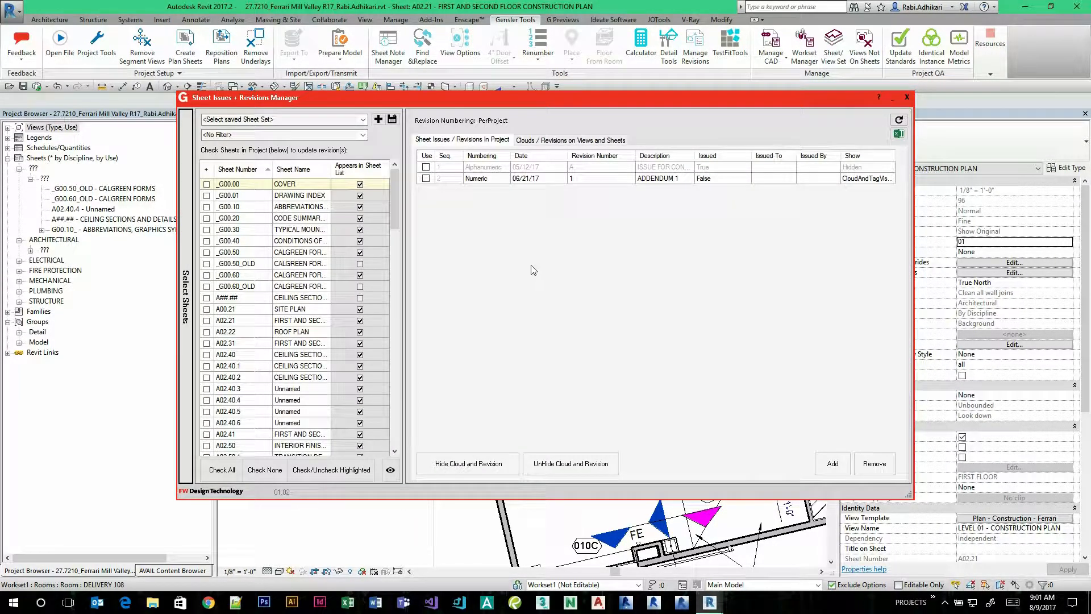
{"action": "left_click", "coordinate": [559, 140]}
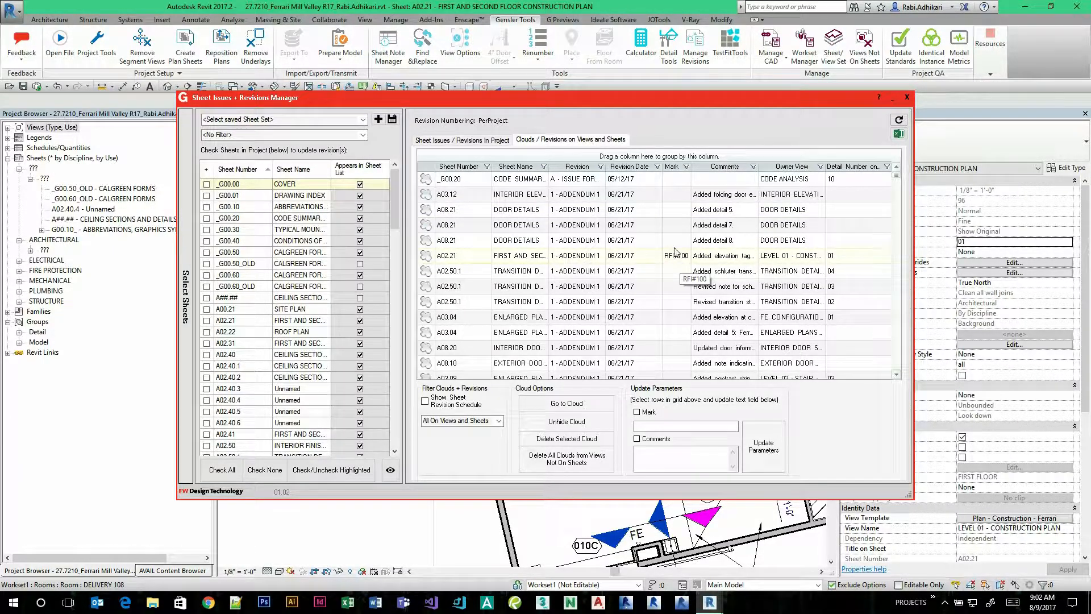
Browse the cloud list and go to the A03.14 conference room cloud with detail number 05, searching closed views for it
{"action": "left_click_drag", "start_coordinate": [896, 177], "coordinate": [892, 241]}
{"action": "scroll", "coordinate": [894, 241], "scroll_direction": "down", "scroll_amount": 10}
{"action": "left_click_drag", "start_coordinate": [898, 241], "coordinate": [897, 173]}
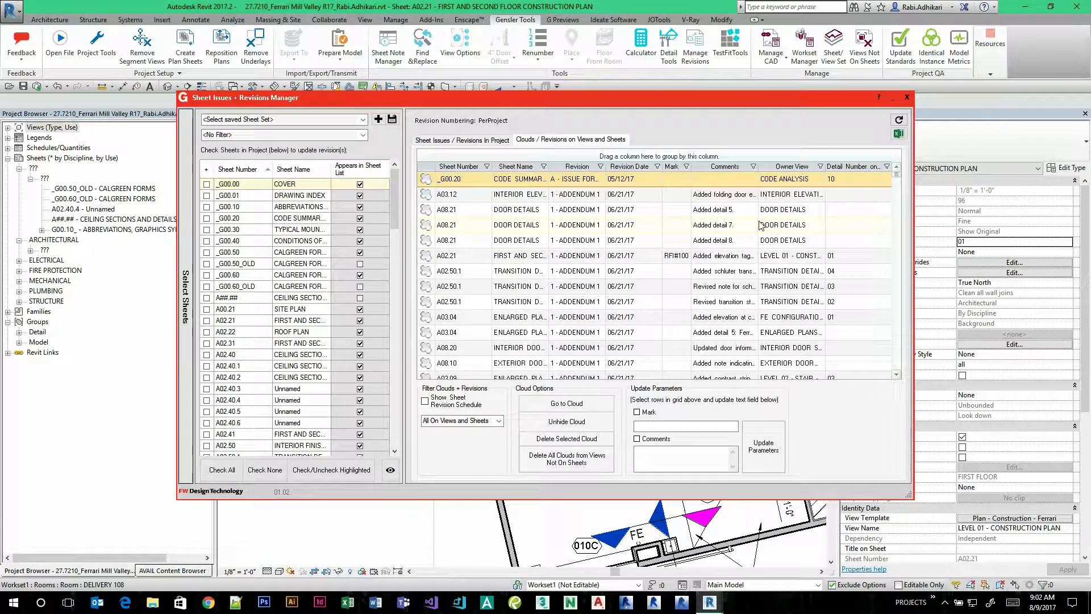
{"action": "mouse_move", "coordinate": [896, 175]}
{"action": "left_mouse_down"}
{"action": "mouse_move", "coordinate": [897, 191]}
{"action": "mouse_move", "coordinate": [897, 181]}
{"action": "left_mouse_up"}
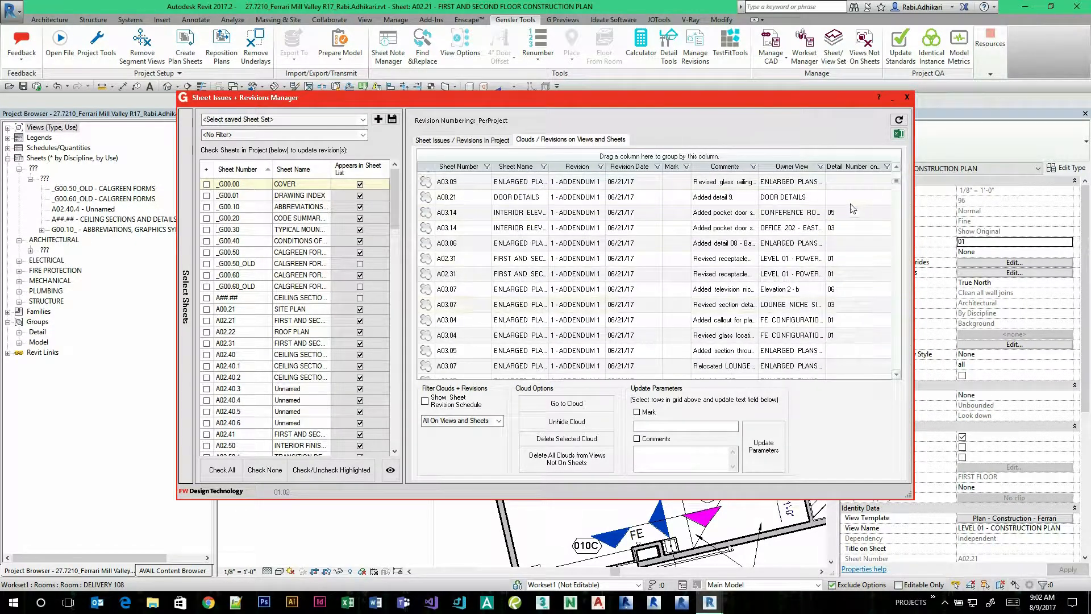
{"action": "left_click", "coordinate": [846, 197]}
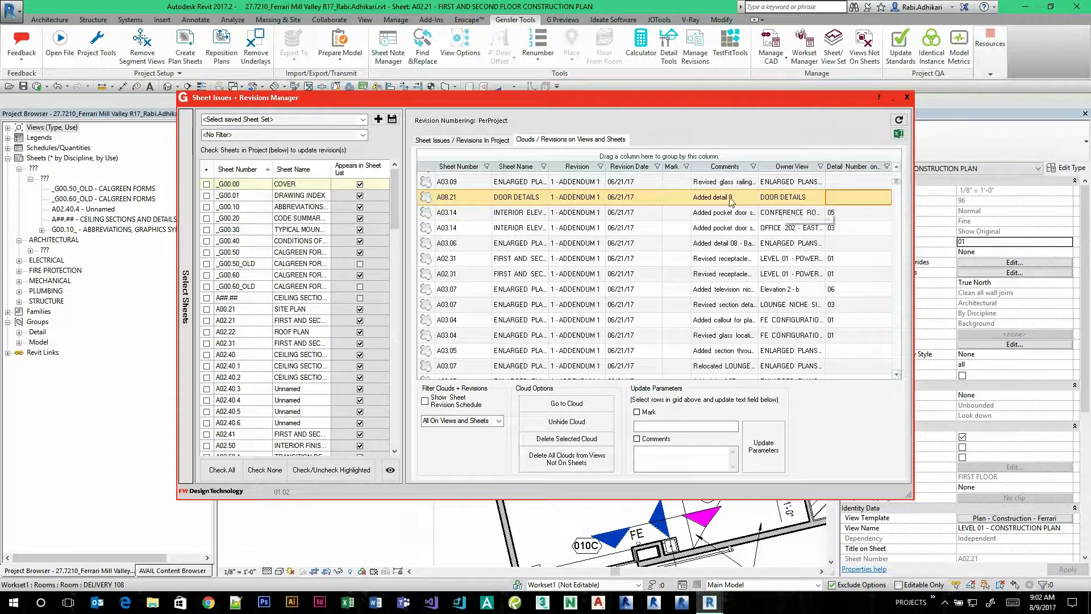
{"action": "left_click", "coordinate": [840, 213]}
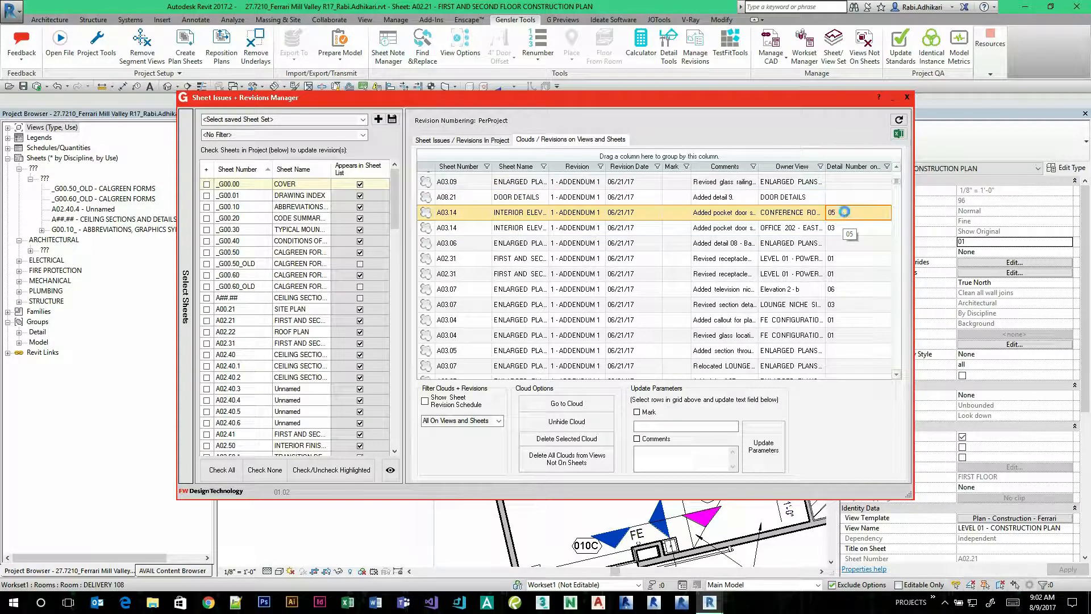
{"action": "double_click", "coordinate": [847, 215]}
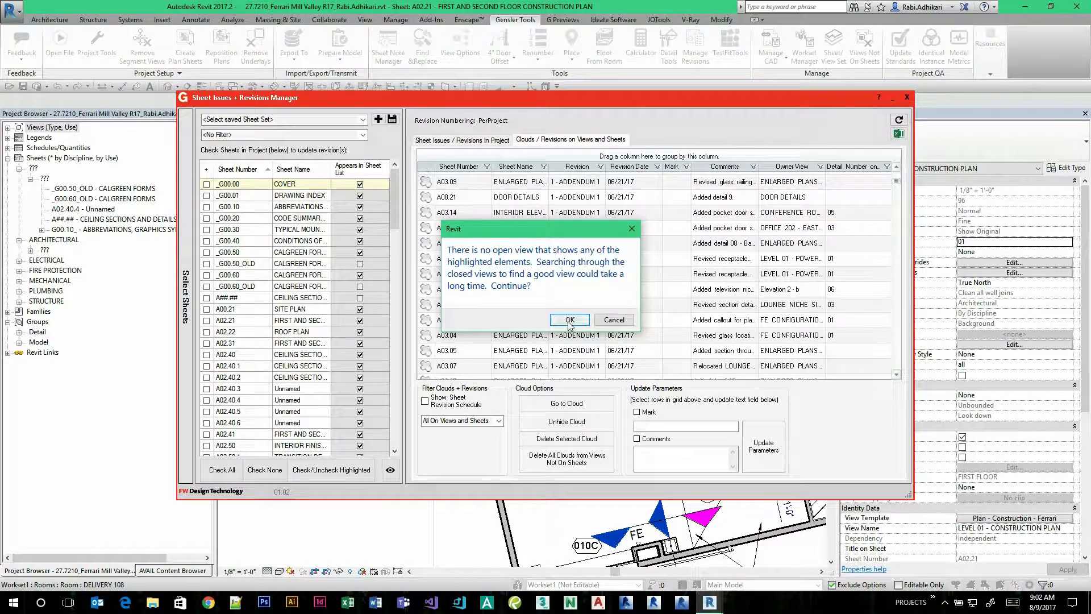
{"action": "left_click", "coordinate": [569, 319]}
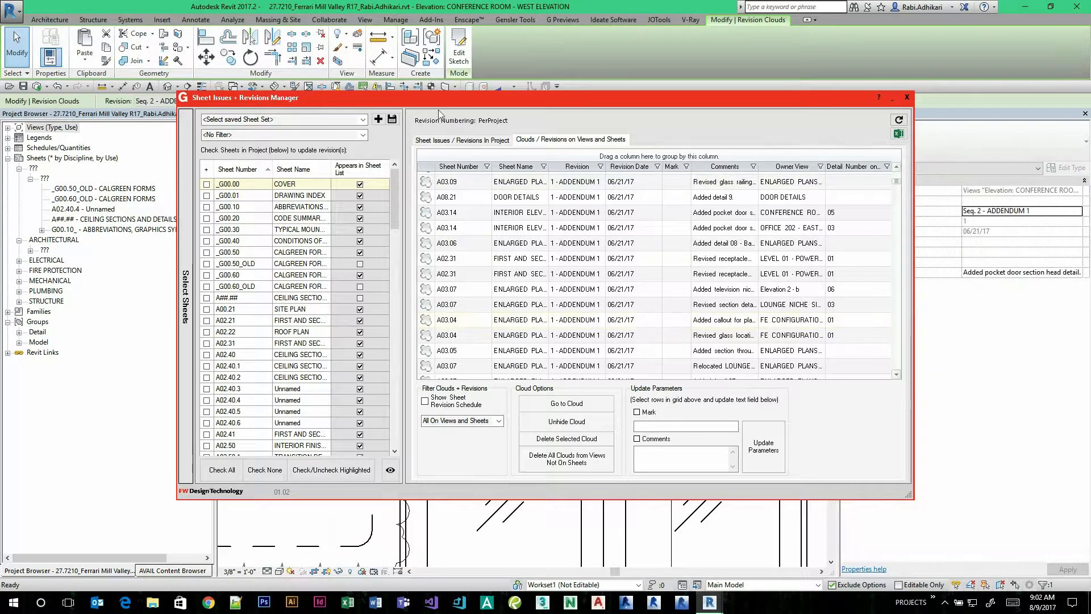
{"action": "left_click_drag", "start_coordinate": [390, 102], "coordinate": [335, 104]}
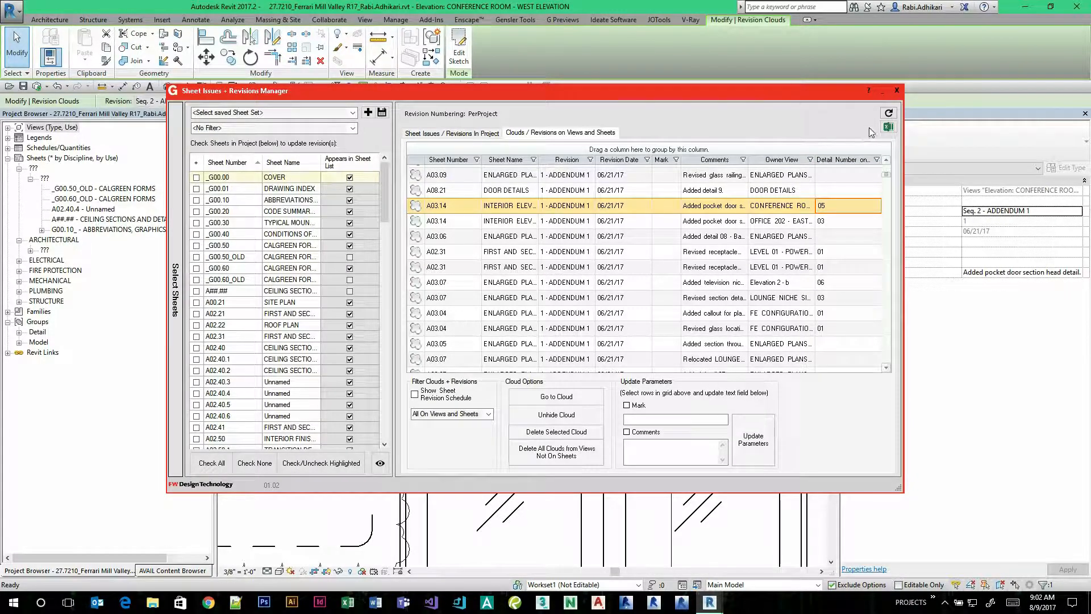
Export the revision data to Revisions from Revit.xls on the Desktop, replacing the existing file, and decline opening it
{"action": "left_click", "coordinate": [888, 127]}
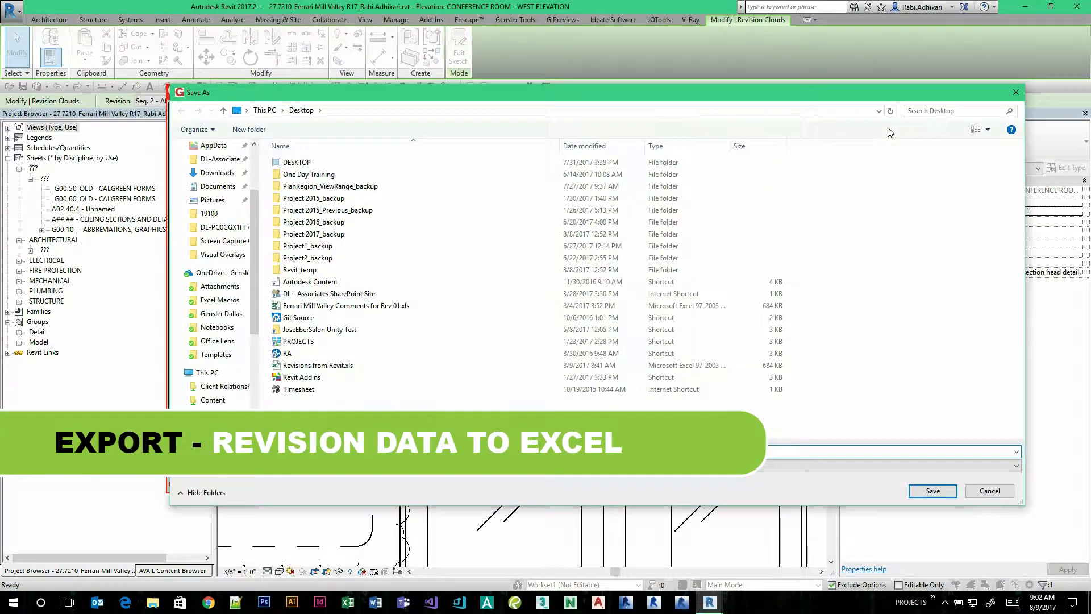
{"action": "left_click", "coordinate": [341, 366]}
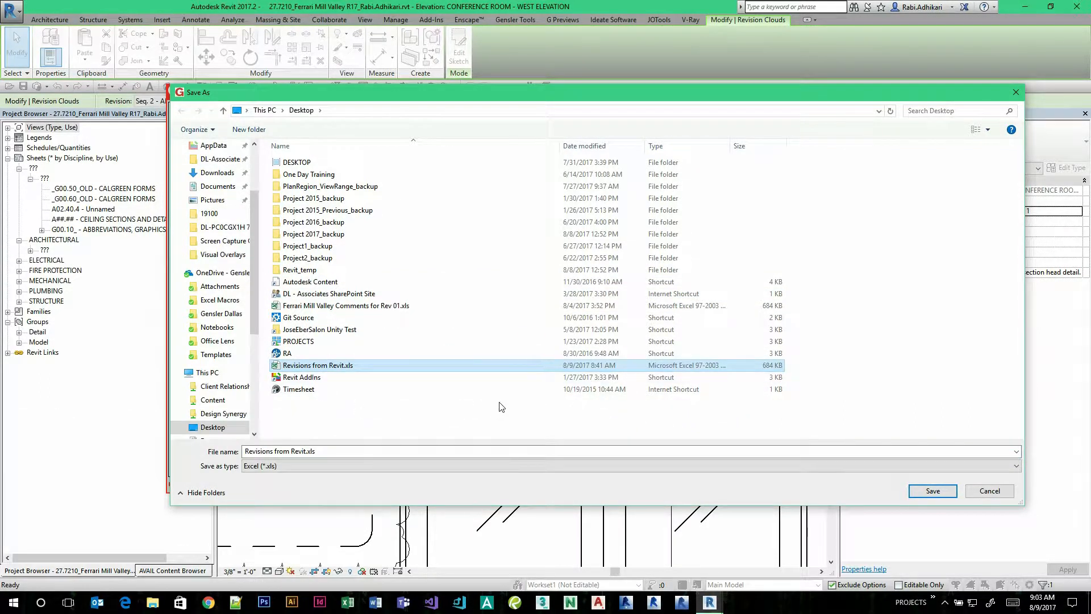
{"action": "left_click", "coordinate": [933, 490]}
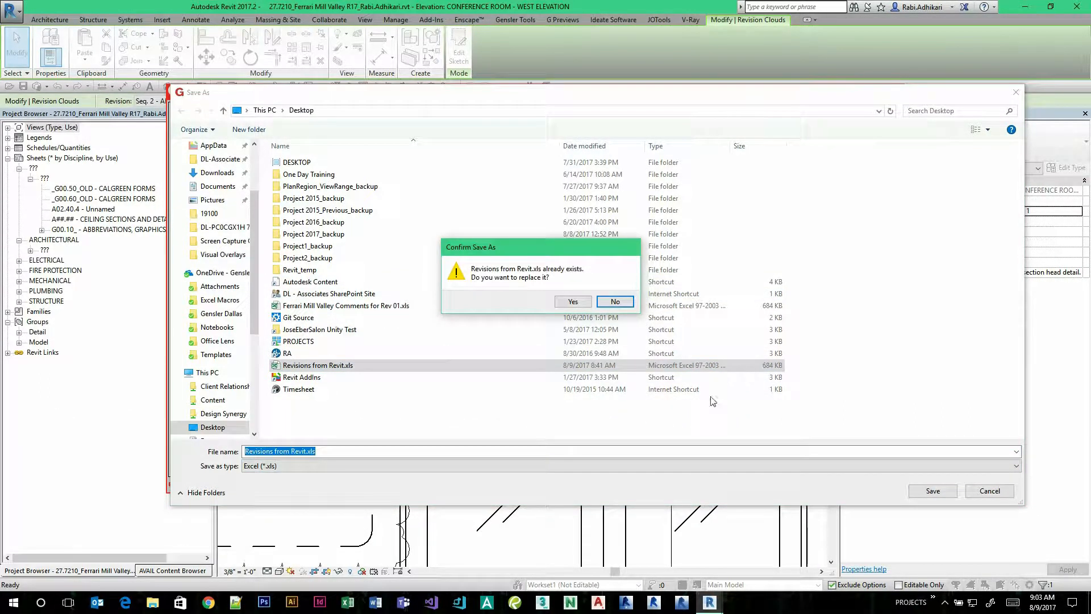
{"action": "left_click", "coordinate": [572, 302]}
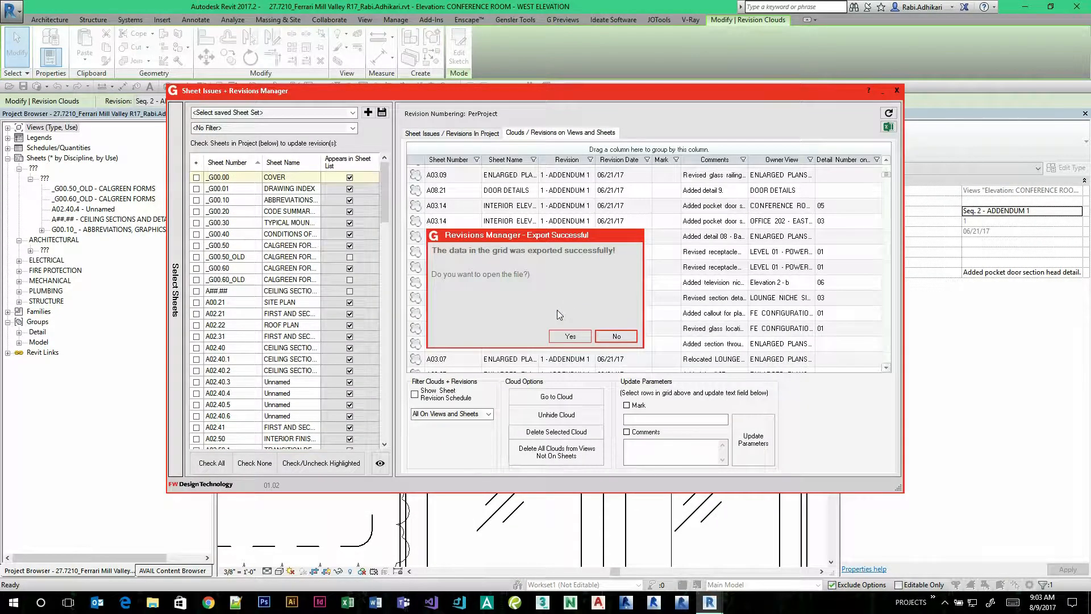
{"action": "left_click", "coordinate": [613, 335]}
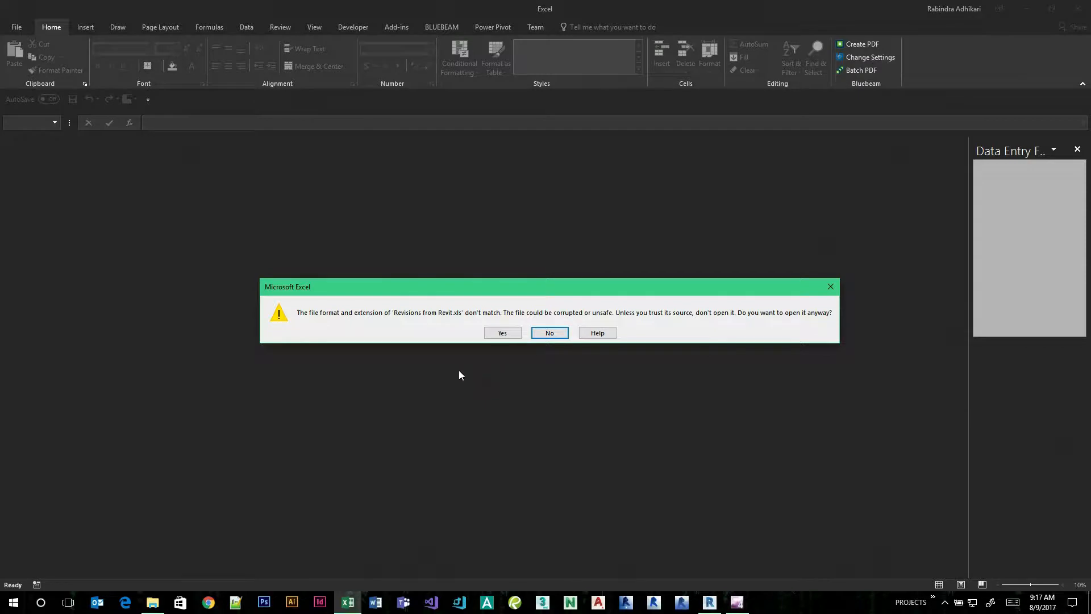
Open Revisions from Revit.xls in Excel despite the format mismatch and format its data as a table with headers
{"action": "left_click_drag", "start_coordinate": [486, 288], "coordinate": [454, 251]}
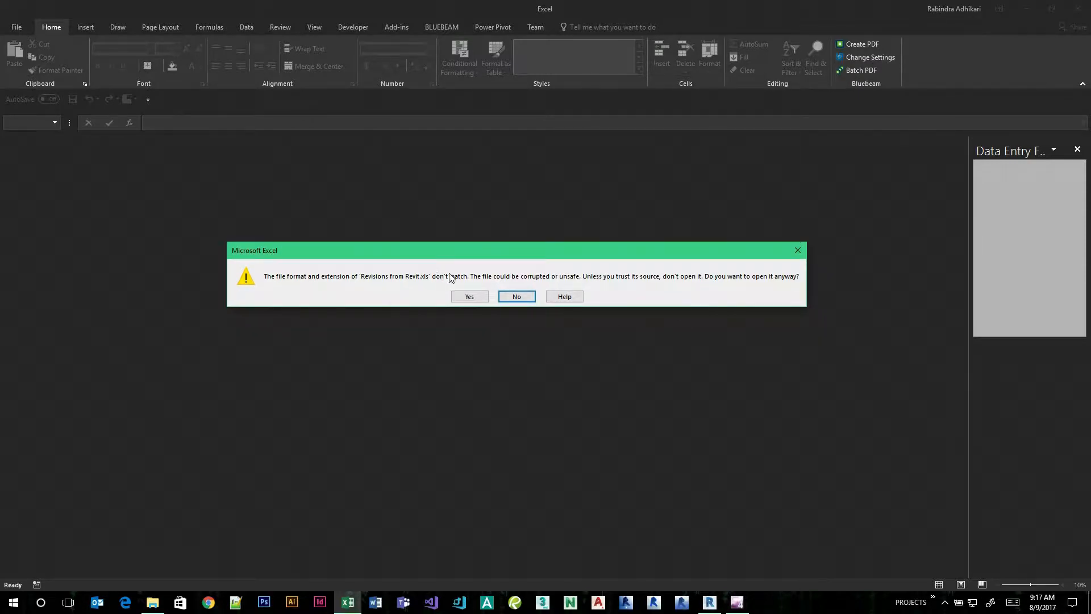
{"action": "left_click", "coordinate": [468, 297]}
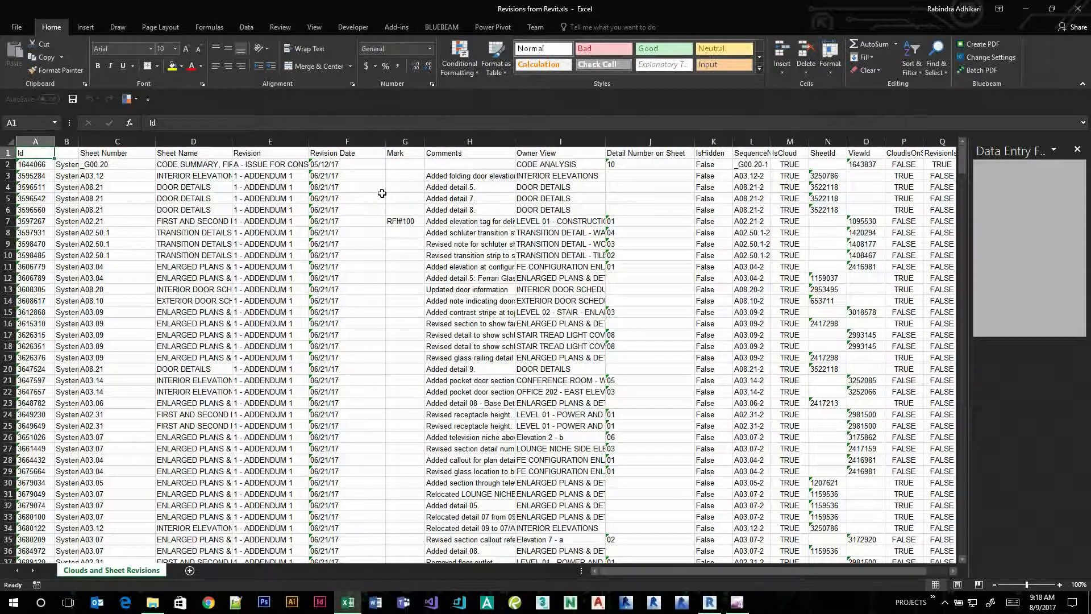
{"action": "left_click", "coordinate": [498, 71]}
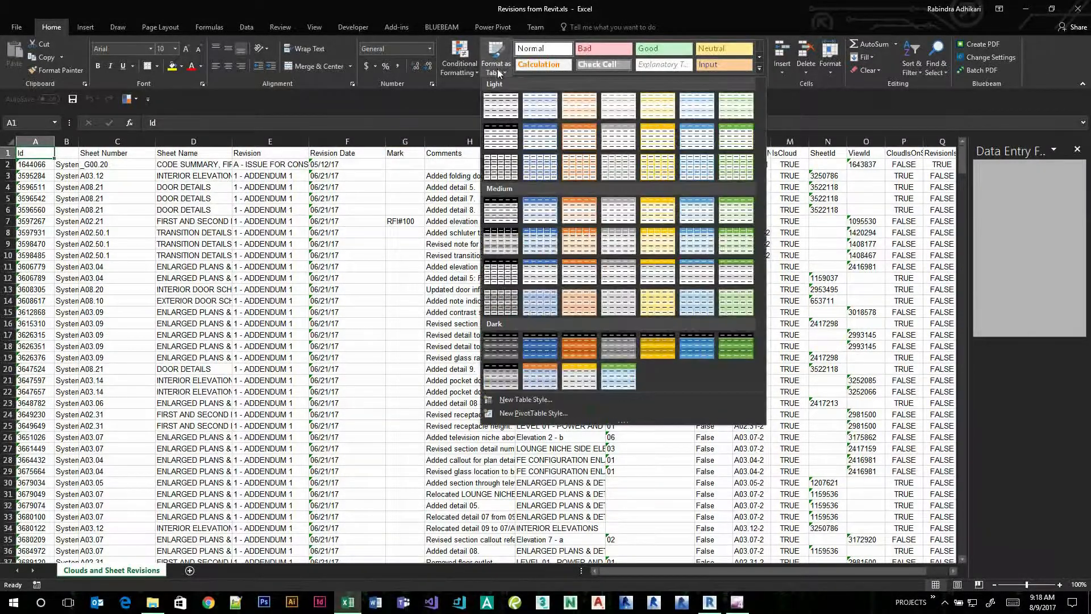
{"action": "left_click", "coordinate": [503, 214]}
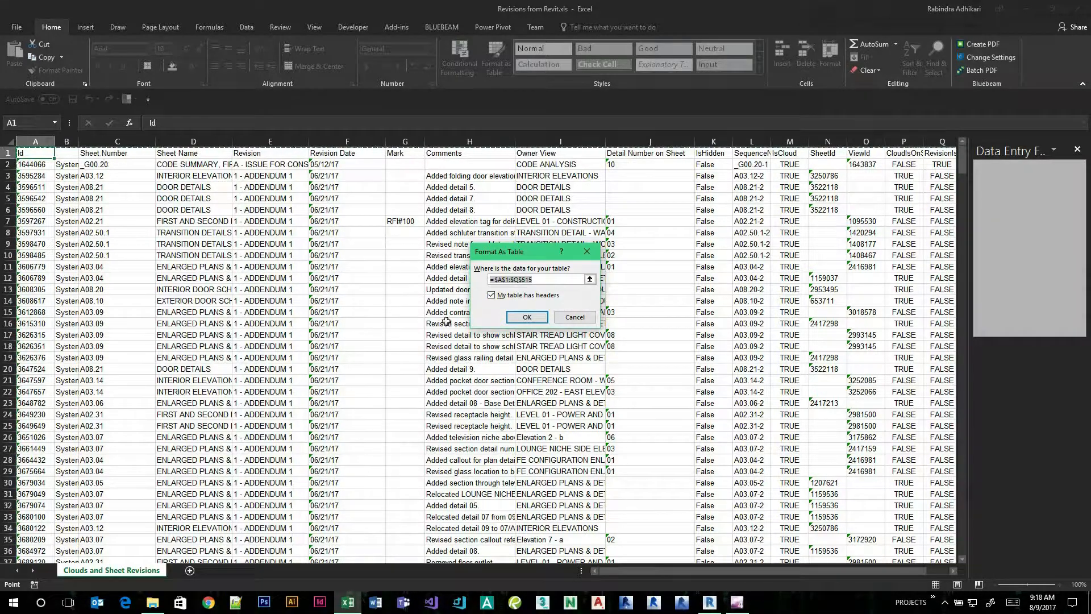
{"action": "left_click", "coordinate": [527, 318]}
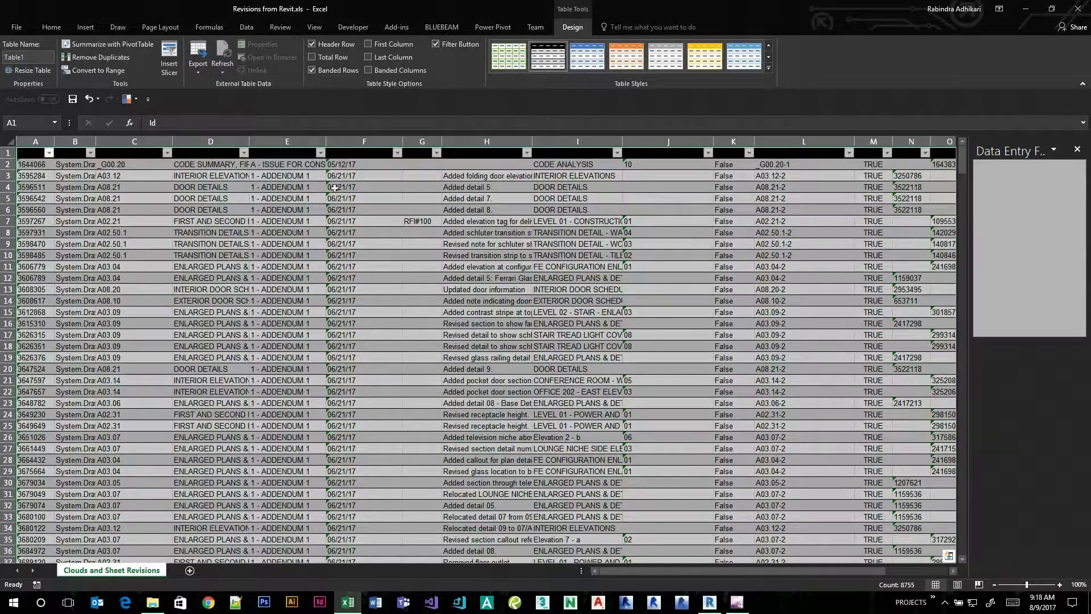
Change the table style to the light black-and-white banded style with full grid borders
{"action": "left_click", "coordinate": [589, 56]}
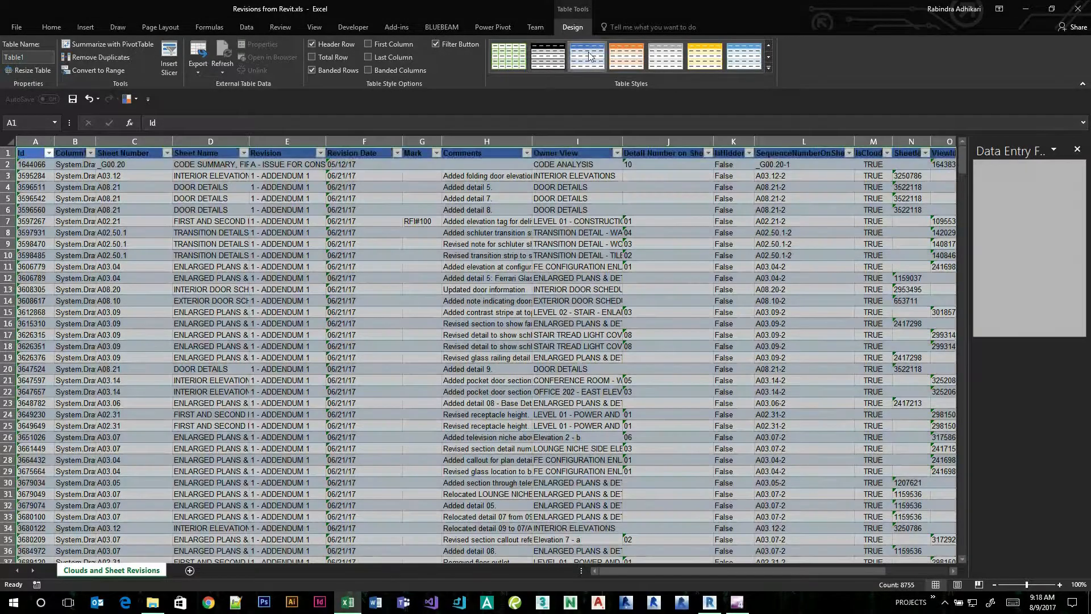
{"action": "left_click", "coordinate": [768, 68]}
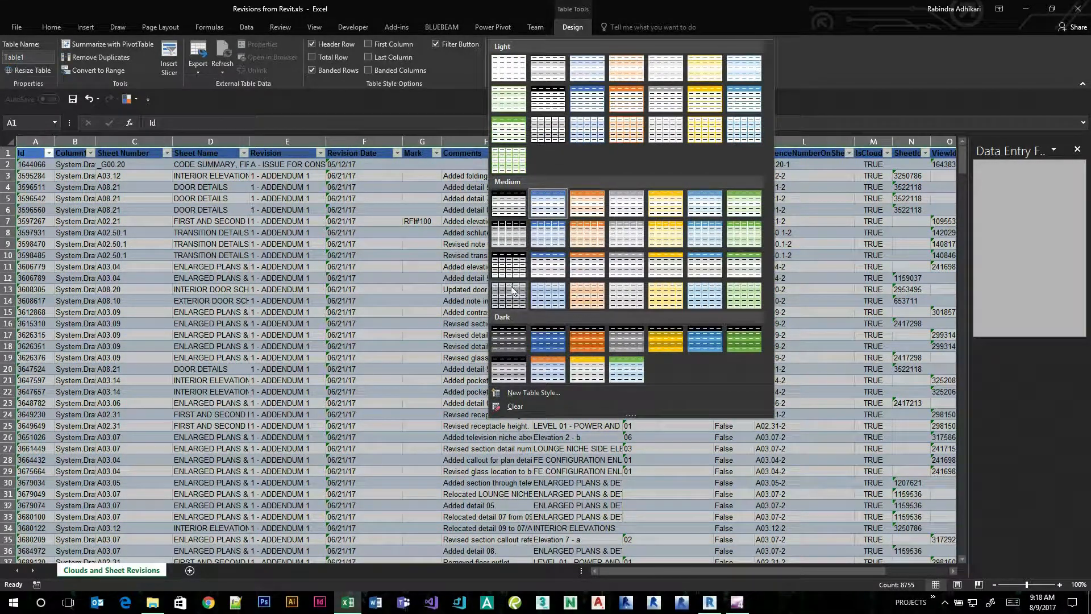
{"action": "left_click", "coordinate": [545, 132]}
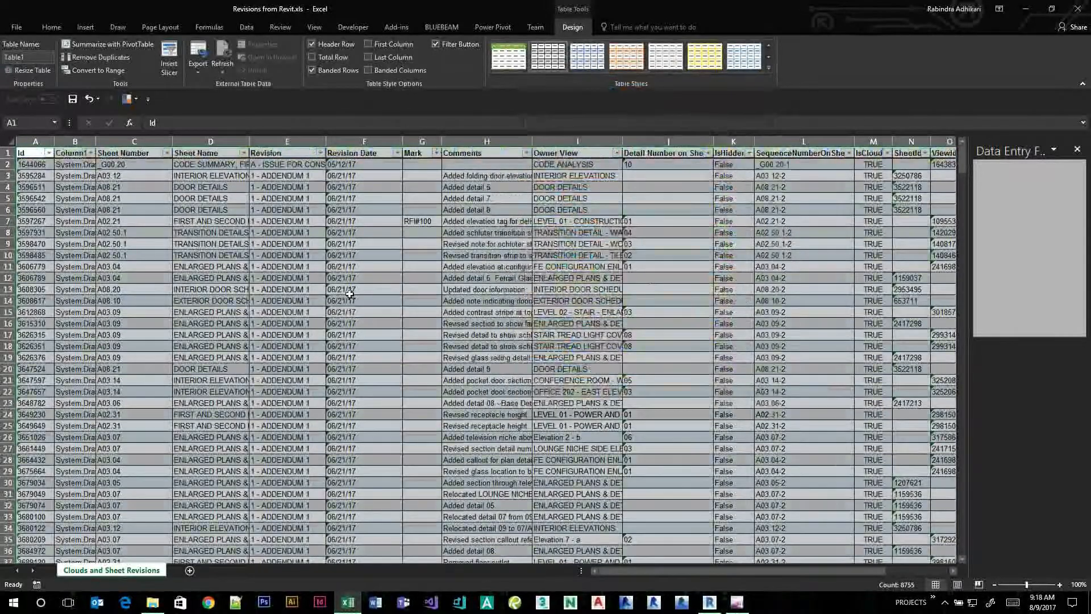
Create a PivotTable from Table1 on a new worksheet and close the Data Entry pane
{"action": "left_click", "coordinate": [292, 300]}
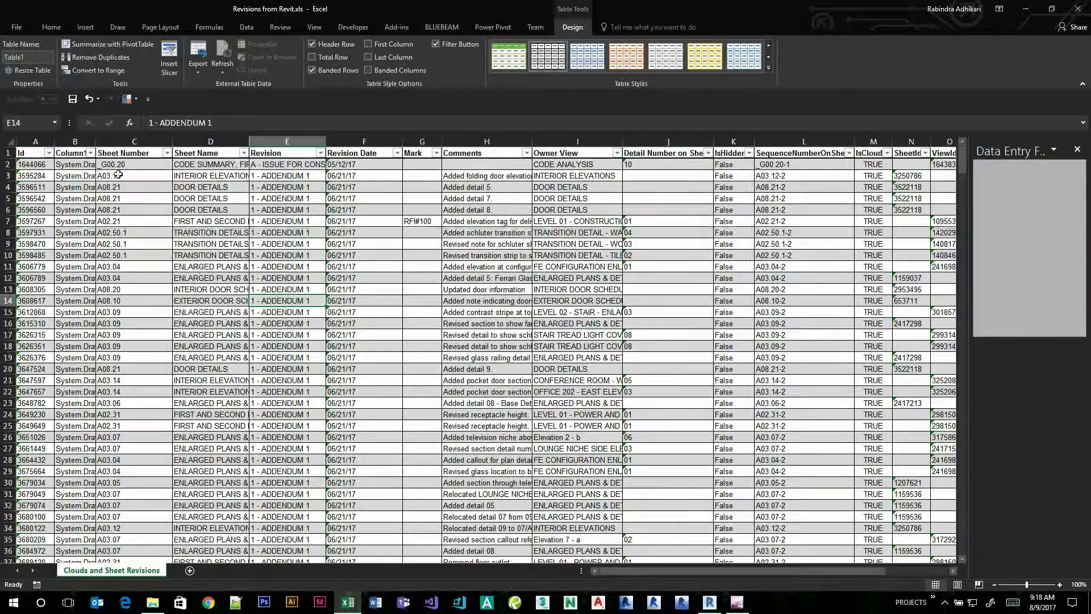
{"action": "left_click", "coordinate": [86, 28]}
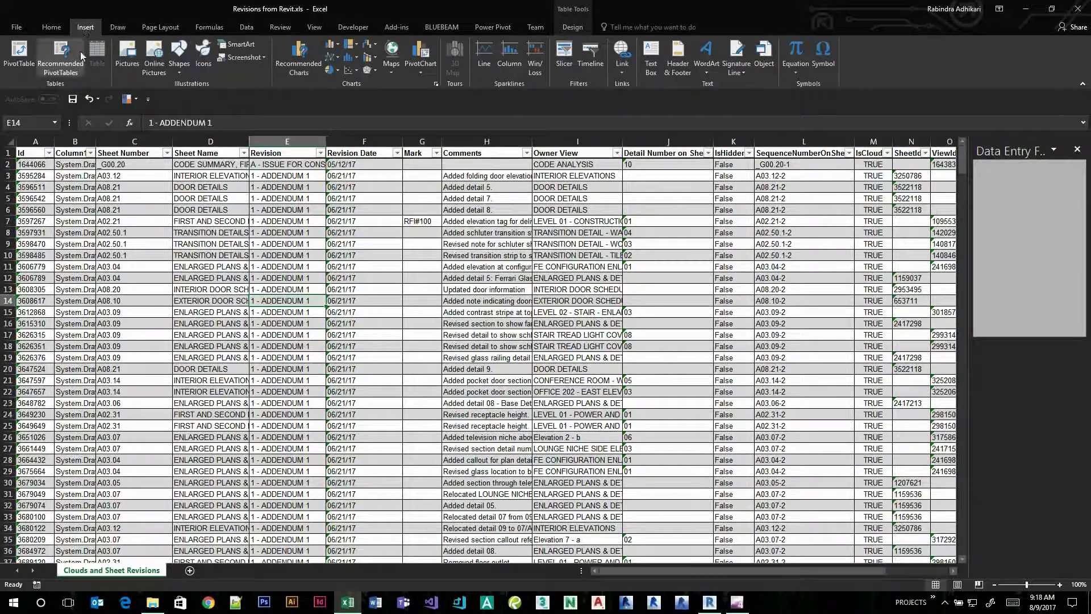
{"action": "left_click", "coordinate": [20, 60]}
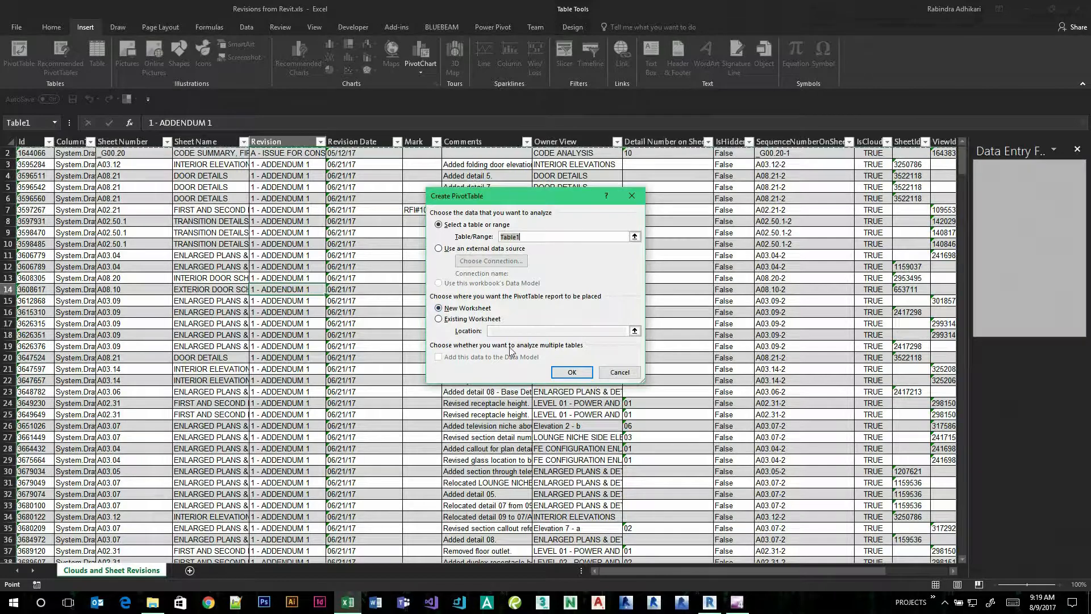
{"action": "left_click", "coordinate": [570, 370]}
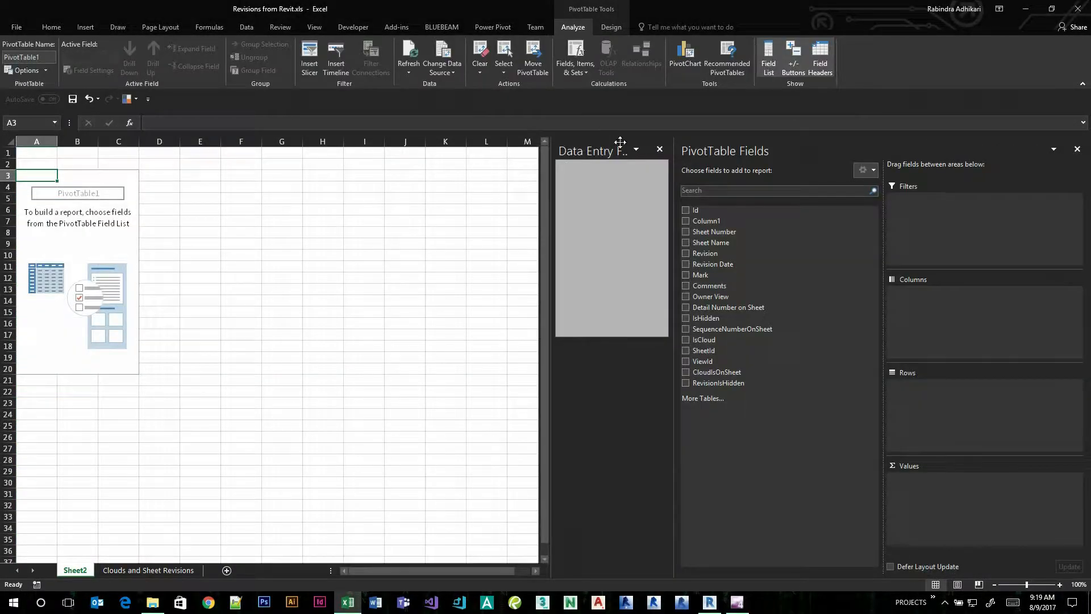
{"action": "left_click", "coordinate": [659, 148]}
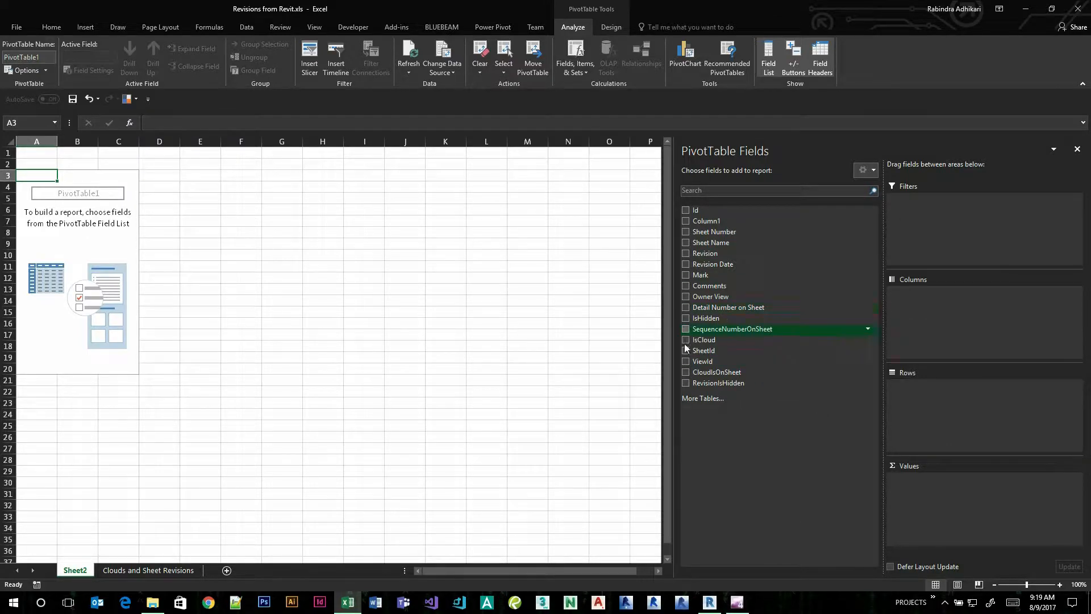
Add the Sheet Number, Detail Number on Sheet and Comments fields to the PivotTable rows, in that order
{"action": "left_click", "coordinate": [149, 570]}
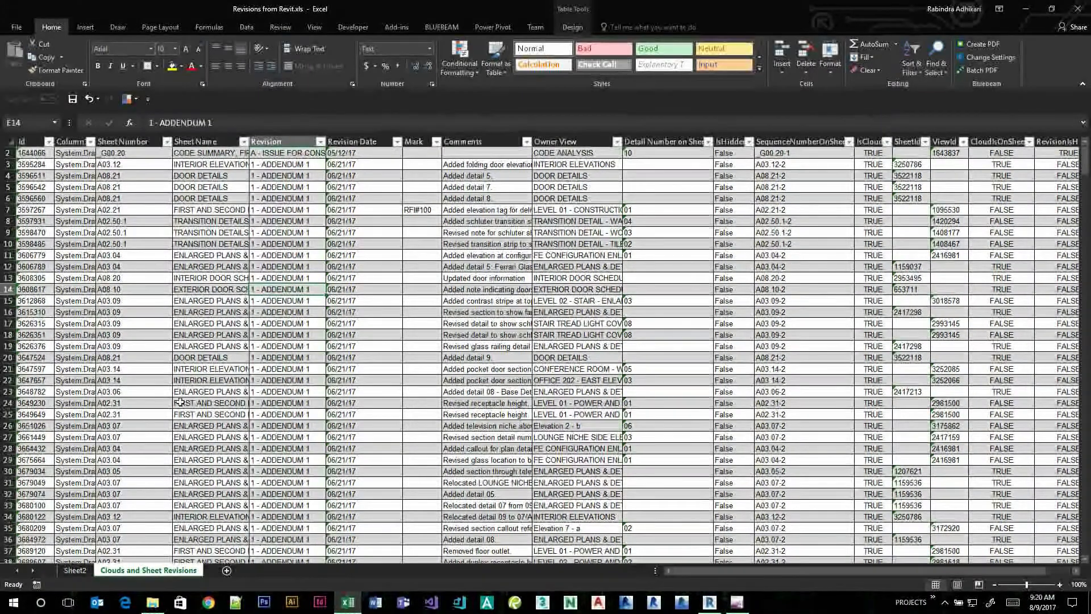
{"action": "left_click", "coordinate": [76, 571]}
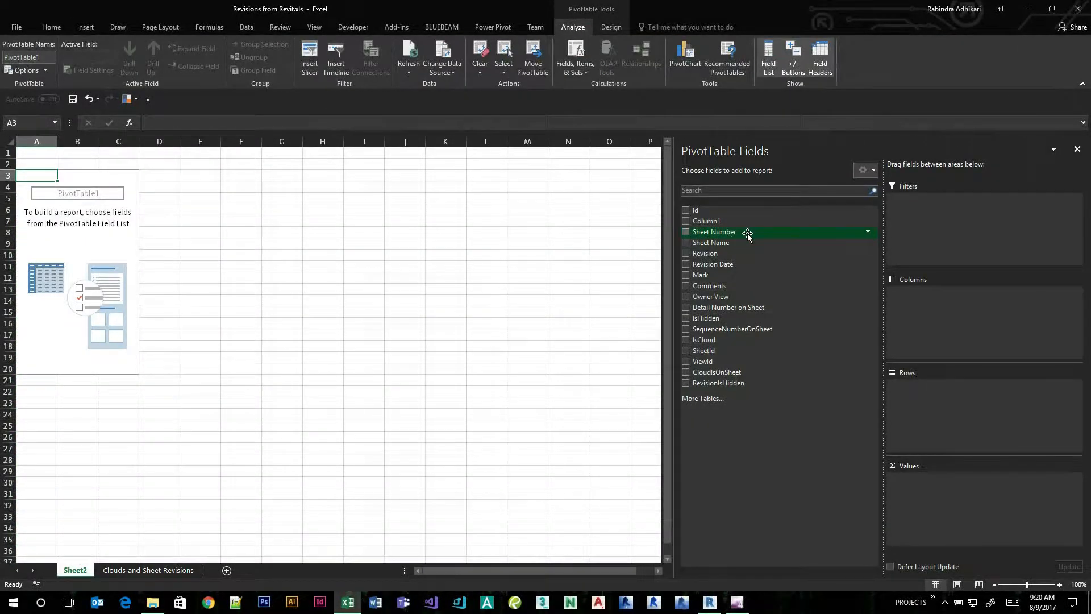
{"action": "left_click", "coordinate": [686, 233]}
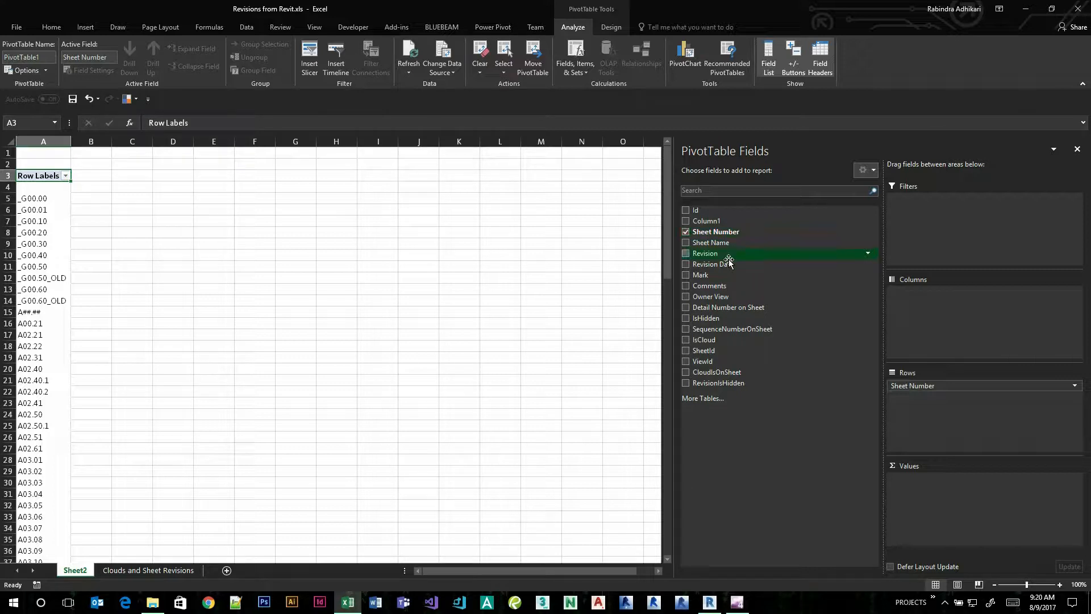
{"action": "left_click", "coordinate": [686, 308]}
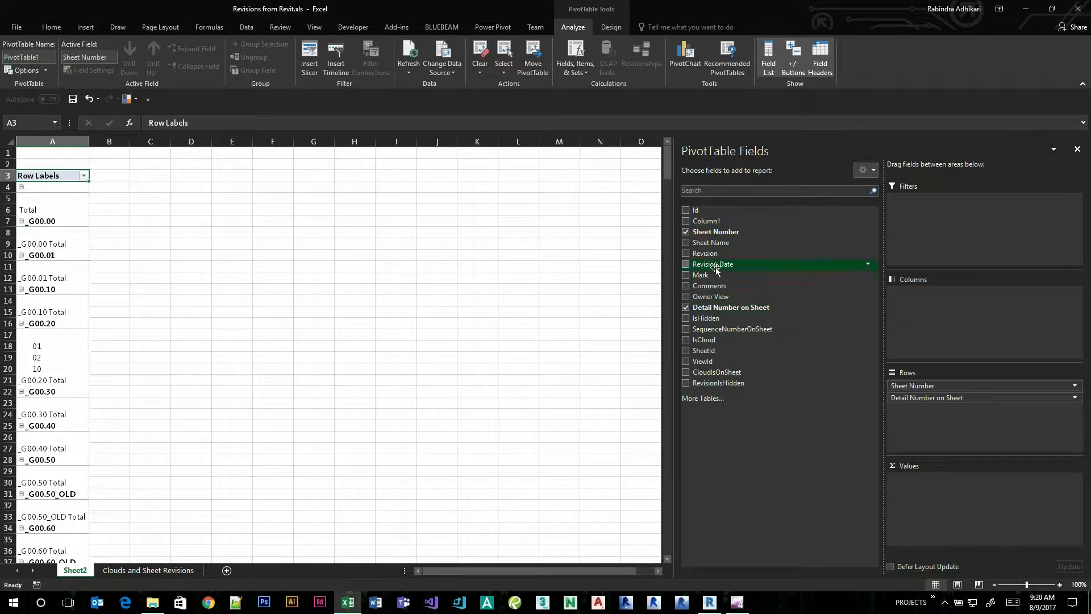
{"action": "left_click", "coordinate": [686, 285]}
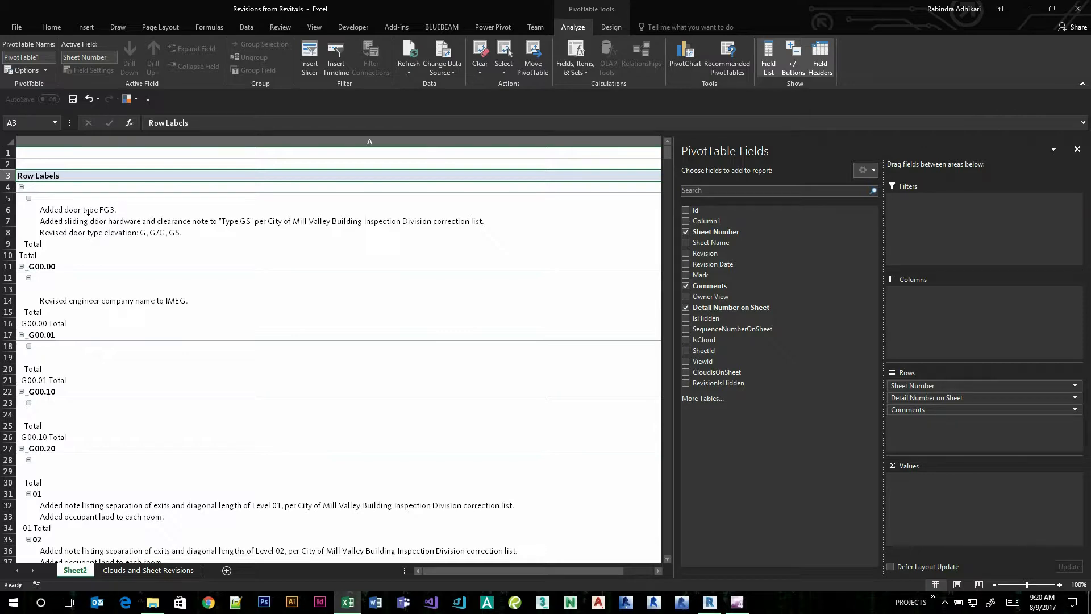
Turn off the display of expand/collapse buttons in the PivotTable options
{"action": "left_click", "coordinate": [65, 210]}
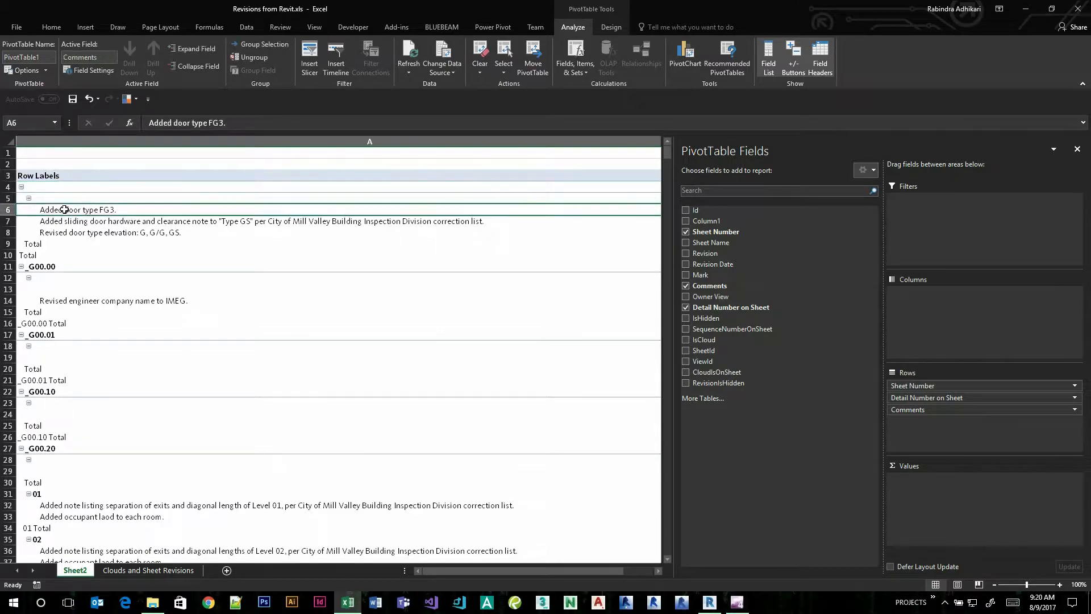
{"action": "left_click", "coordinate": [21, 188]}
{"action": "left_click", "coordinate": [22, 188]}
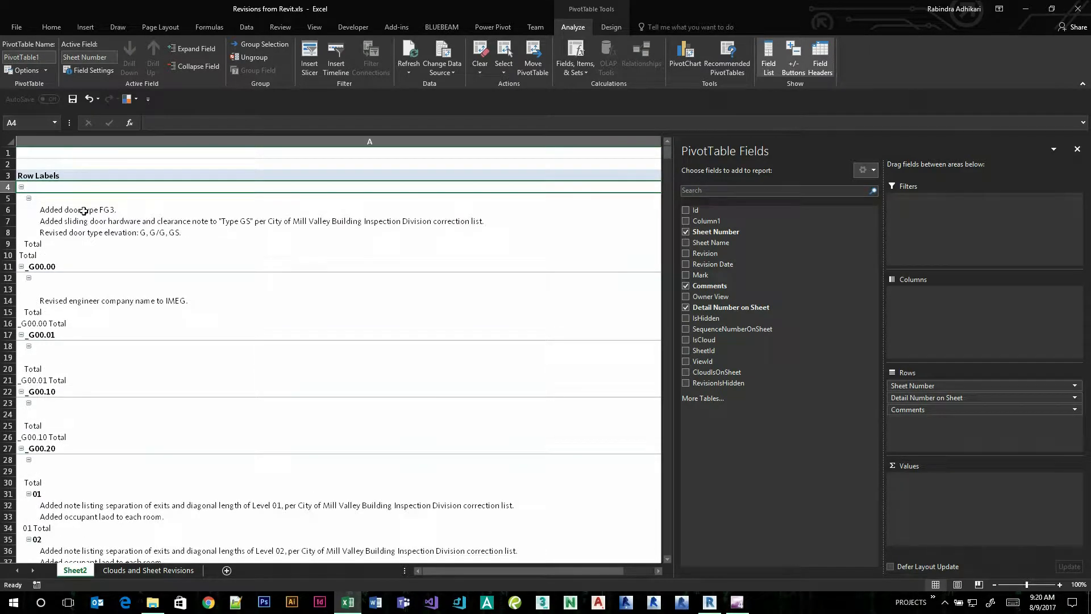
{"action": "right_click", "coordinate": [83, 211]}
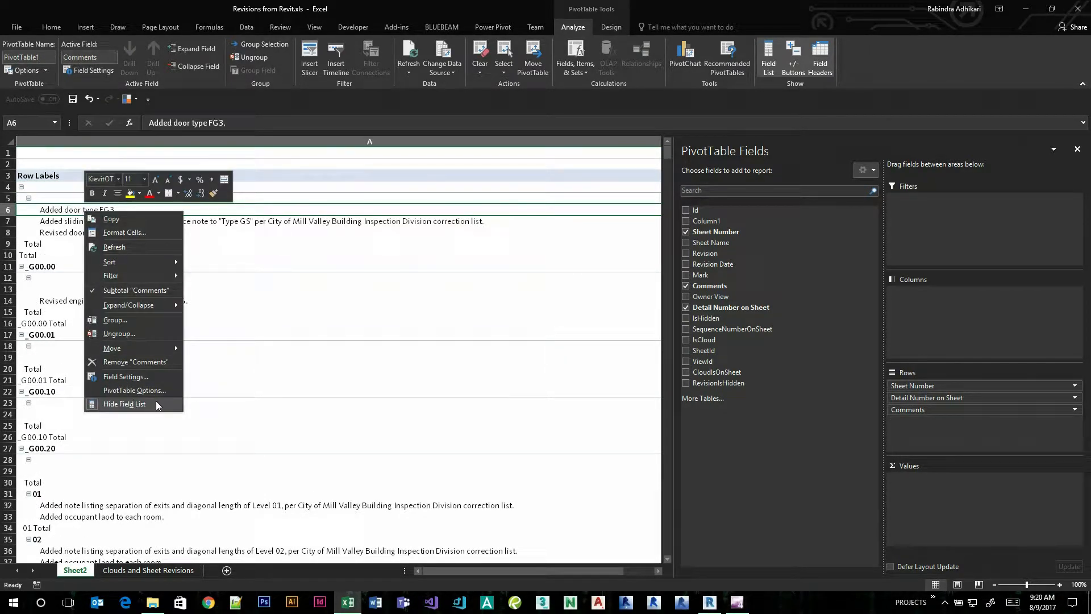
{"action": "left_click", "coordinate": [129, 391]}
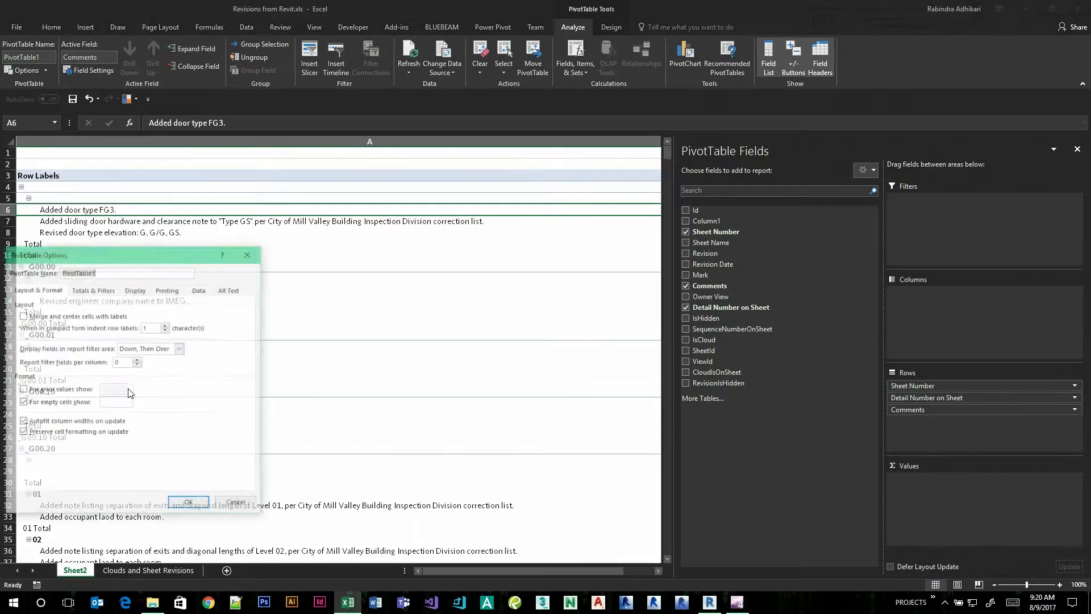
{"action": "left_click", "coordinate": [135, 290]}
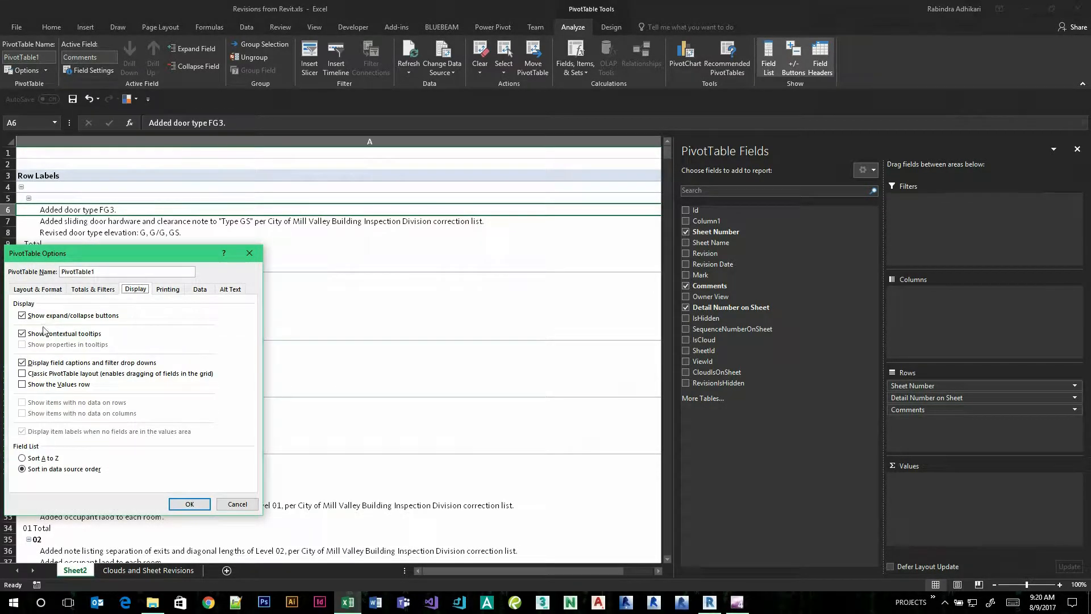
{"action": "left_click", "coordinate": [22, 316]}
{"action": "left_click", "coordinate": [192, 502]}
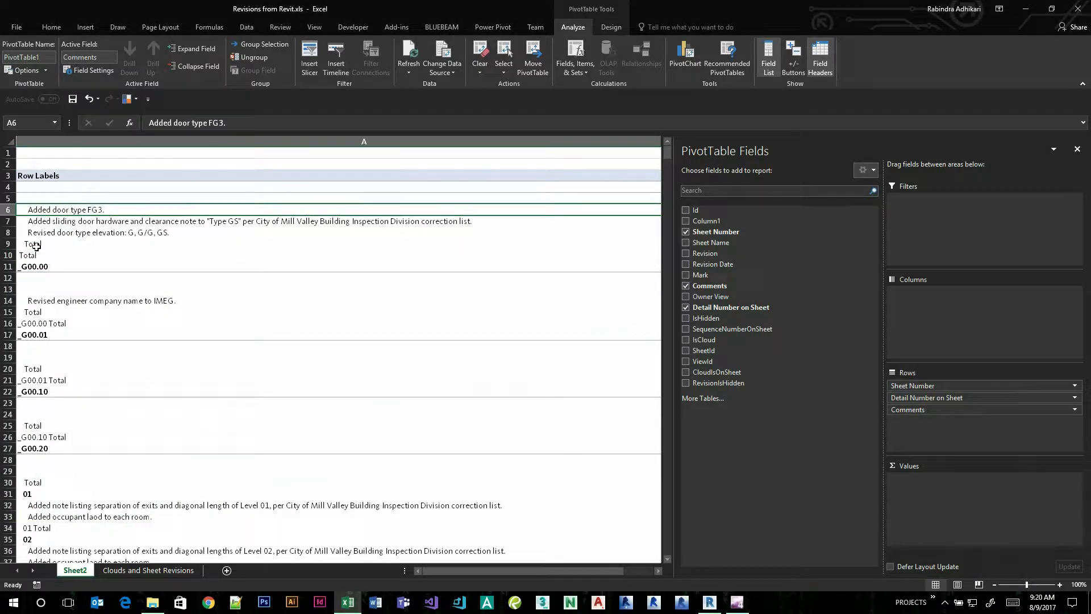
Remove the subtotals for the Detail Number on Sheet and Sheet Number fields
{"action": "left_click", "coordinate": [33, 244]}
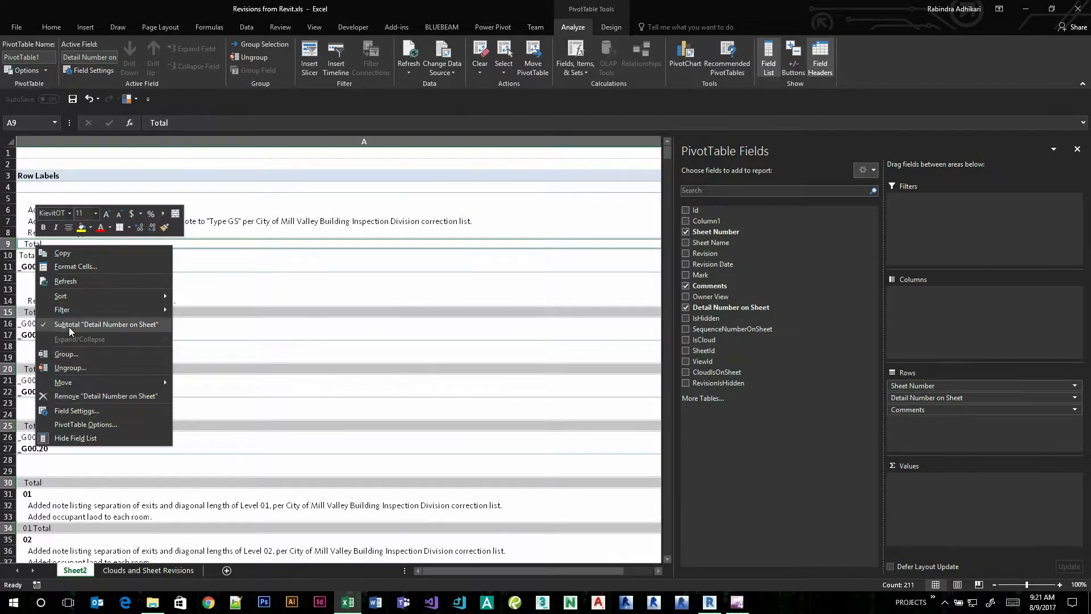
{"action": "left_click", "coordinate": [69, 325]}
{"action": "right_click", "coordinate": [24, 244]}
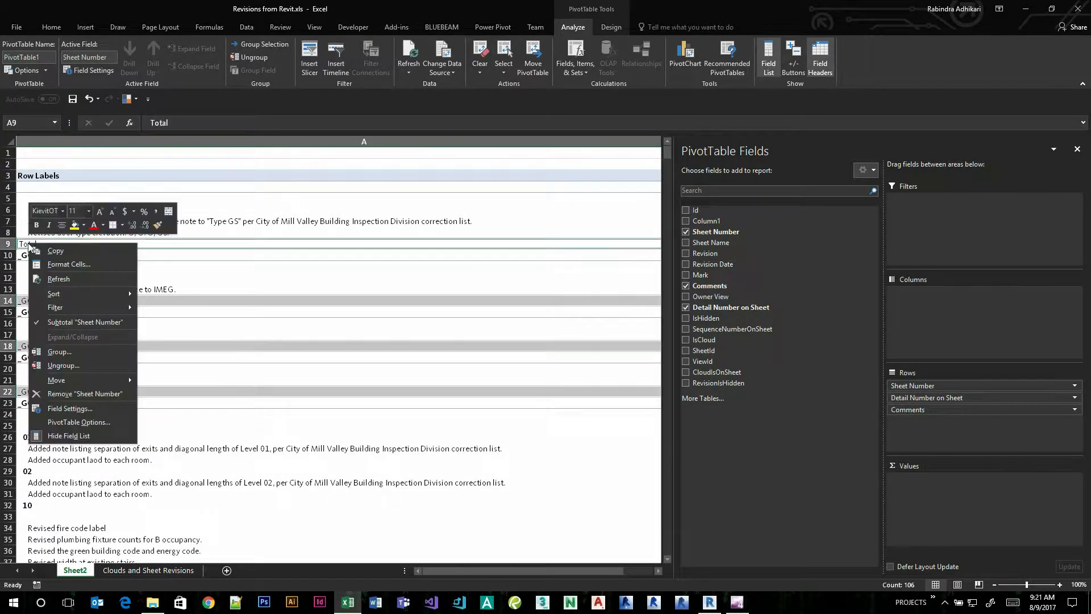
{"action": "left_click", "coordinate": [67, 323]}
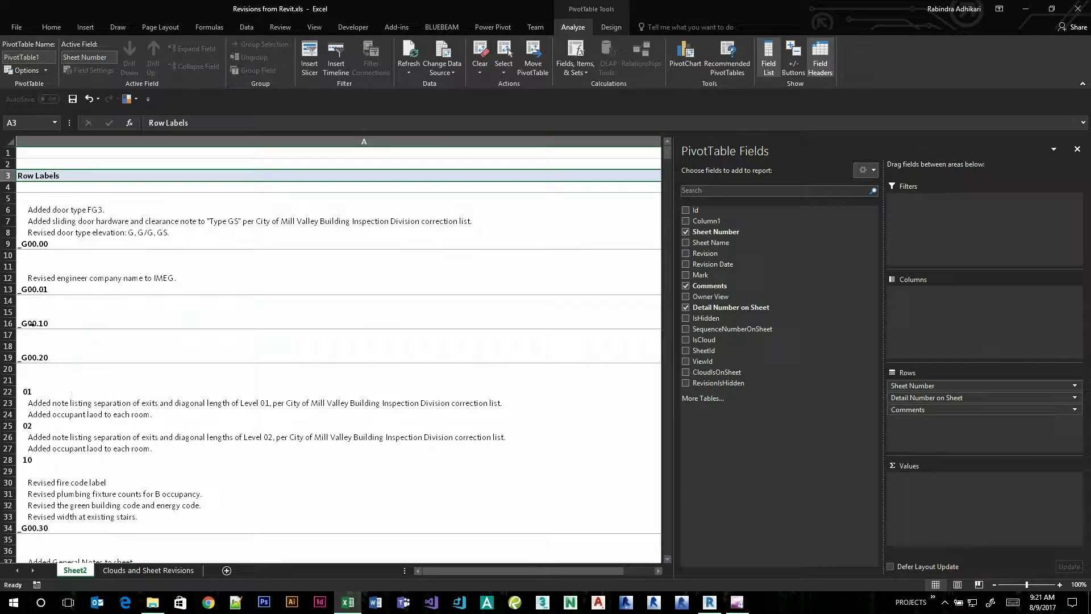
Set the Sheet Number field's layout to show item labels in tabular form
{"action": "left_click", "coordinate": [30, 243]}
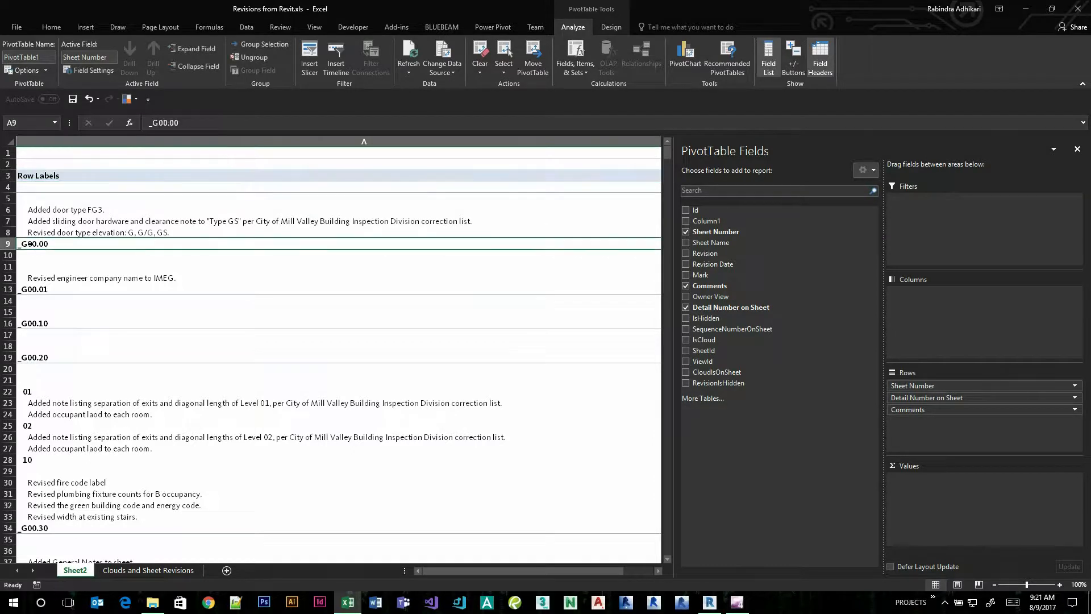
{"action": "right_click", "coordinate": [31, 244]}
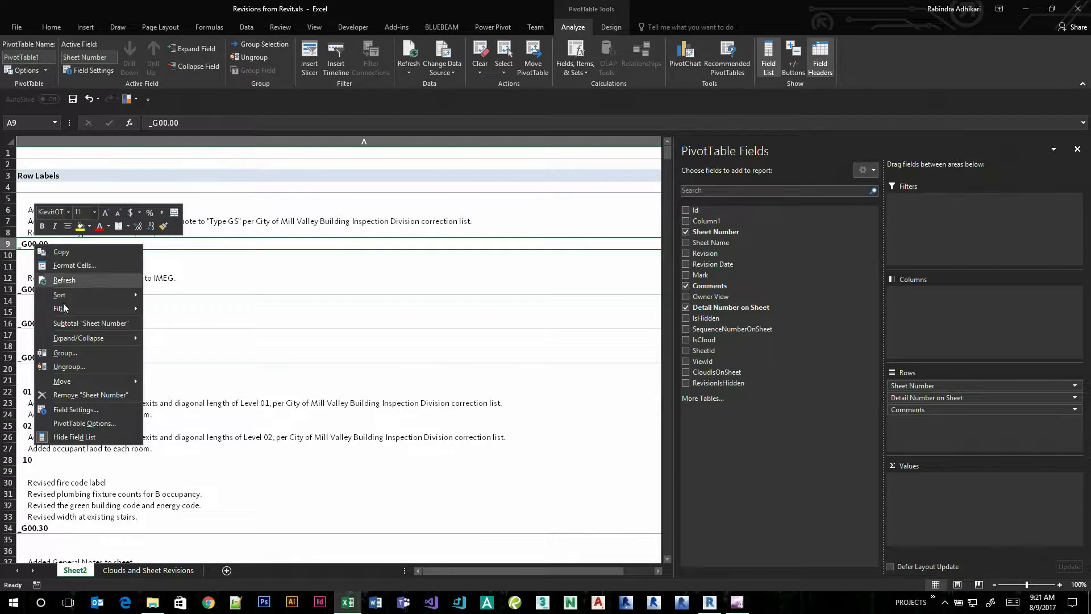
{"action": "left_click", "coordinate": [75, 410]}
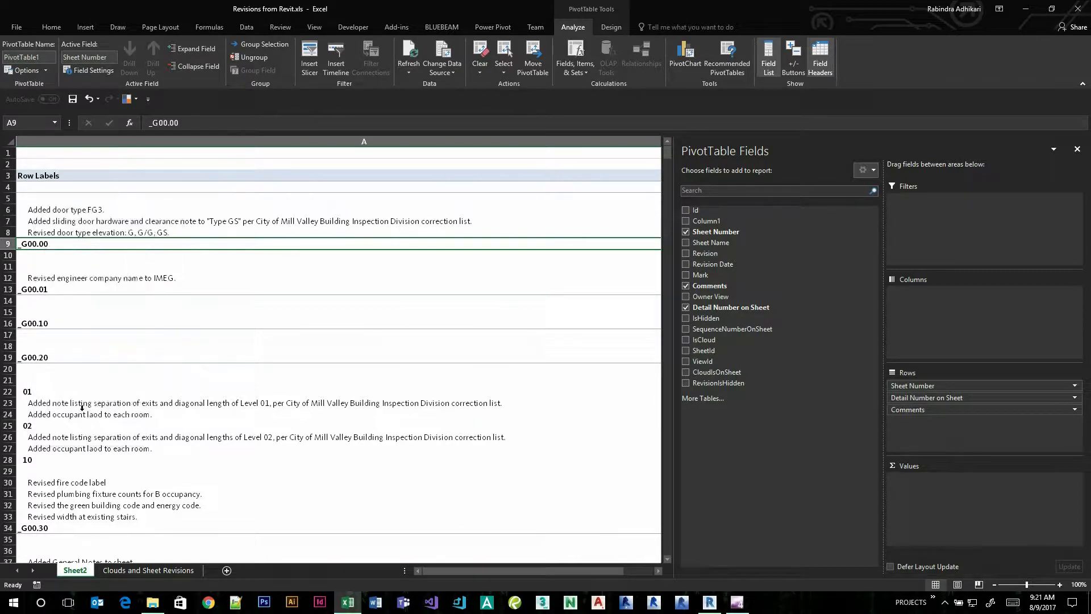
{"action": "left_click_drag", "start_coordinate": [130, 287], "coordinate": [328, 215]}
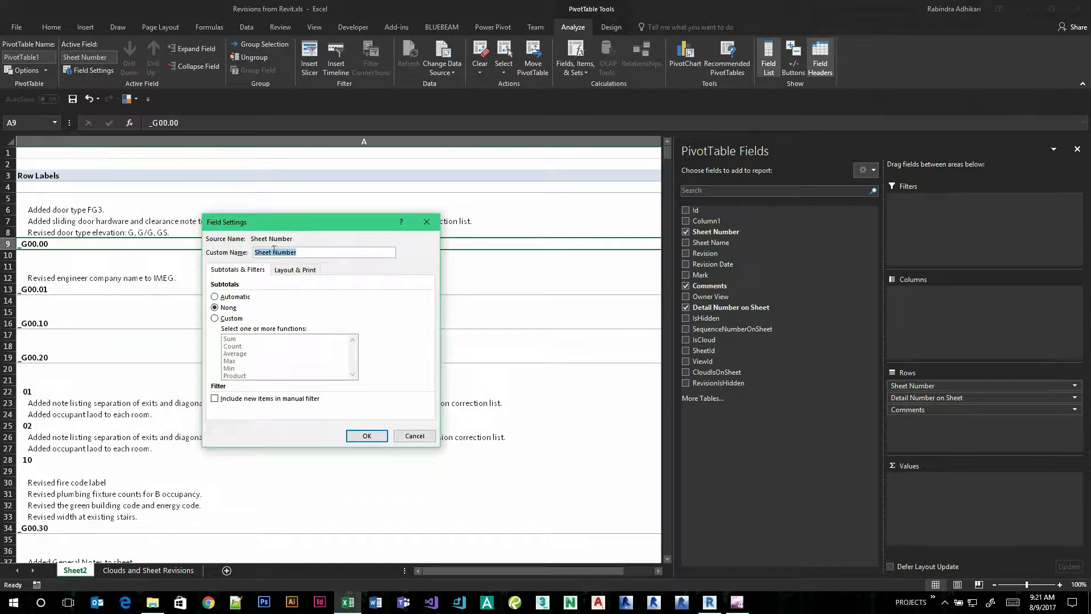
{"action": "left_click", "coordinate": [291, 270]}
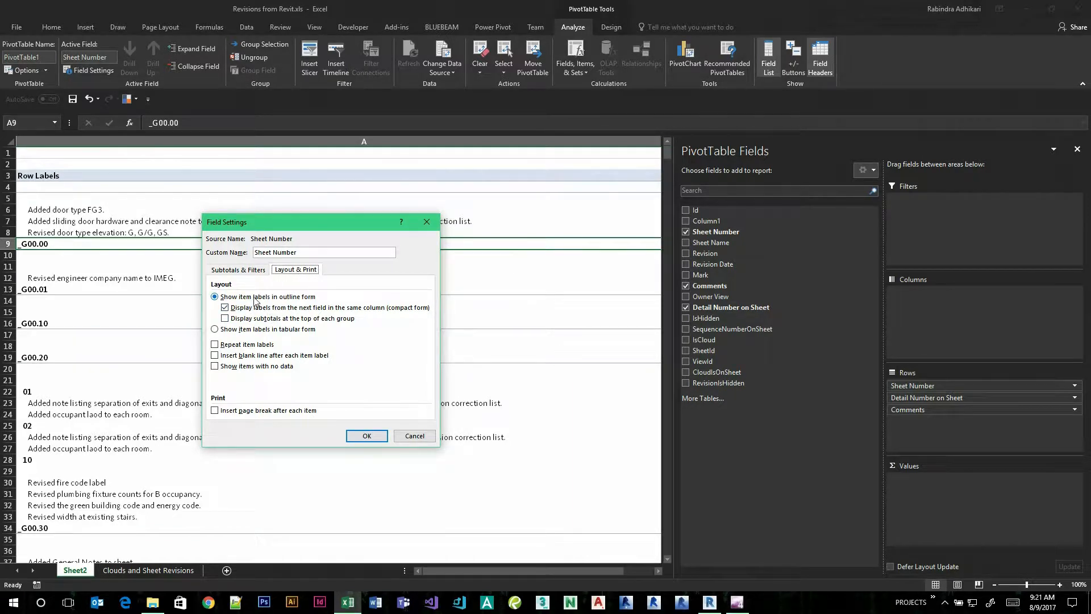
{"action": "left_click", "coordinate": [215, 330]}
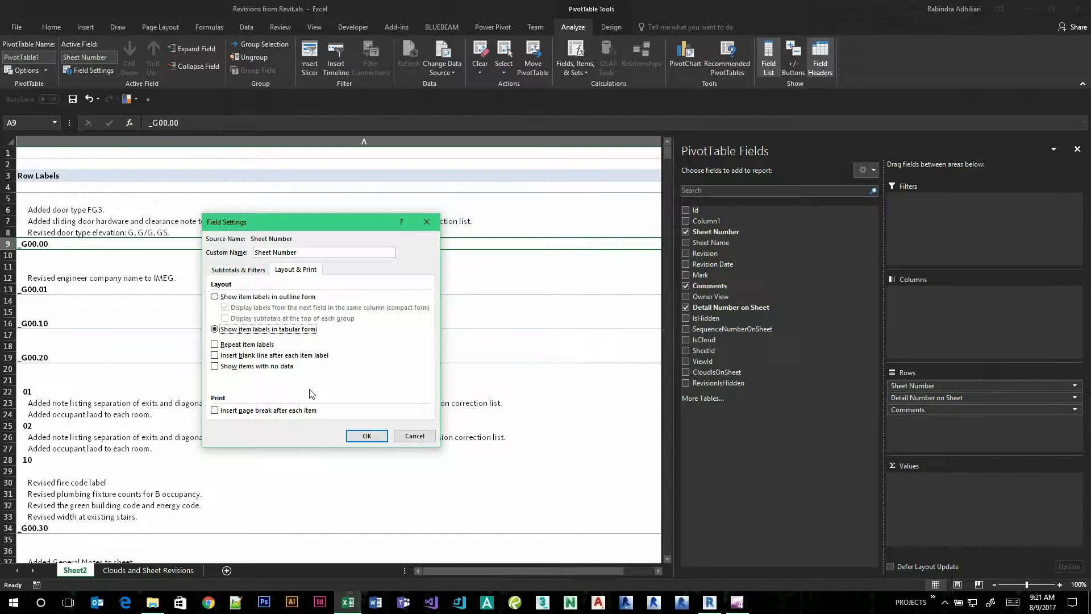
{"action": "left_click", "coordinate": [367, 436]}
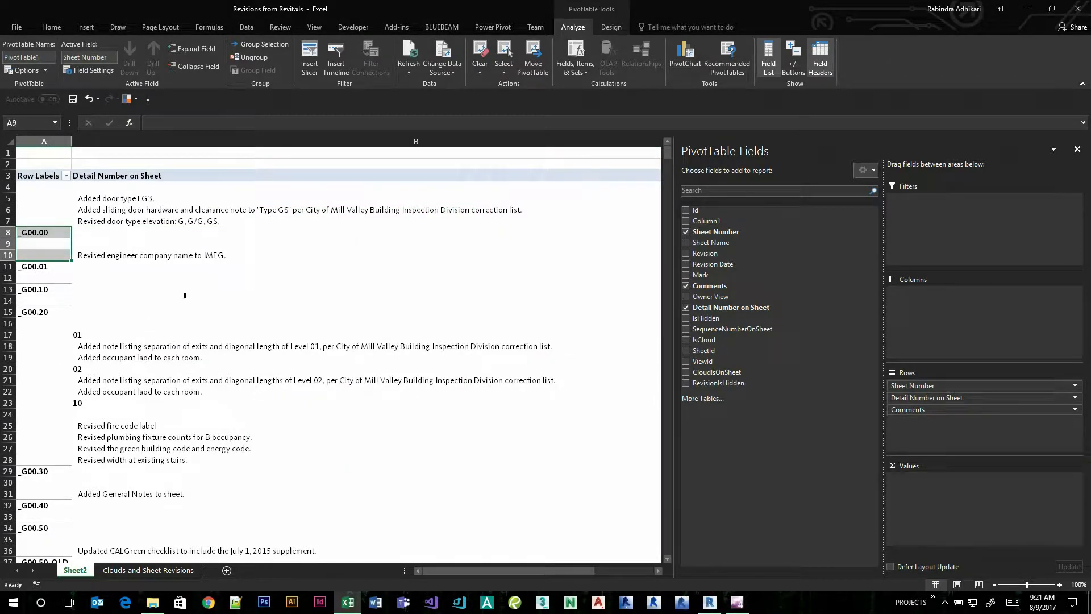
Set the Detail Number on Sheet field's layout to show item labels in tabular form
{"action": "left_click", "coordinate": [77, 334]}
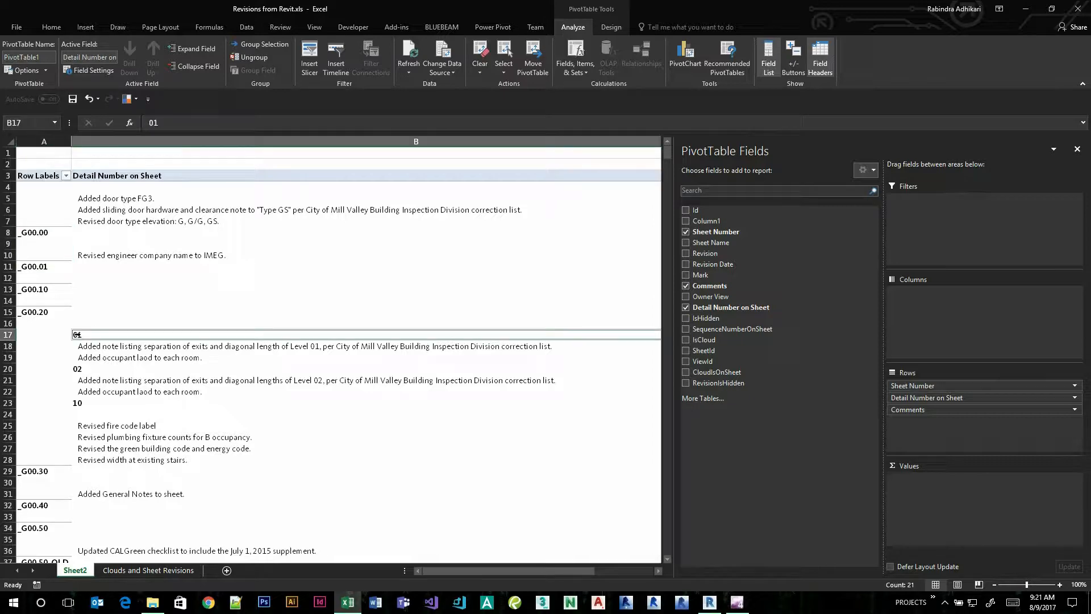
{"action": "right_click", "coordinate": [76, 335]}
{"action": "left_click", "coordinate": [123, 500]}
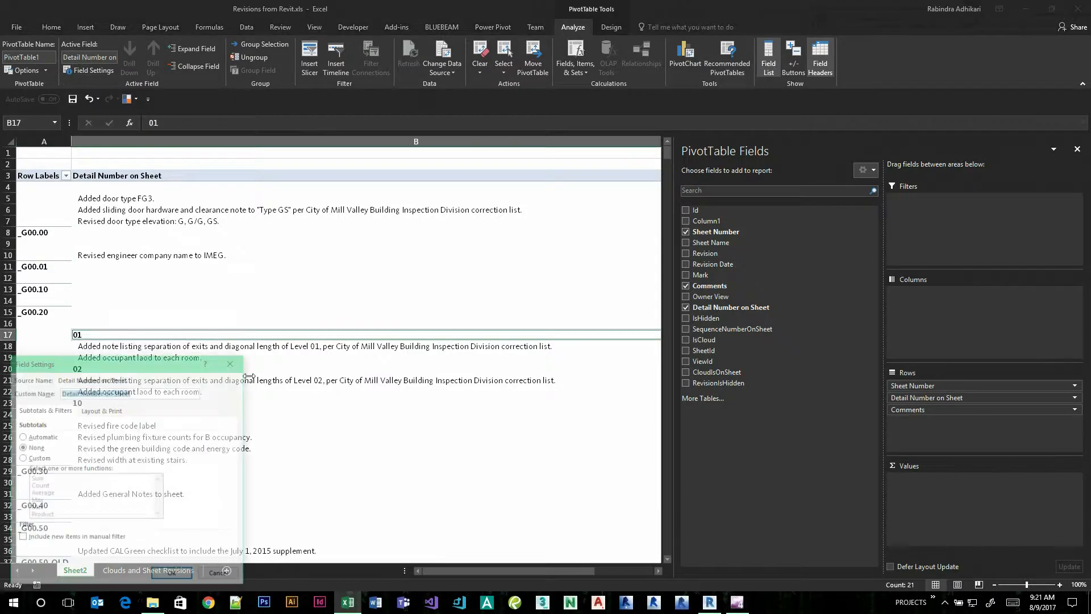
{"action": "left_click", "coordinate": [256, 298]}
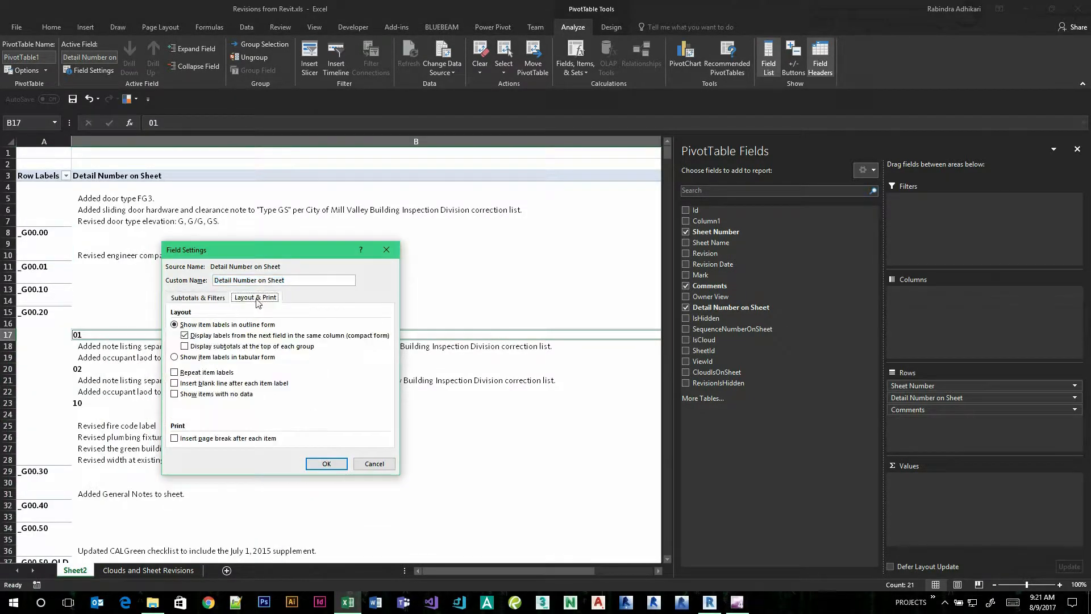
{"action": "left_click", "coordinate": [174, 356]}
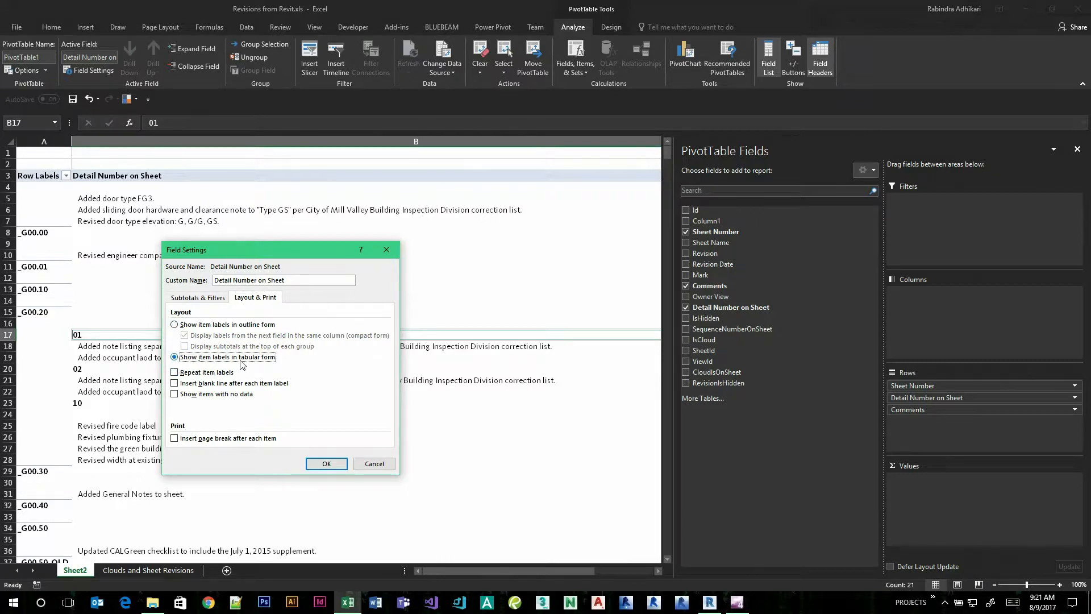
{"action": "left_click", "coordinate": [326, 463]}
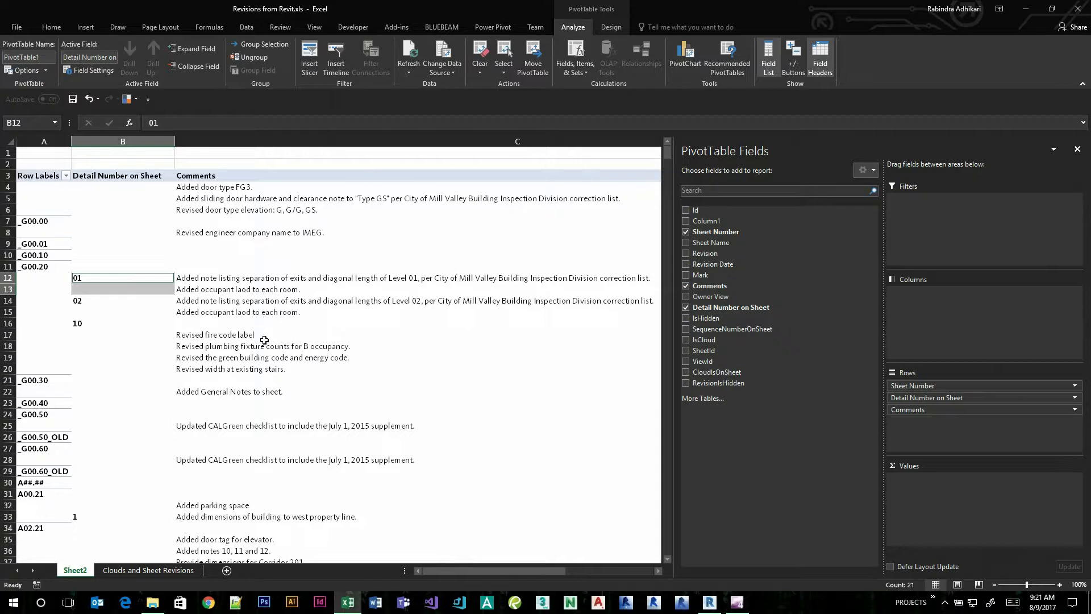
Set the Comments field's layout to insert a blank line after each item label
{"action": "left_click", "coordinate": [189, 279]}
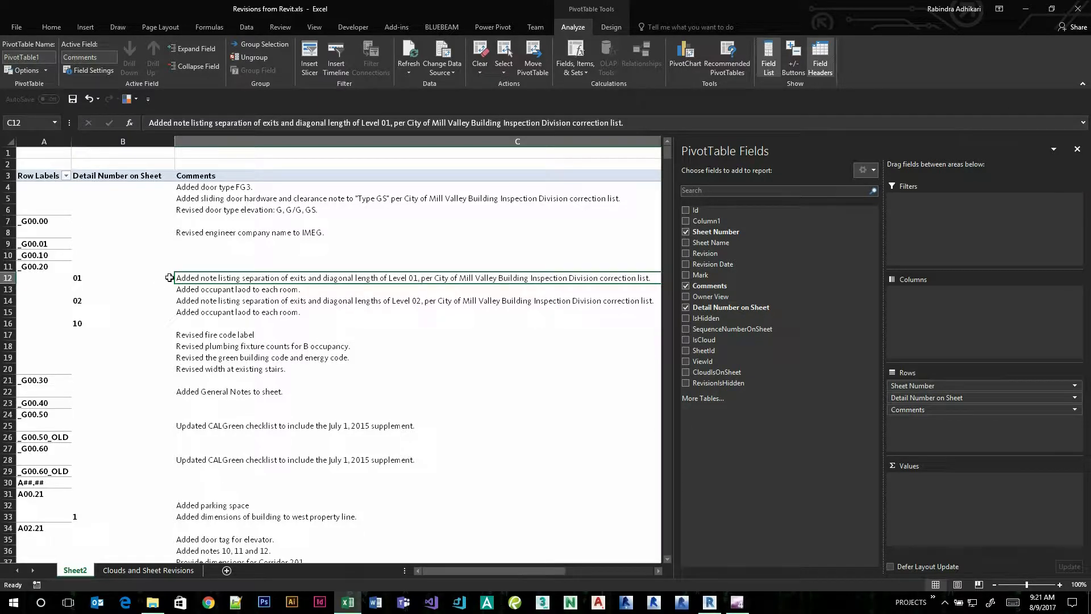
{"action": "left_click", "coordinate": [183, 291]}
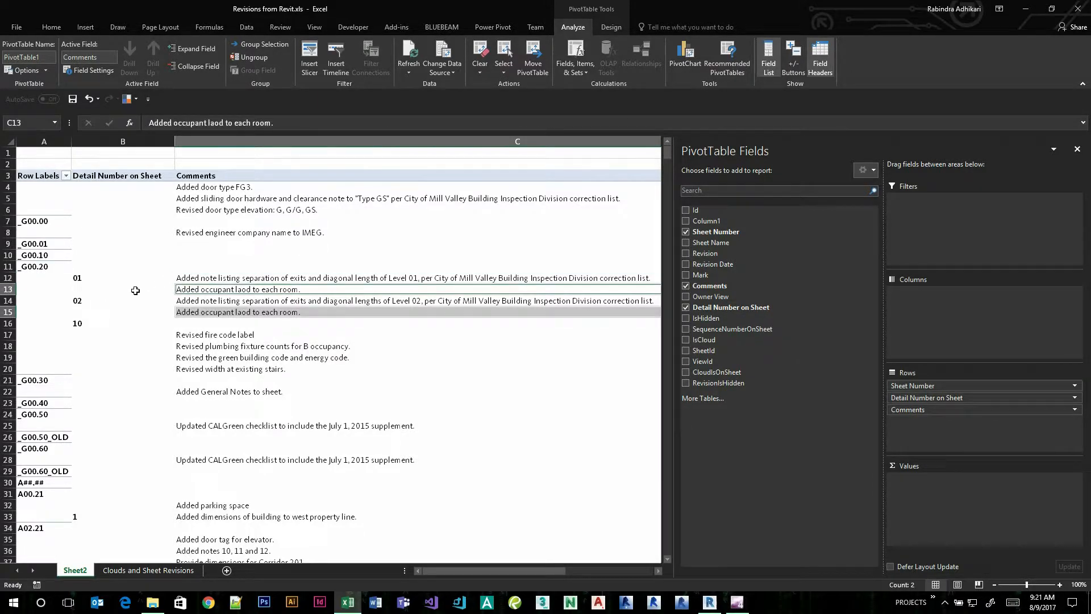
{"action": "right_click", "coordinate": [189, 291]}
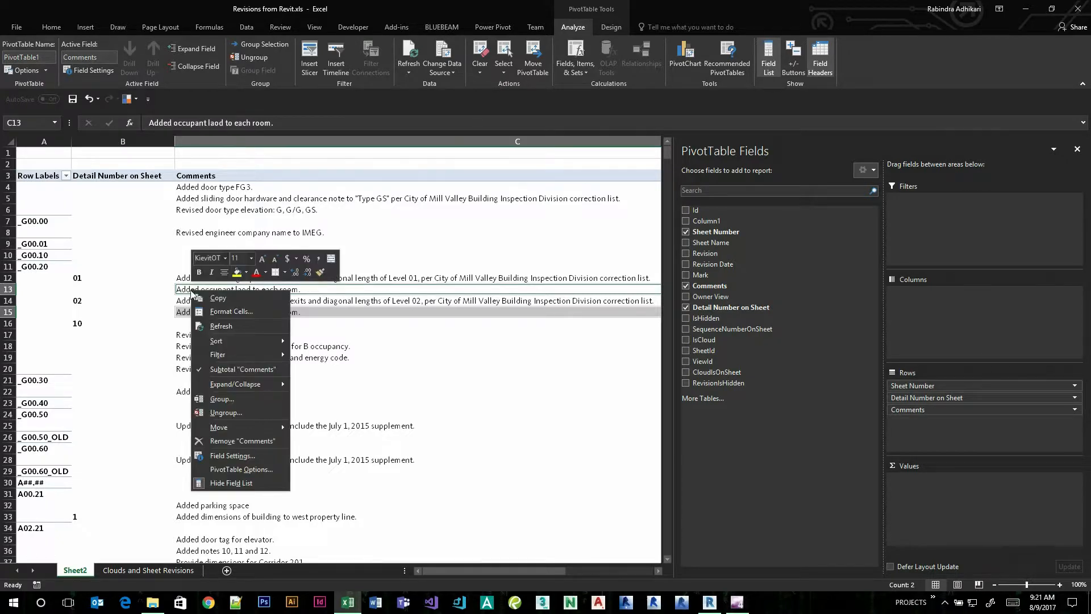
{"action": "left_click", "coordinate": [233, 456]}
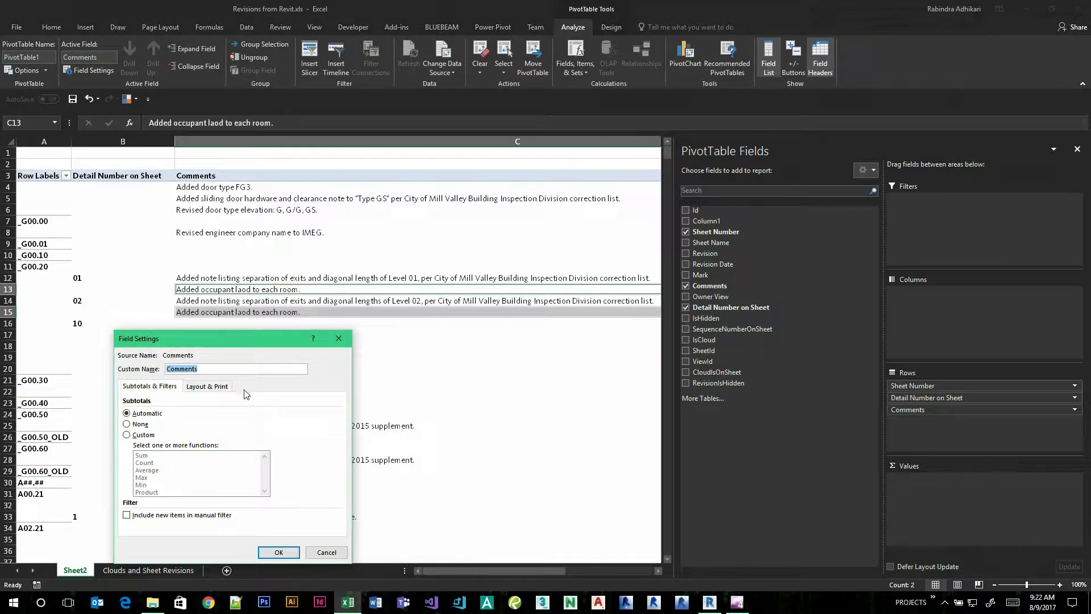
{"action": "left_click", "coordinate": [207, 388]}
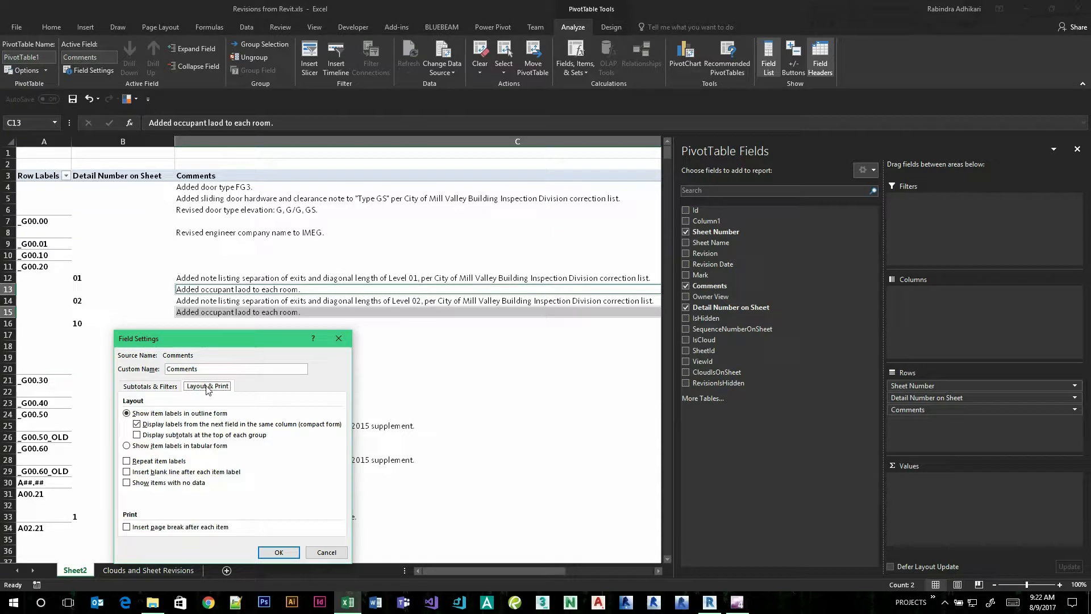
{"action": "left_click", "coordinate": [126, 472]}
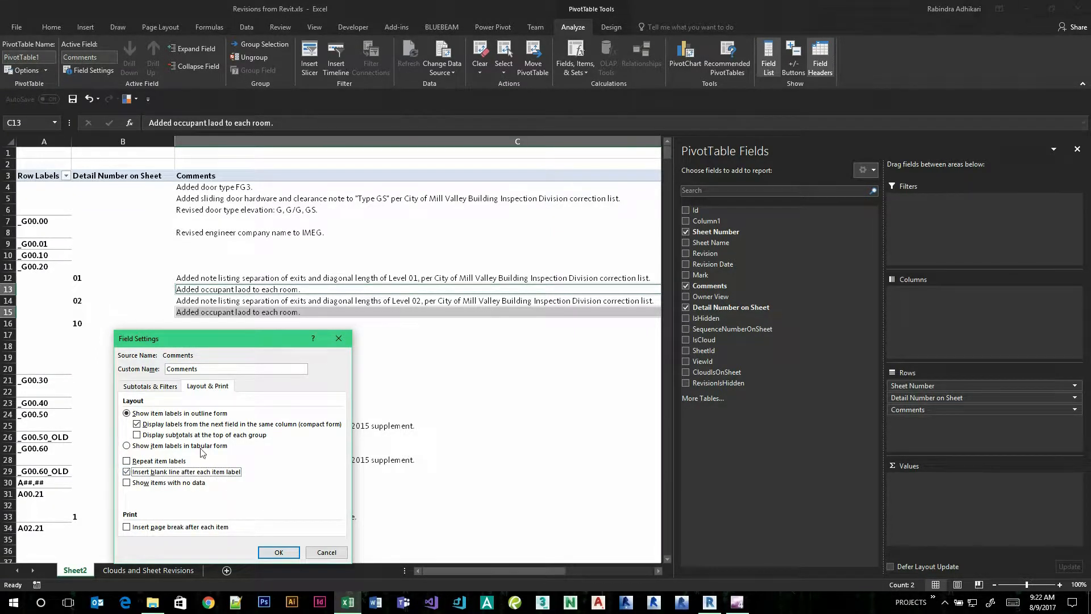
{"action": "left_click", "coordinate": [279, 553]}
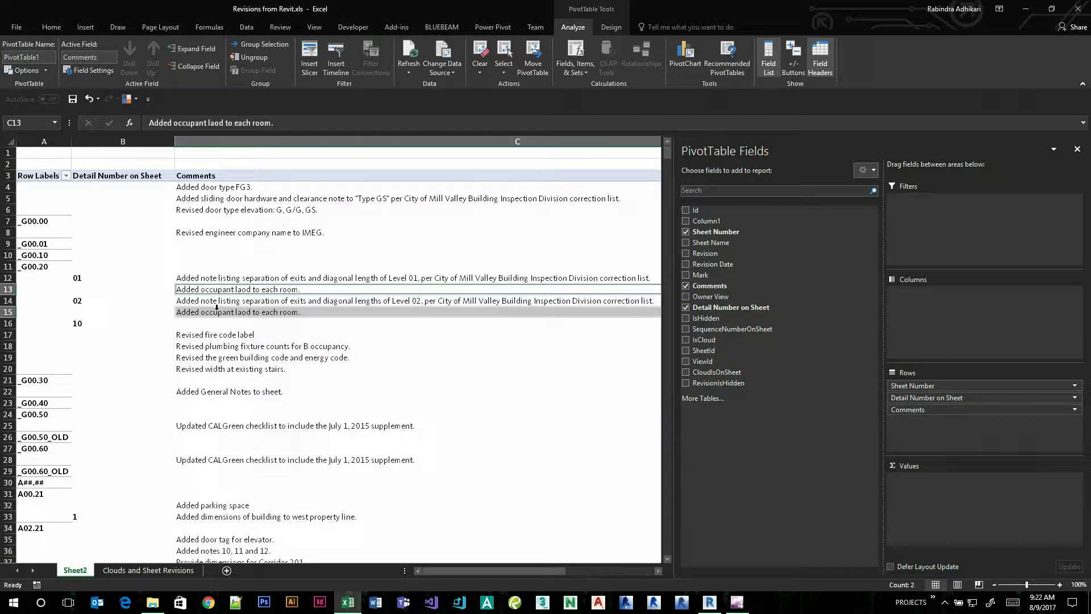
Set the Detail Number on Sheet field's layout to insert a blank line after each item label
{"action": "left_click", "coordinate": [114, 327]}
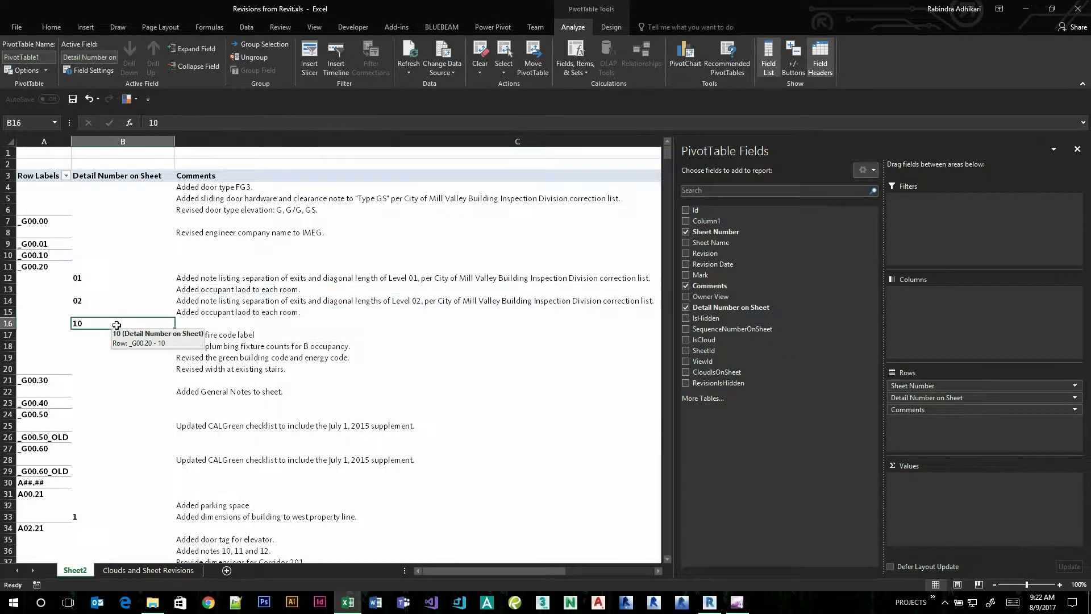
{"action": "right_click", "coordinate": [95, 278]}
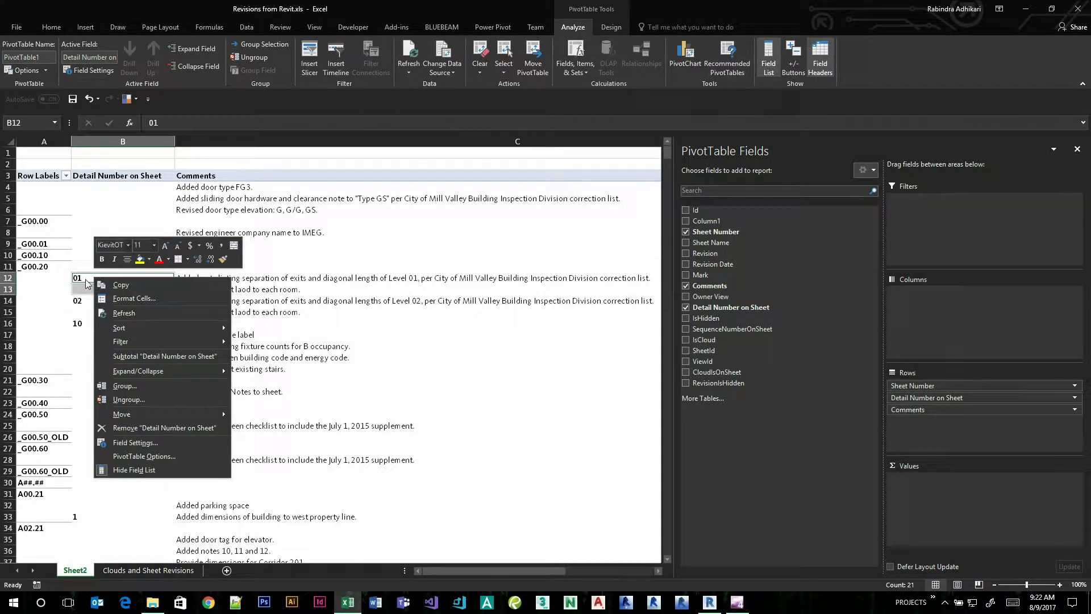
{"action": "left_click", "coordinate": [135, 442]}
{"action": "left_click_drag", "start_coordinate": [149, 324], "coordinate": [260, 259]}
{"action": "left_click", "coordinate": [223, 305]}
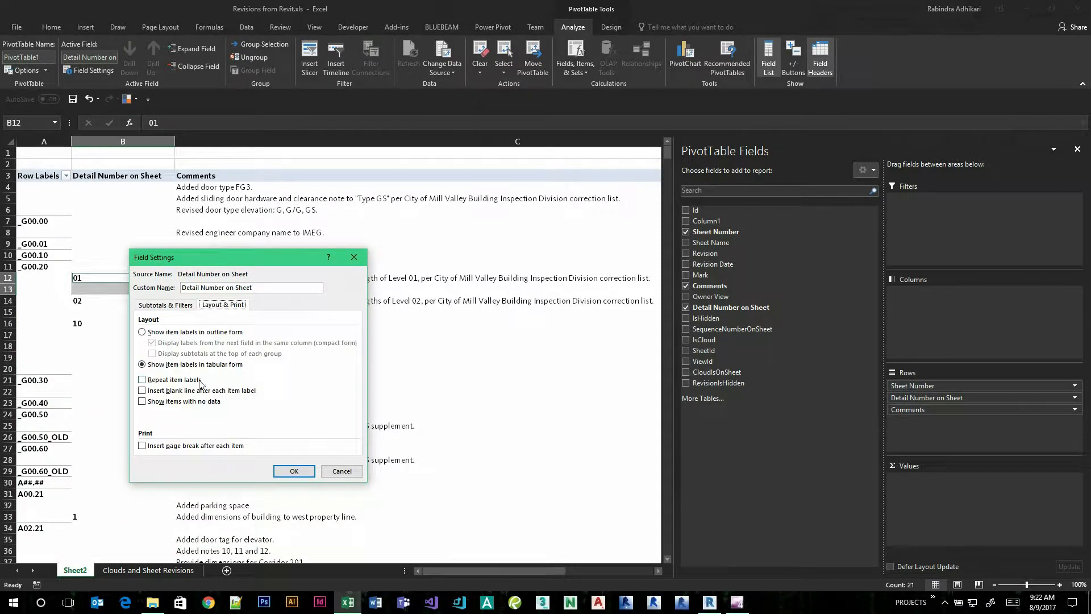
{"action": "left_click", "coordinate": [142, 391]}
{"action": "left_click", "coordinate": [293, 471]}
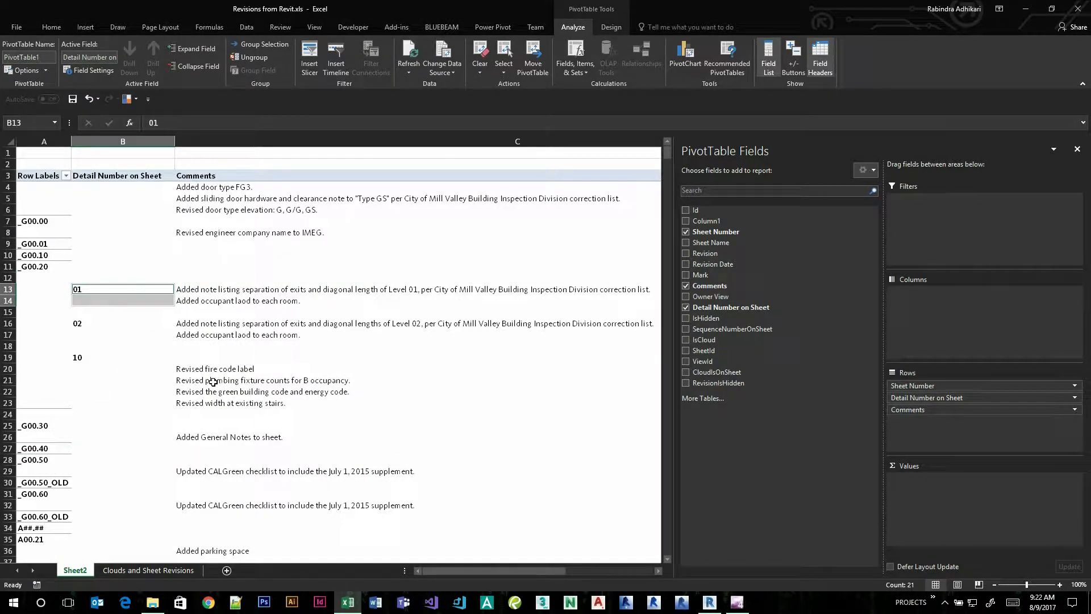
{"action": "scroll", "coordinate": [211, 378], "scroll_direction": "down", "scroll_amount": 8}
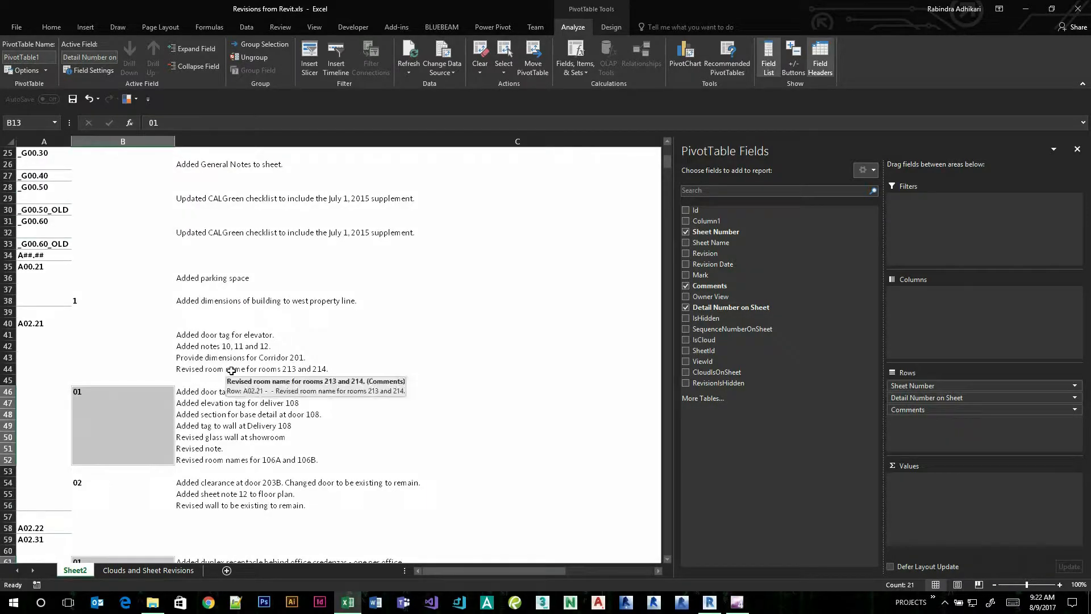
{"action": "scroll", "coordinate": [231, 370], "scroll_direction": "down", "scroll_amount": 5}
{"action": "scroll", "coordinate": [231, 369], "scroll_direction": "up", "scroll_amount": 13}
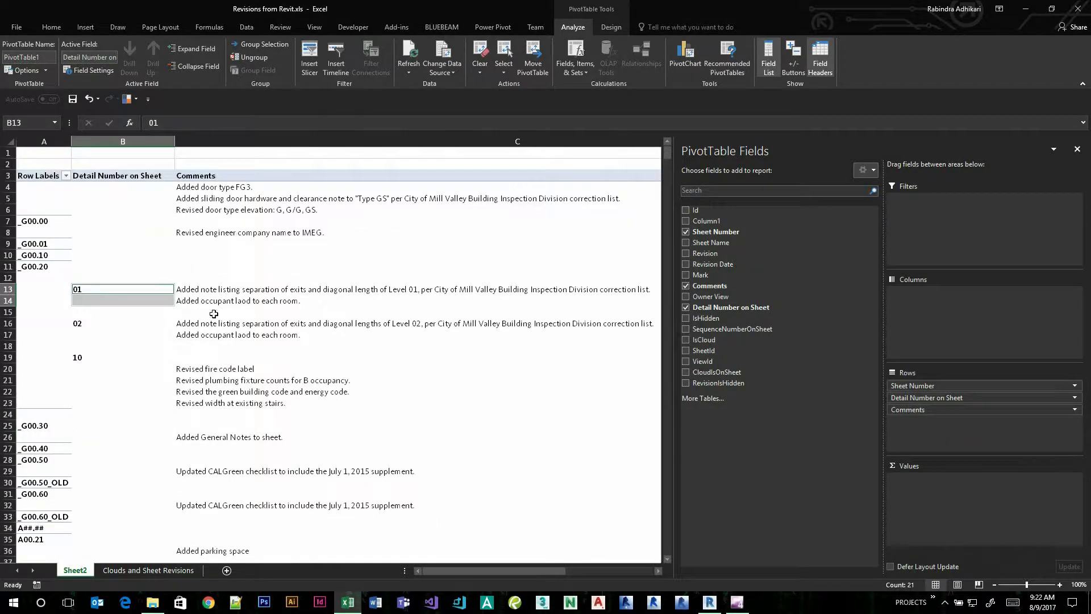
Apply a grey PivotTable style with shaded row labels to the revision table
{"action": "left_click", "coordinate": [190, 250]}
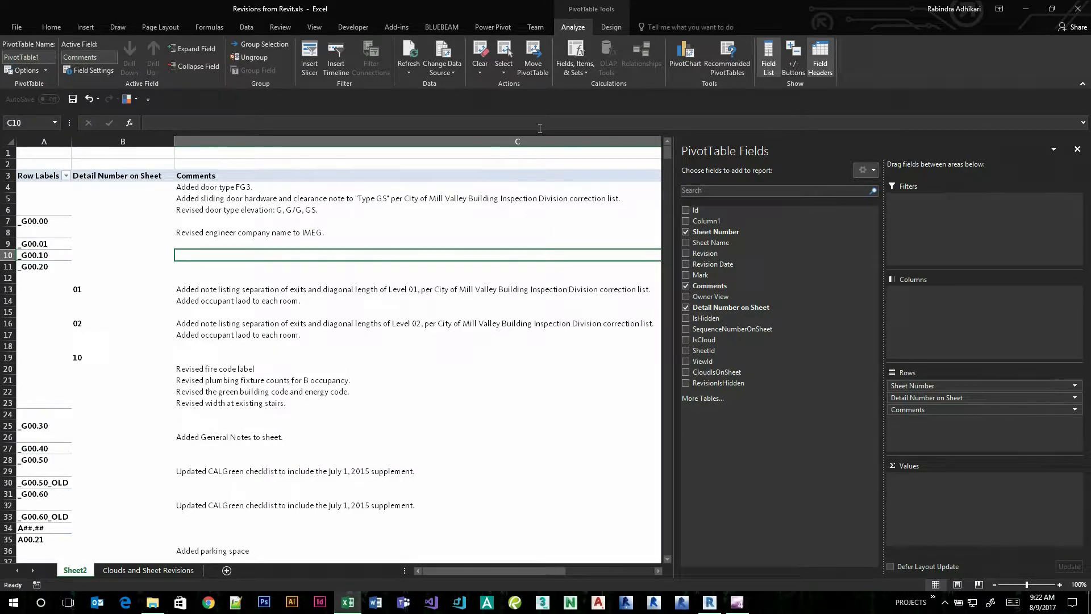
{"action": "left_click", "coordinate": [611, 26]}
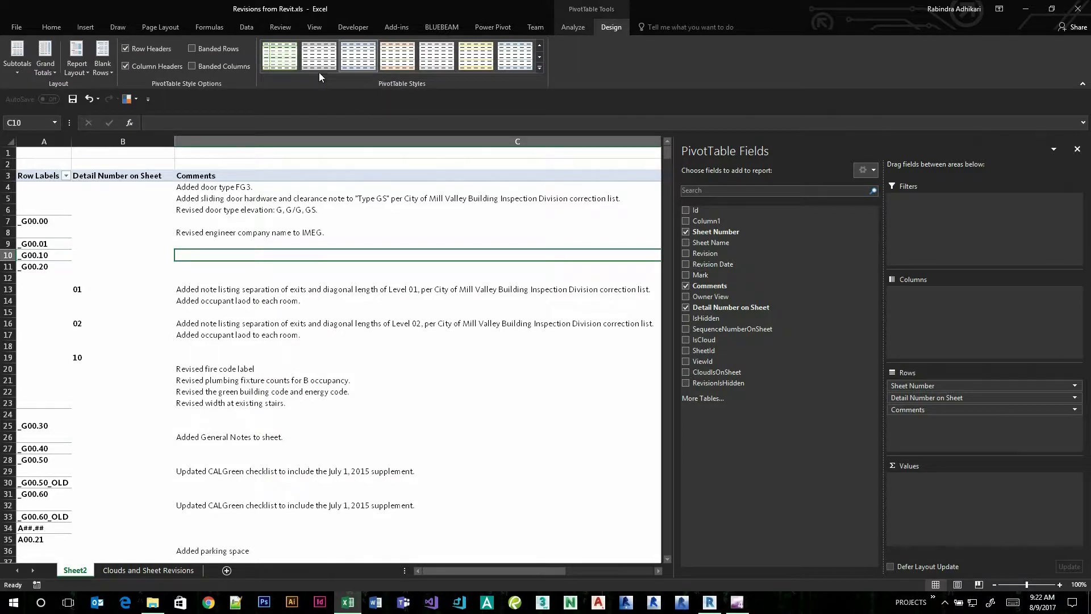
{"action": "left_click", "coordinate": [540, 67]}
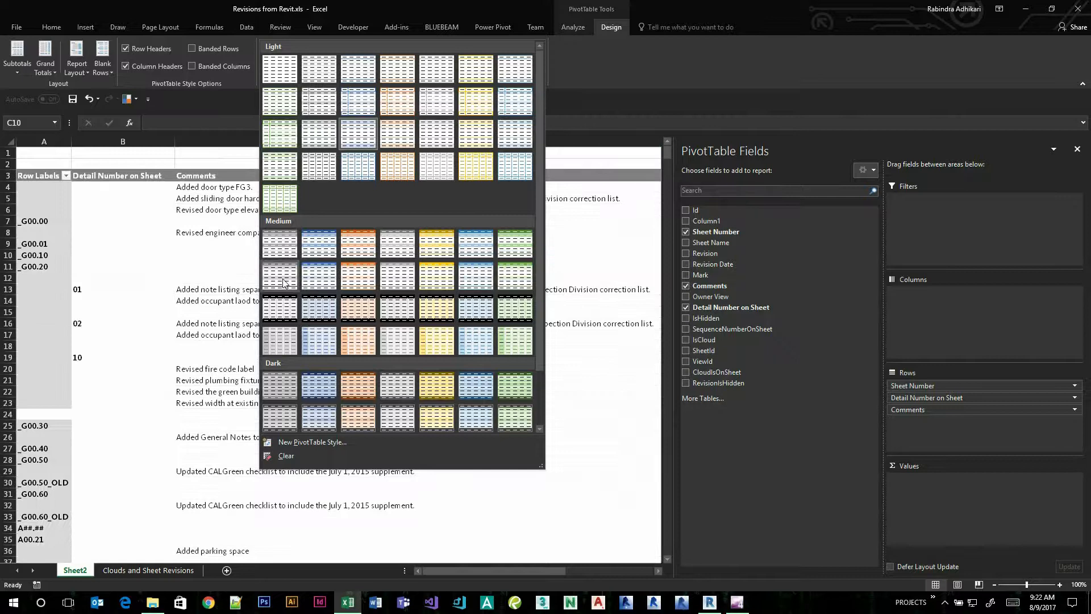
{"action": "left_click", "coordinate": [280, 243]}
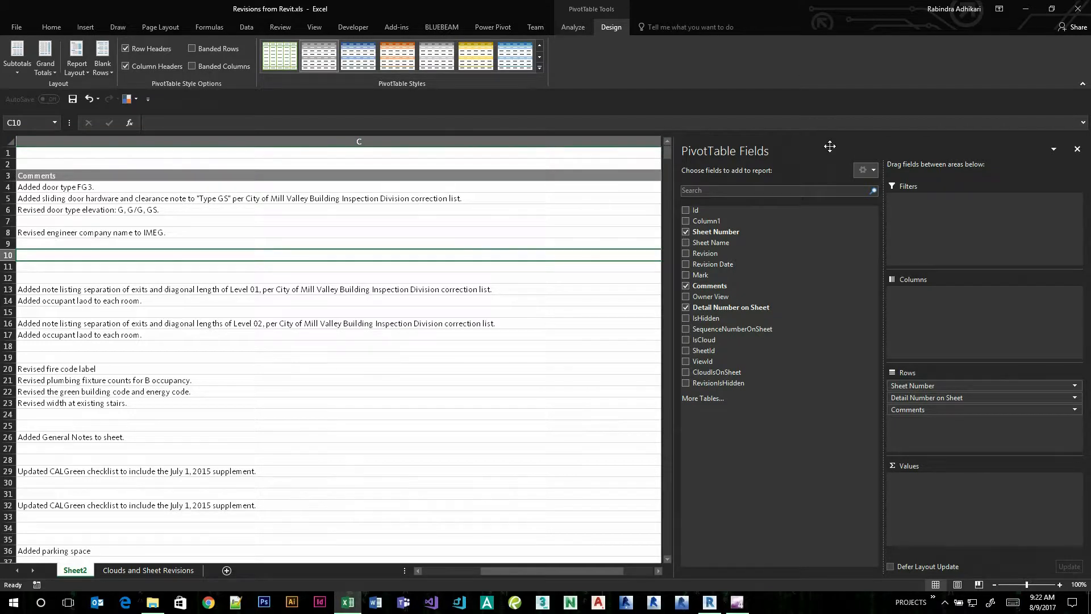
Close the PivotTable field list and narrow the Comments column to less than half its width
{"action": "left_click", "coordinate": [1078, 150]}
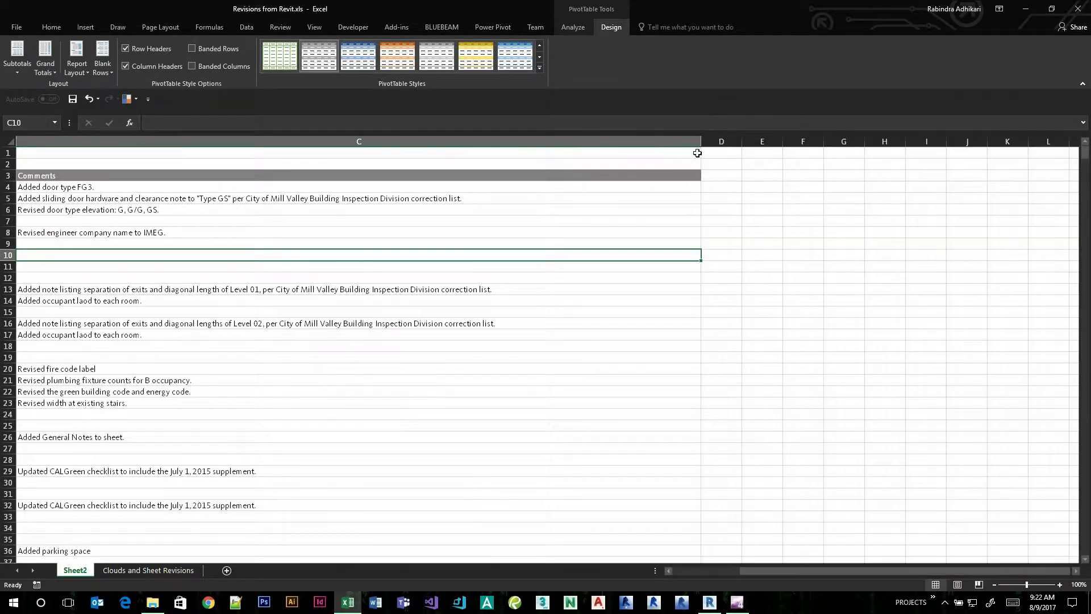
{"action": "left_click_drag", "start_coordinate": [701, 142], "coordinate": [320, 145]}
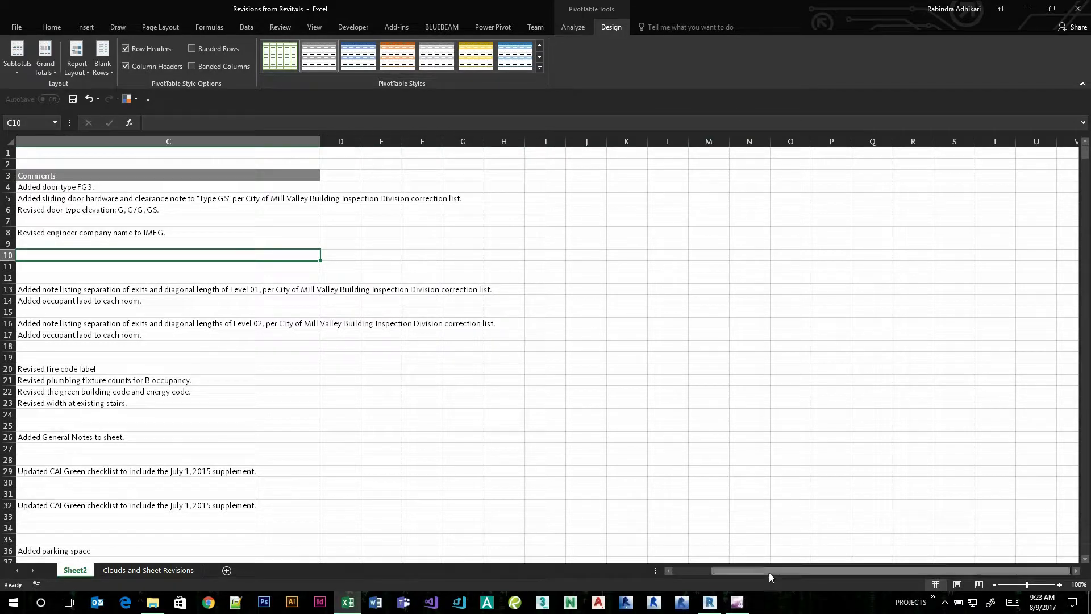
{"action": "left_click_drag", "start_coordinate": [769, 571], "coordinate": [699, 576]}
{"action": "left_click", "coordinate": [275, 313]}
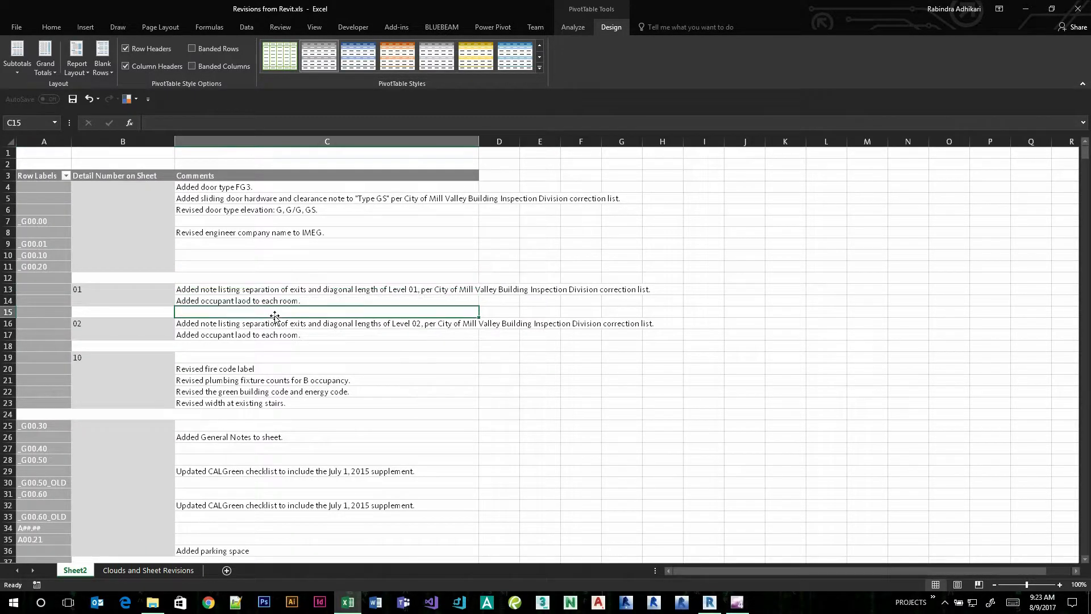
Wrap the text in the whole Comments column so long comments fit the narrowed width
{"action": "left_click", "coordinate": [320, 143]}
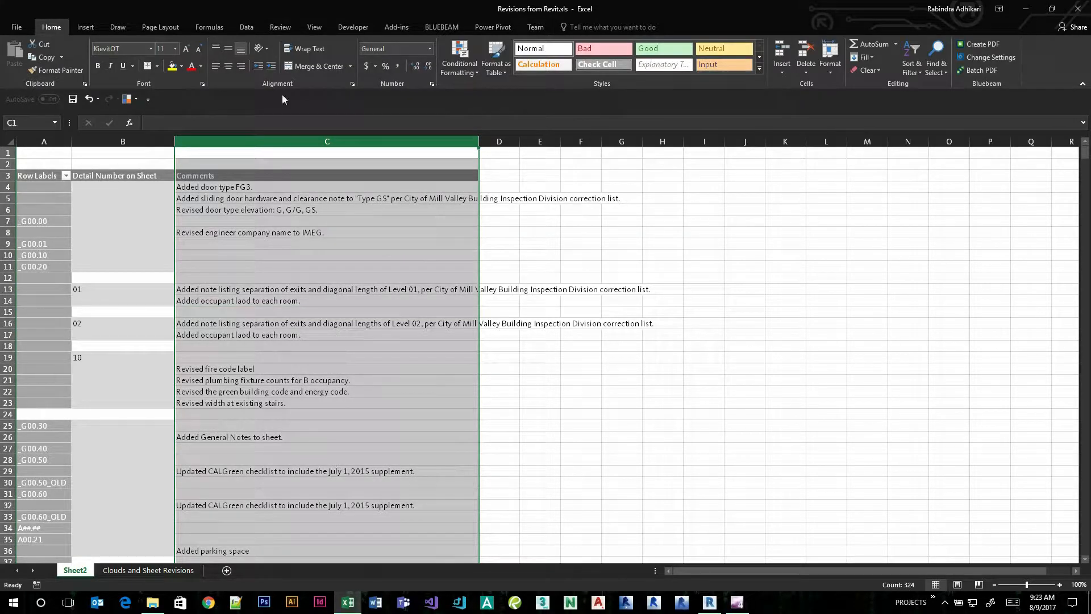
{"action": "left_click", "coordinate": [307, 49]}
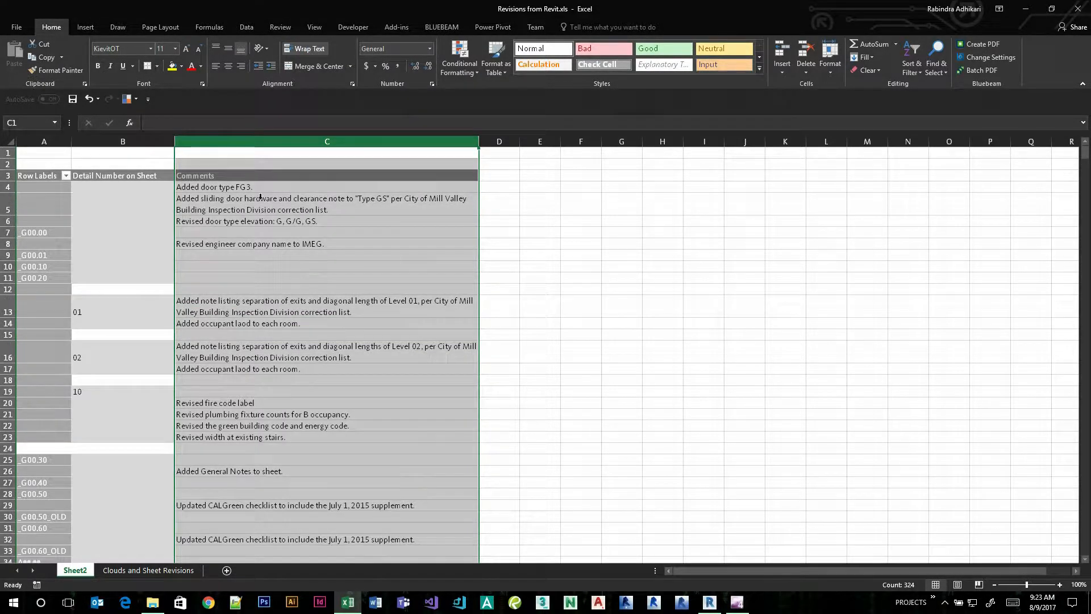
{"action": "left_click", "coordinate": [319, 279]}
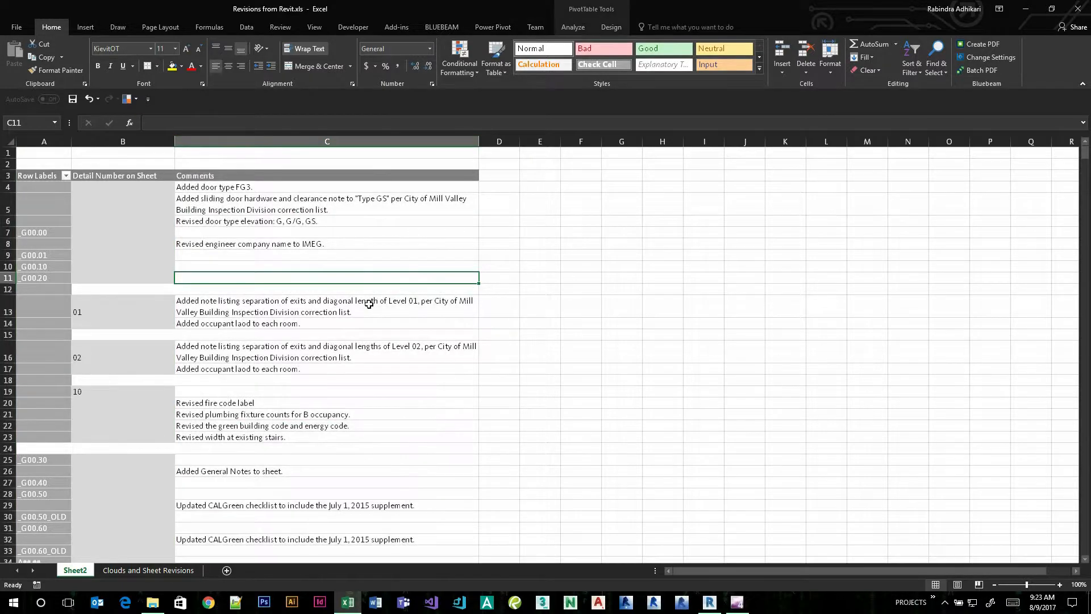
{"action": "scroll", "coordinate": [368, 304], "scroll_direction": "down", "scroll_amount": 11}
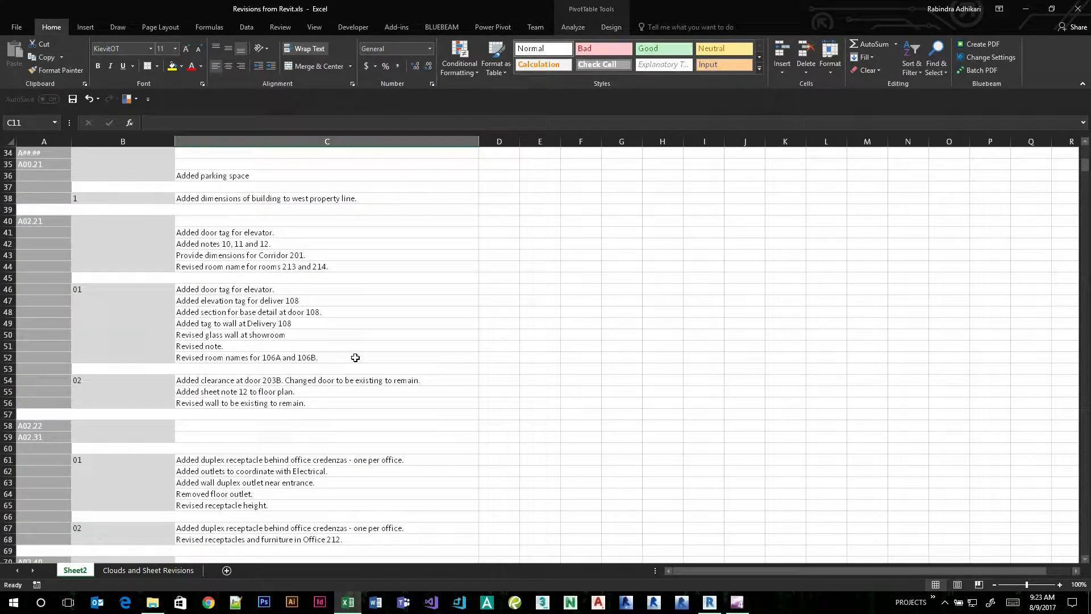
{"action": "scroll", "coordinate": [355, 358], "scroll_direction": "up", "scroll_amount": 11}
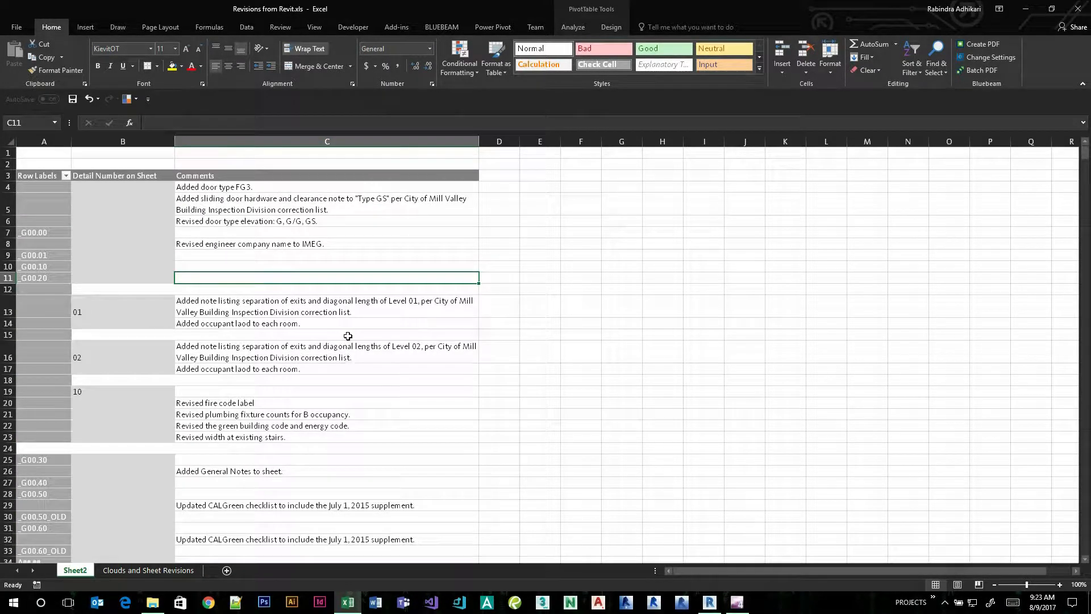
Set the Sheet Number field's layout to insert a blank line after each item label
{"action": "left_click", "coordinate": [35, 233]}
{"action": "right_click", "coordinate": [36, 233]}
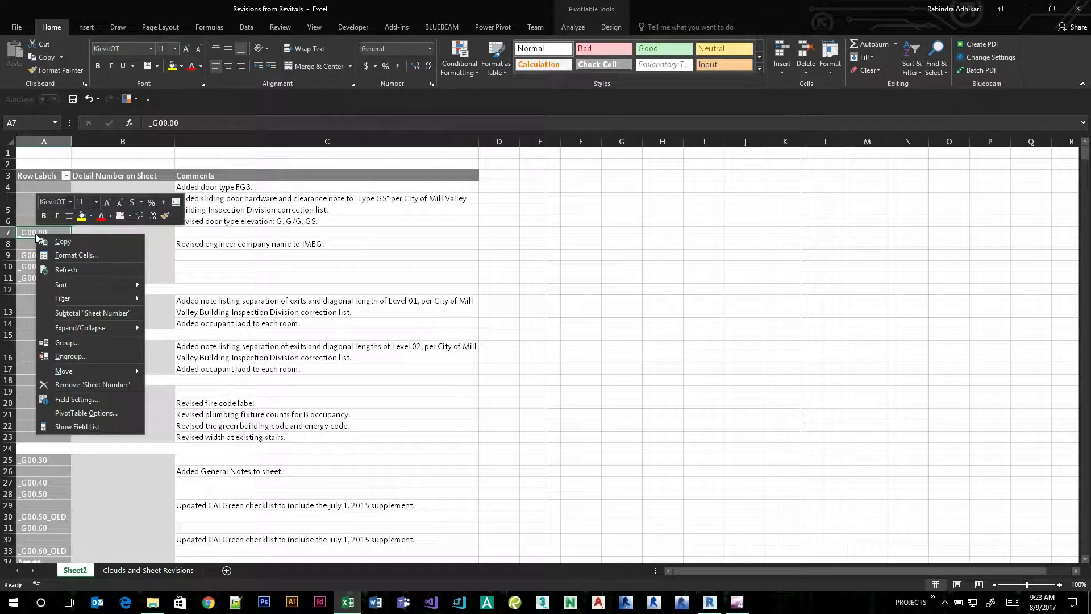
{"action": "left_click", "coordinate": [75, 398]}
{"action": "left_click", "coordinate": [91, 325]}
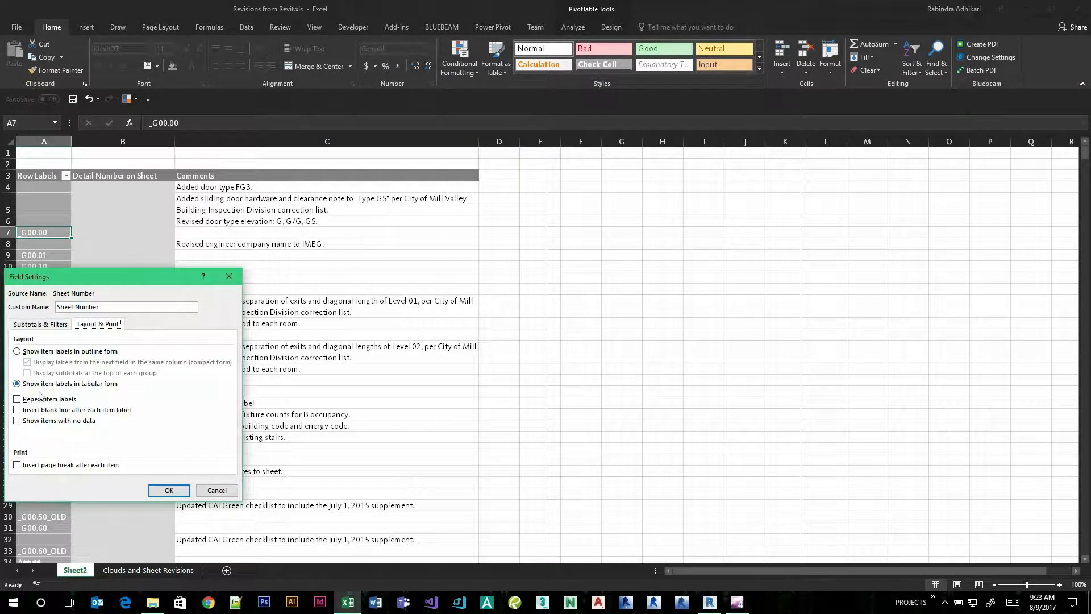
{"action": "left_click", "coordinate": [17, 410]}
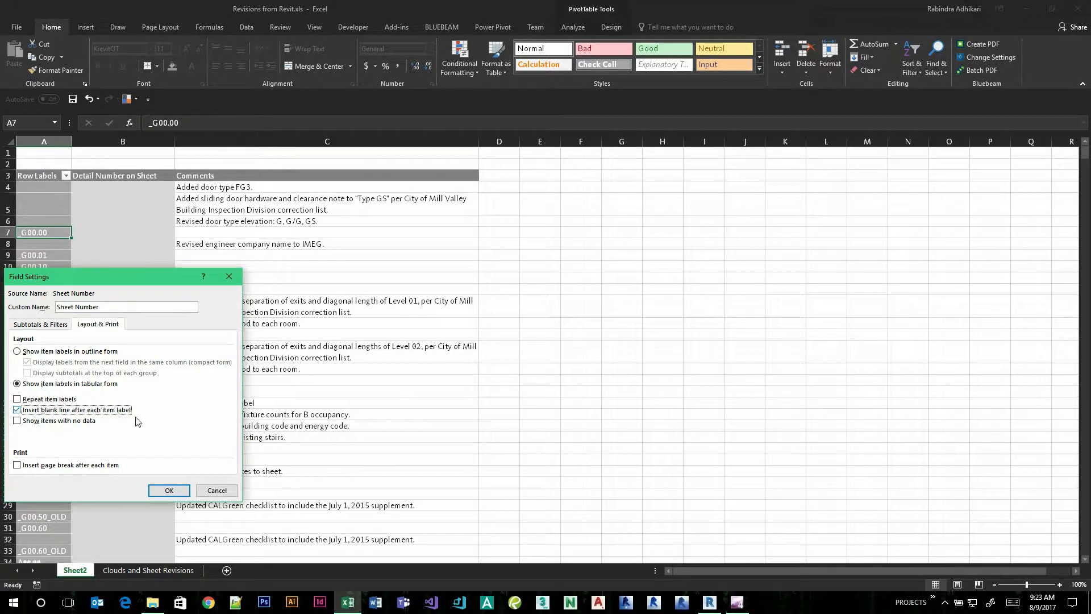
{"action": "left_click", "coordinate": [170, 490]}
{"action": "left_click", "coordinate": [249, 295]}
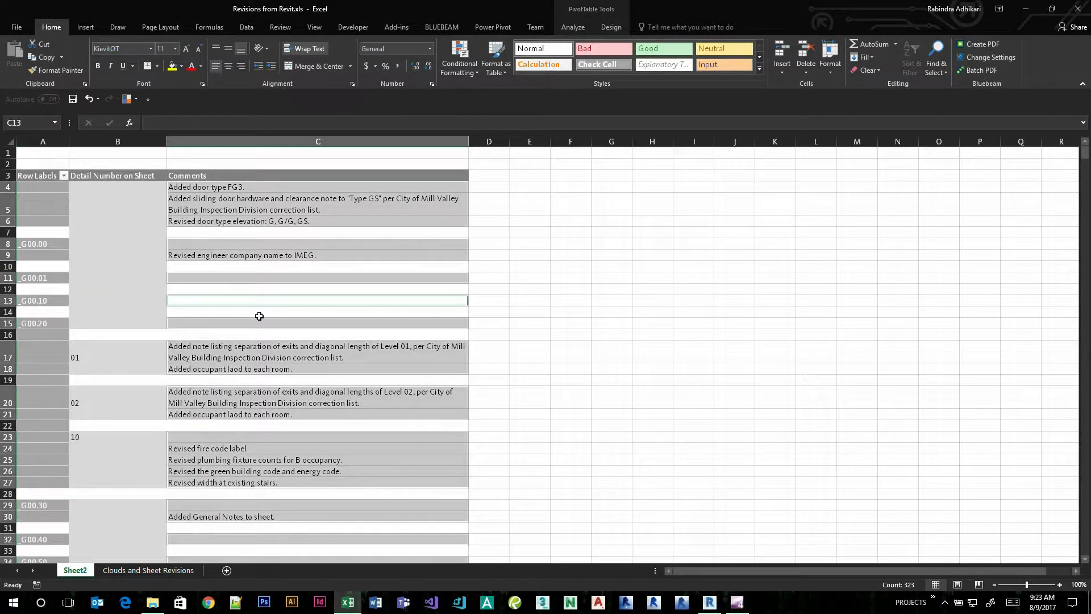
Examine the spacing between sheet numbers, detail numbers and comments throughout the PivotTable
{"action": "scroll", "coordinate": [295, 330], "scroll_direction": "down", "scroll_amount": 7}
{"action": "left_click", "coordinate": [498, 336]}
{"action": "scroll", "coordinate": [498, 335], "scroll_direction": "down", "scroll_amount": 8}
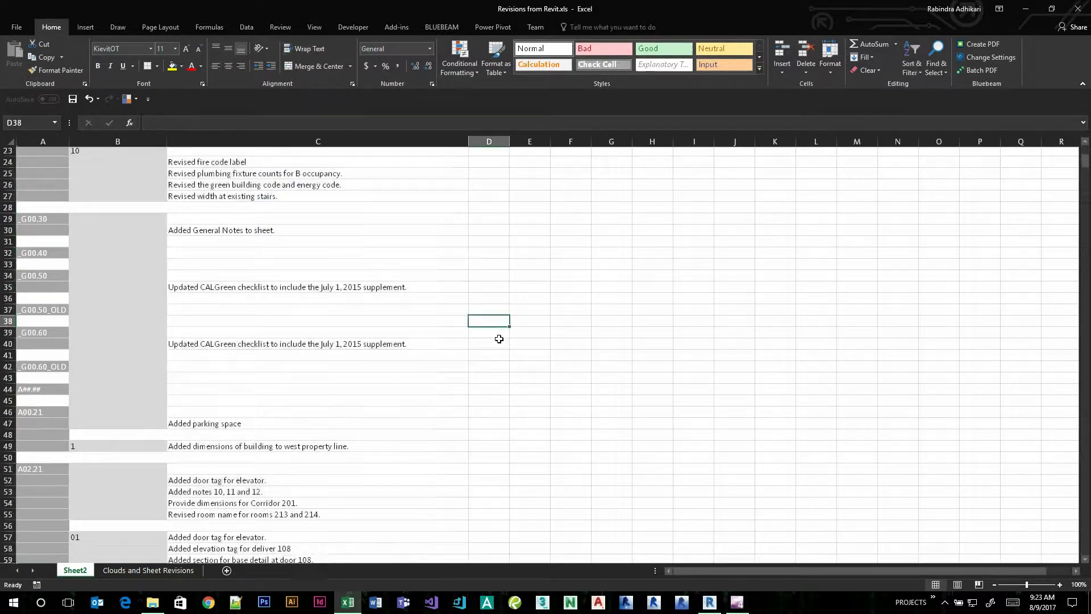
{"action": "scroll", "coordinate": [498, 338], "scroll_direction": "up", "scroll_amount": 15}
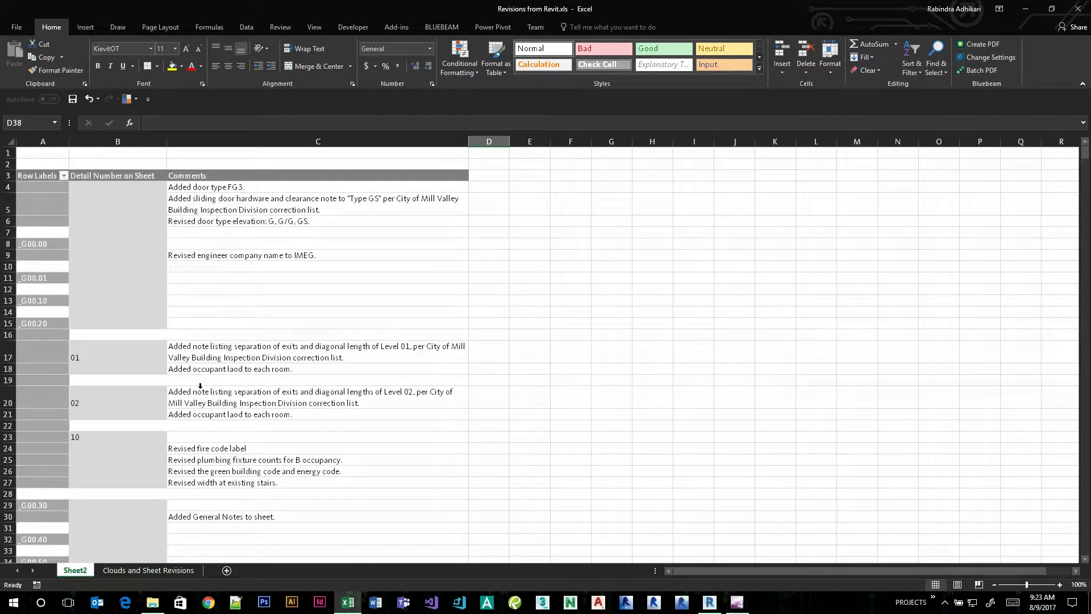
{"action": "scroll", "coordinate": [270, 381], "scroll_direction": "down", "scroll_amount": 10}
{"action": "scroll", "coordinate": [97, 372], "scroll_direction": "down", "scroll_amount": 5}
{"action": "scroll", "coordinate": [69, 314], "scroll_direction": "up", "scroll_amount": 5}
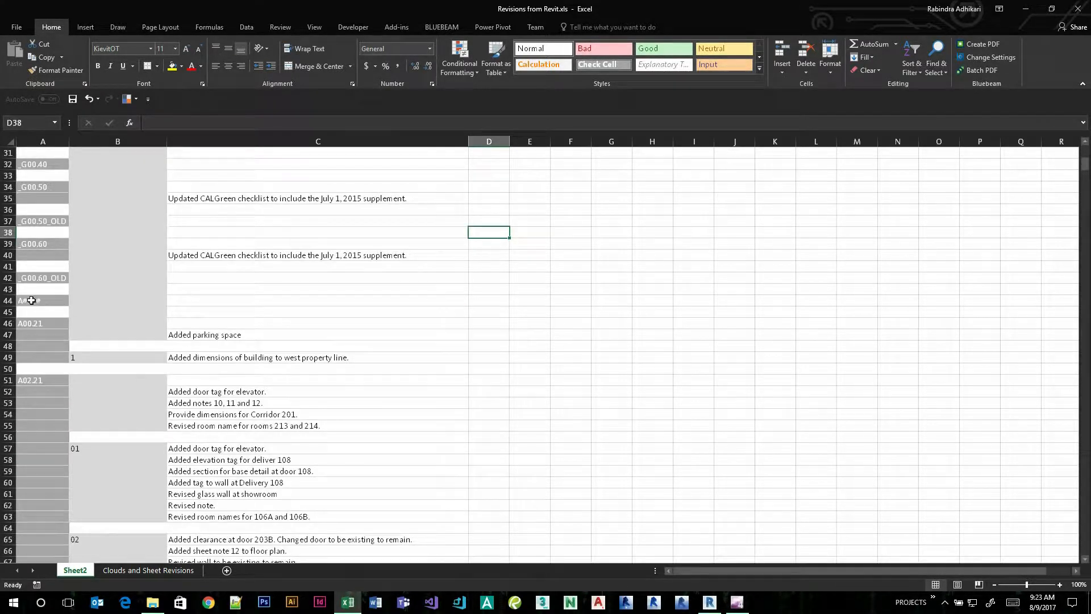
{"action": "scroll", "coordinate": [123, 304], "scroll_direction": "up", "scroll_amount": 10}
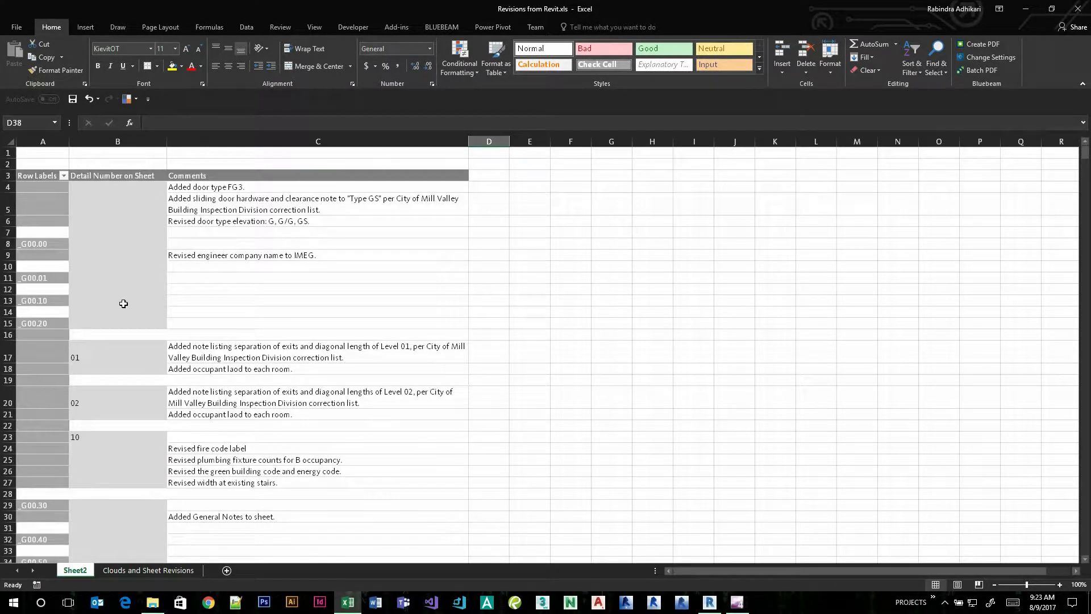
Rename the PivotTable's Row Labels header to "Sheet Number"
{"action": "left_click", "coordinate": [46, 176]}
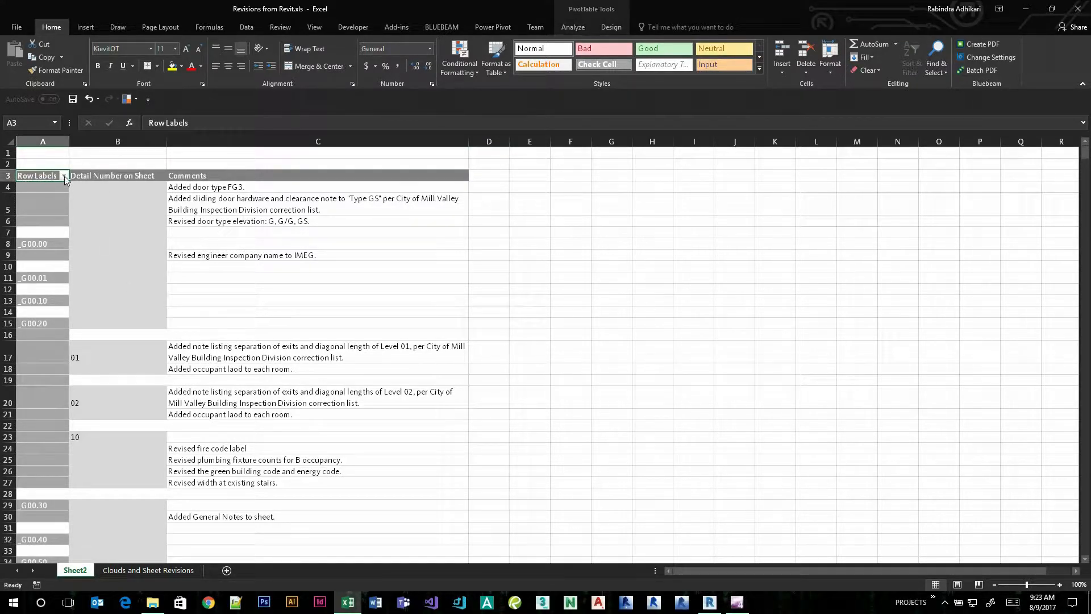
{"action": "left_click", "coordinate": [64, 178]}
{"action": "left_click", "coordinate": [64, 177]}
{"action": "left_click", "coordinate": [197, 122]}
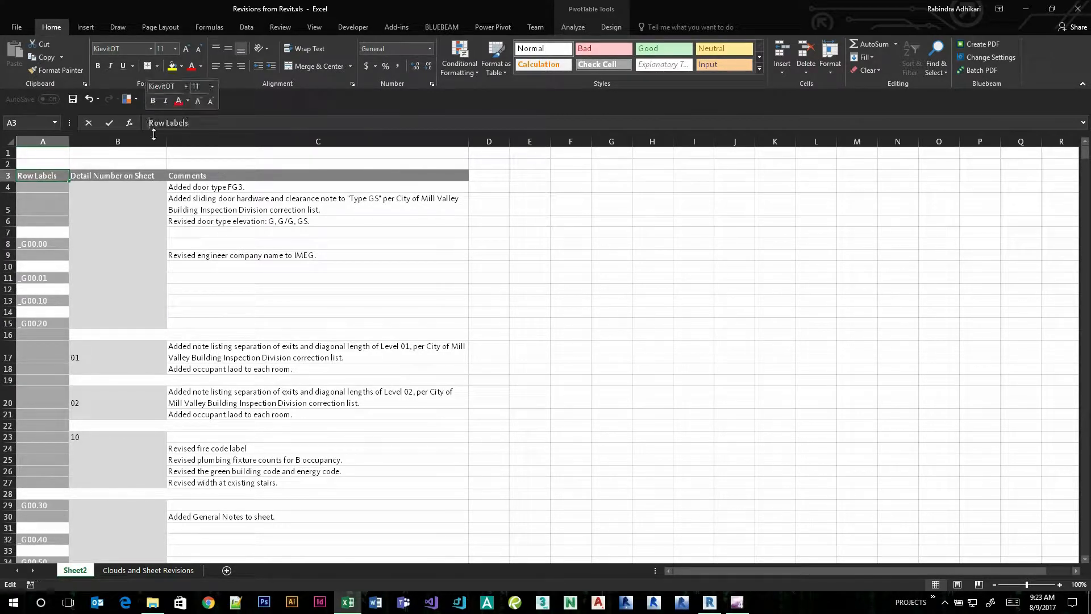
{"action": "key", "text": "ctrl+a"}
{"action": "type", "text": "Sh"}
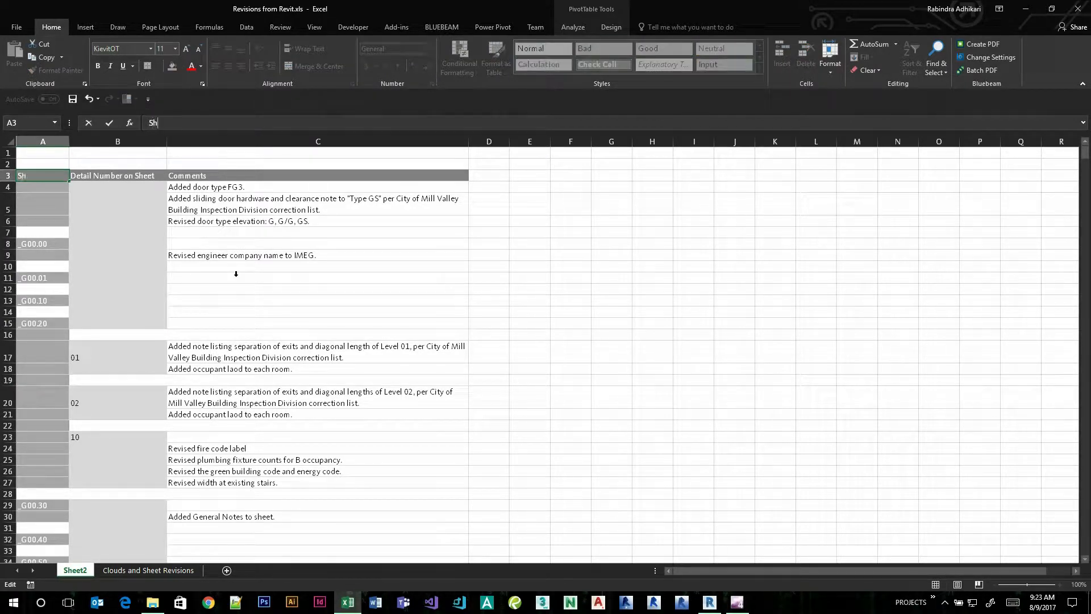
{"action": "type", "text": "eet Number"}
{"action": "key", "text": "Return"}
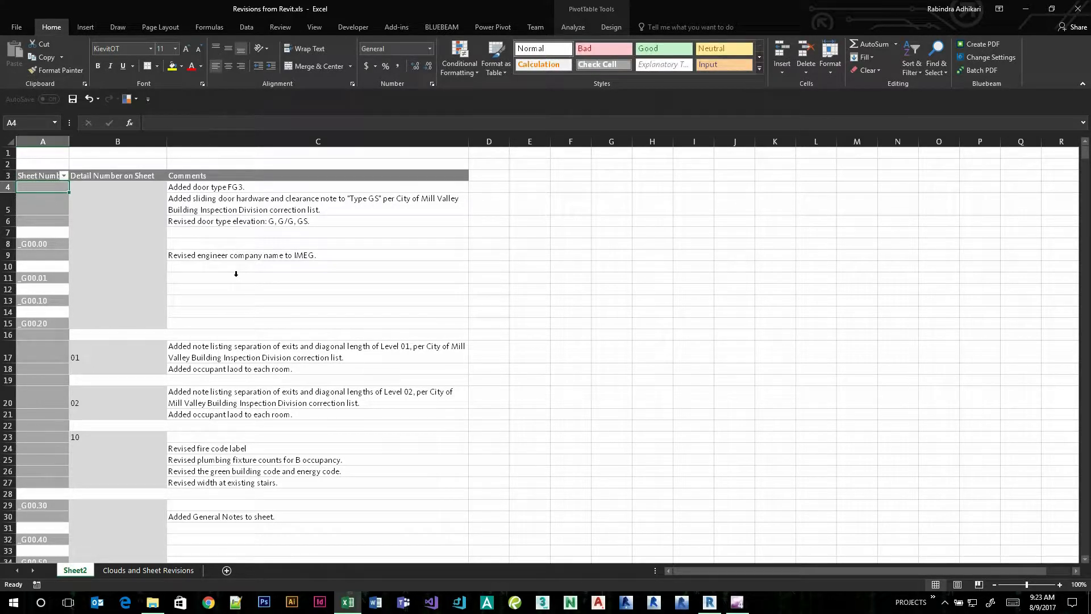
Filter the Sheet Number field to exclude the blank item, A##.##, _G00.60_OLD and _G00.50_OLD
{"action": "left_click", "coordinate": [64, 176]}
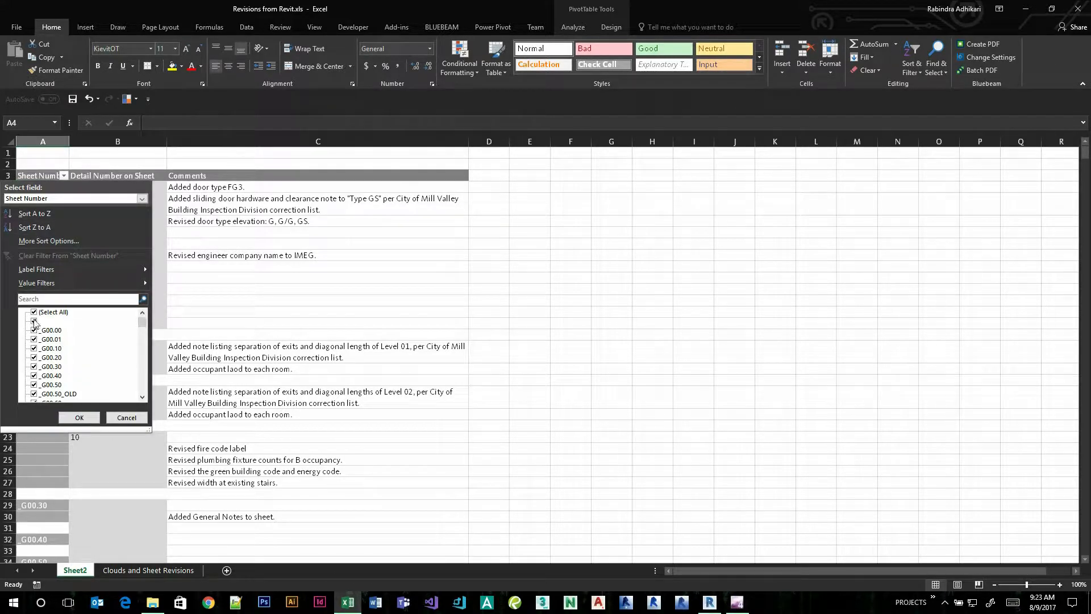
{"action": "scroll", "coordinate": [34, 323], "scroll_direction": "down", "scroll_amount": 5}
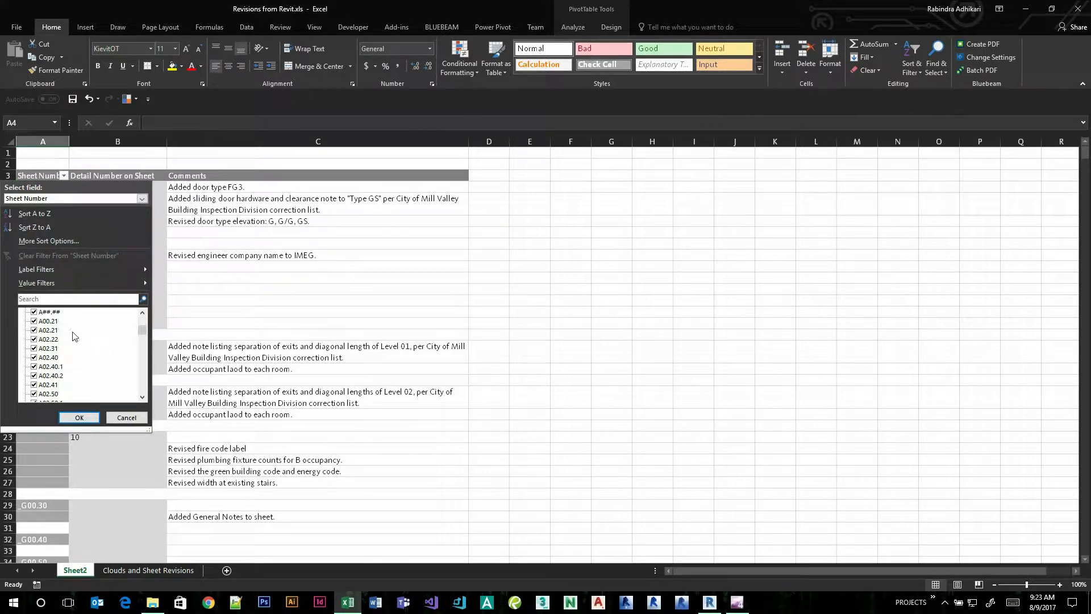
{"action": "left_click", "coordinate": [34, 313]}
{"action": "scroll", "coordinate": [77, 353], "scroll_direction": "up", "scroll_amount": 1}
{"action": "scroll", "coordinate": [77, 353], "scroll_direction": "up", "scroll_amount": 1}
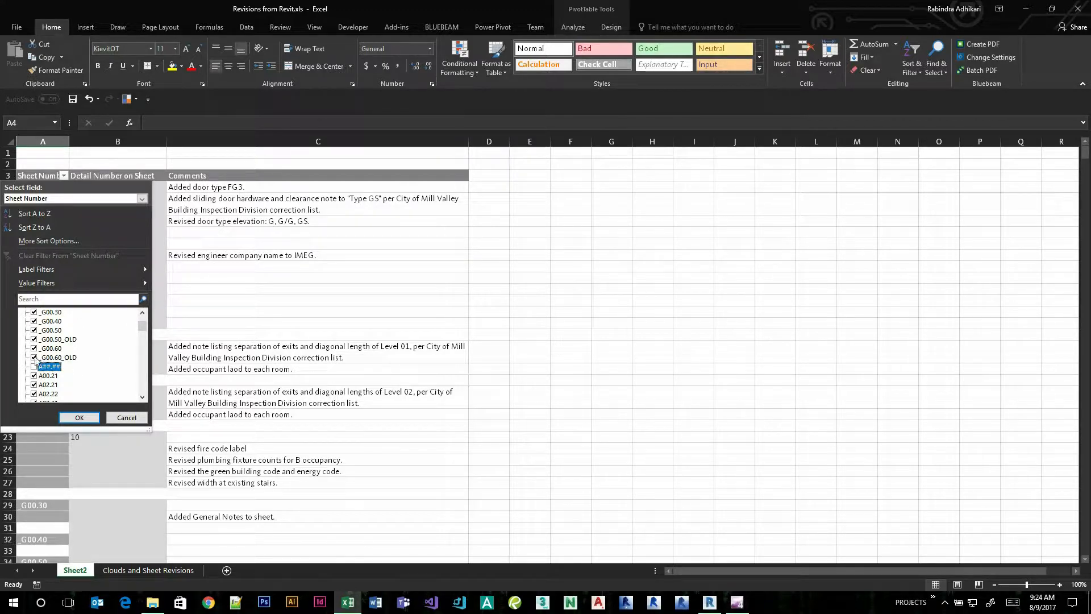
{"action": "left_click", "coordinate": [35, 358]}
{"action": "left_click", "coordinate": [34, 339]}
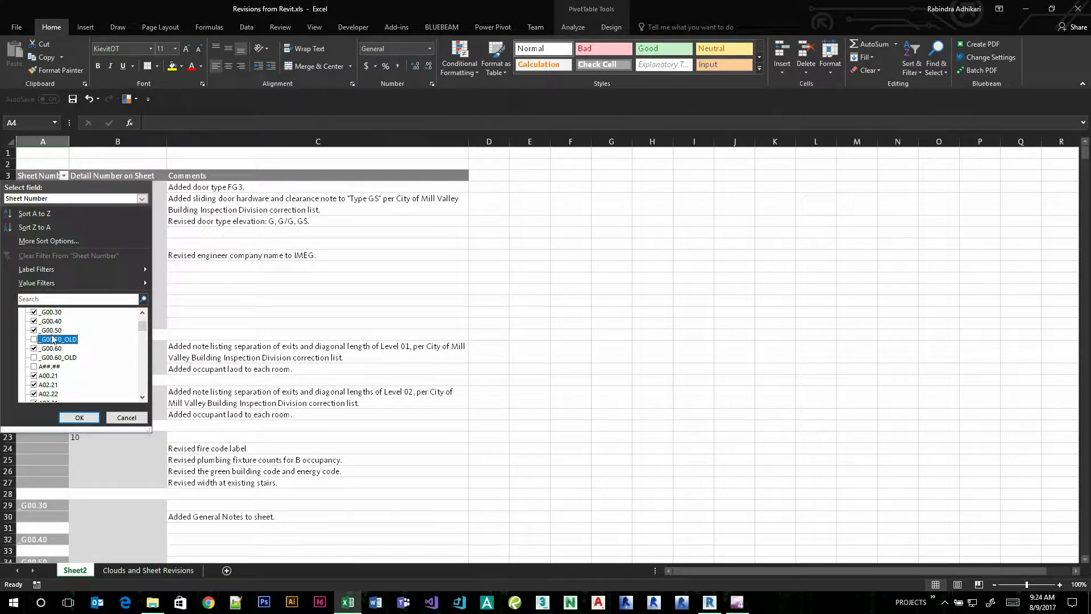
{"action": "left_click", "coordinate": [79, 418]}
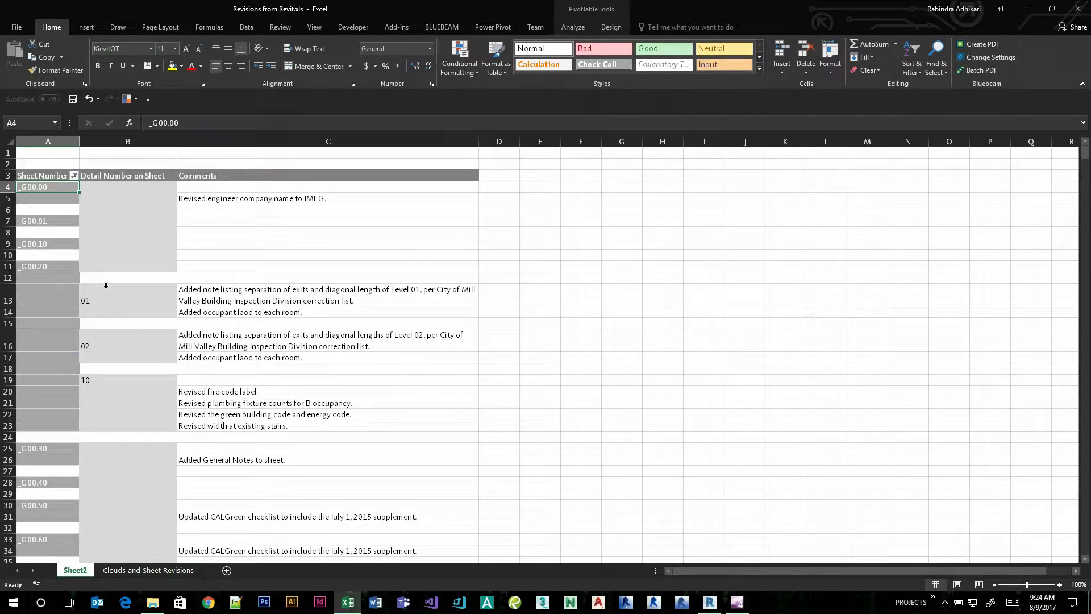
Examine the filter values of the Detail Number on Sheet field, keeping all of them, and look over the filtered rows
{"action": "left_click", "coordinate": [85, 300]}
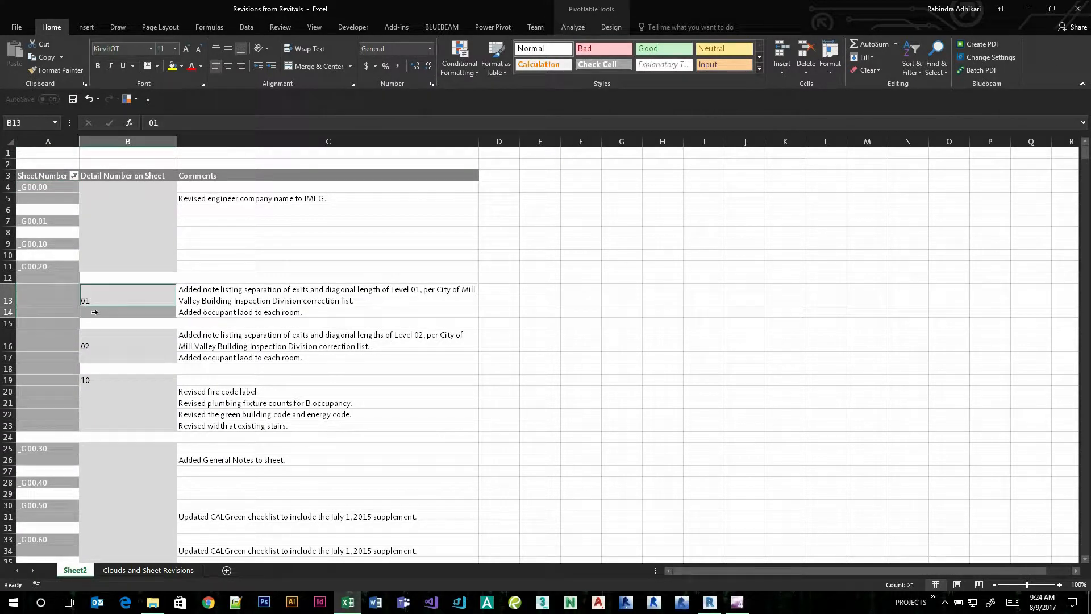
{"action": "left_click", "coordinate": [75, 176]}
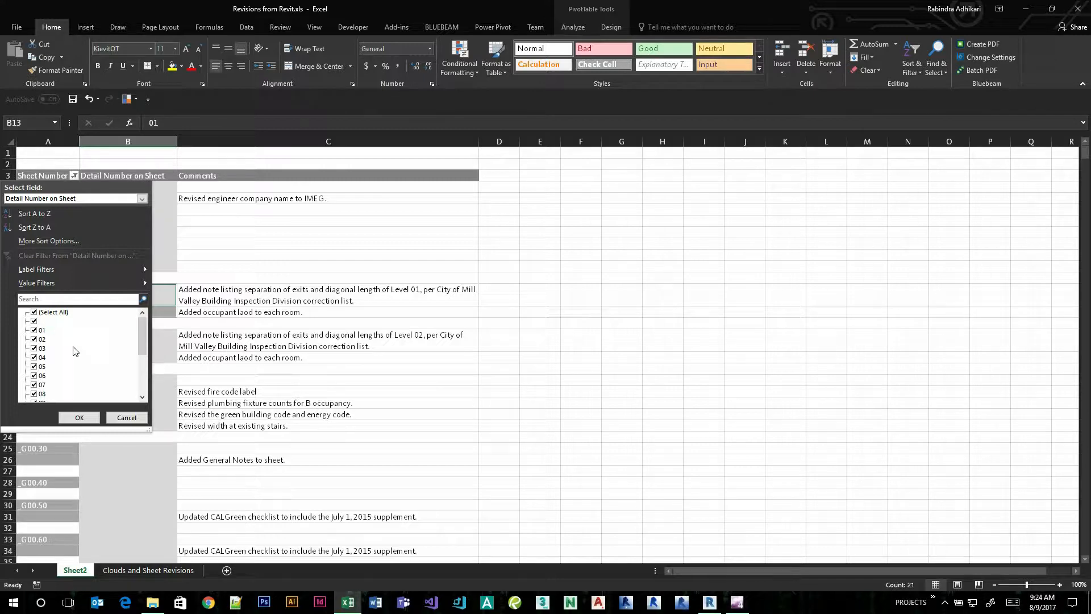
{"action": "left_click_drag", "start_coordinate": [141, 365], "coordinate": [141, 372]}
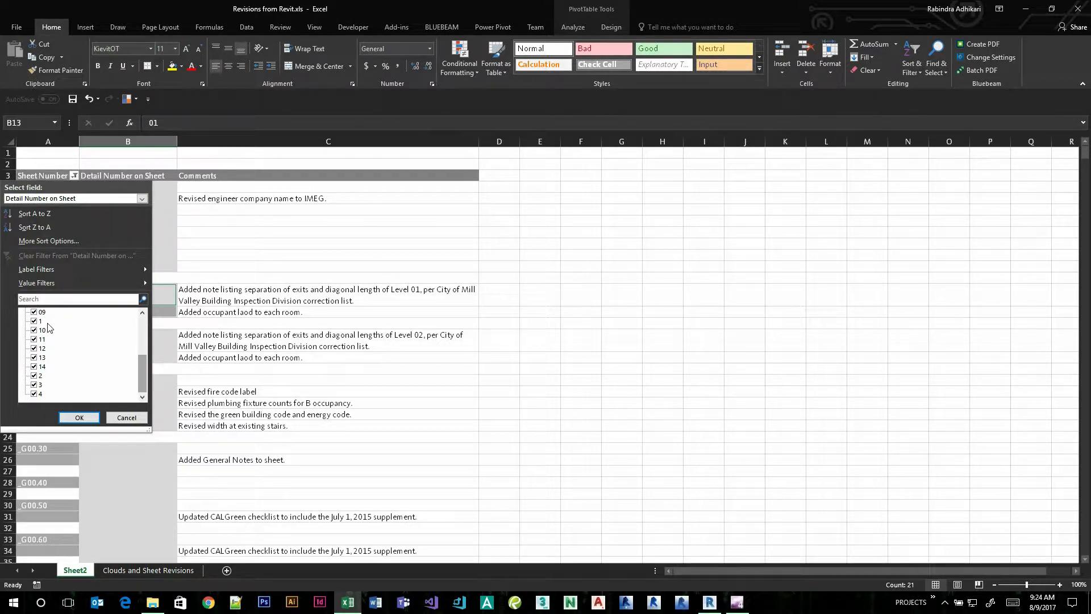
{"action": "left_click_drag", "start_coordinate": [143, 374], "coordinate": [145, 337]}
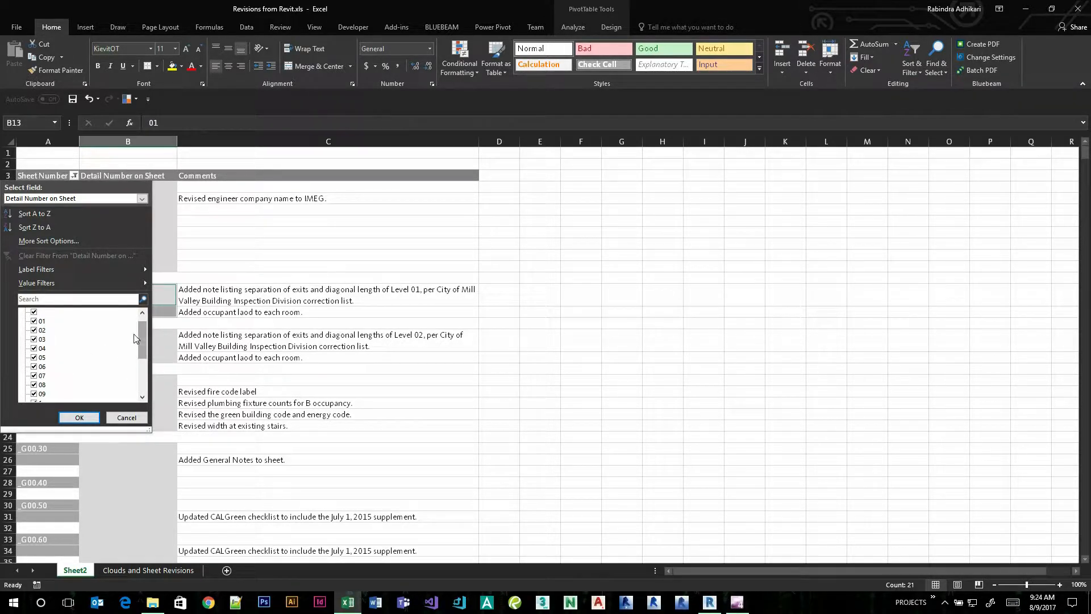
{"action": "mouse_move", "coordinate": [141, 335]}
{"action": "left_mouse_down"}
{"action": "mouse_move", "coordinate": [141, 367]}
{"action": "mouse_move", "coordinate": [143, 325]}
{"action": "left_mouse_up"}
{"action": "left_click", "coordinate": [80, 419]}
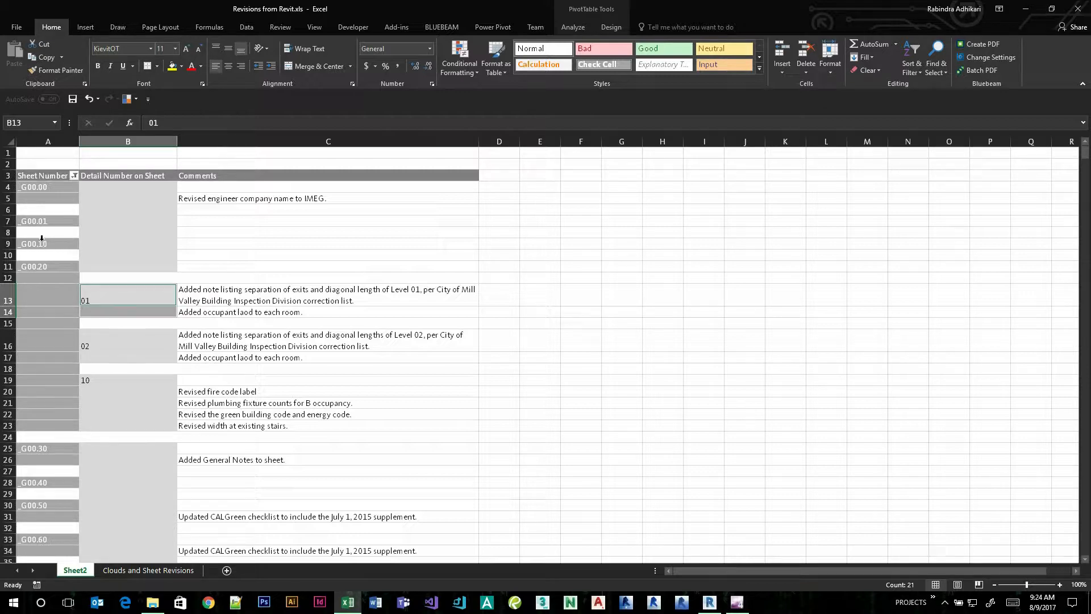
{"action": "left_click", "coordinate": [222, 271]}
{"action": "scroll", "coordinate": [267, 327], "scroll_direction": "down", "scroll_amount": 4}
{"action": "scroll", "coordinate": [267, 328], "scroll_direction": "up", "scroll_amount": 4}
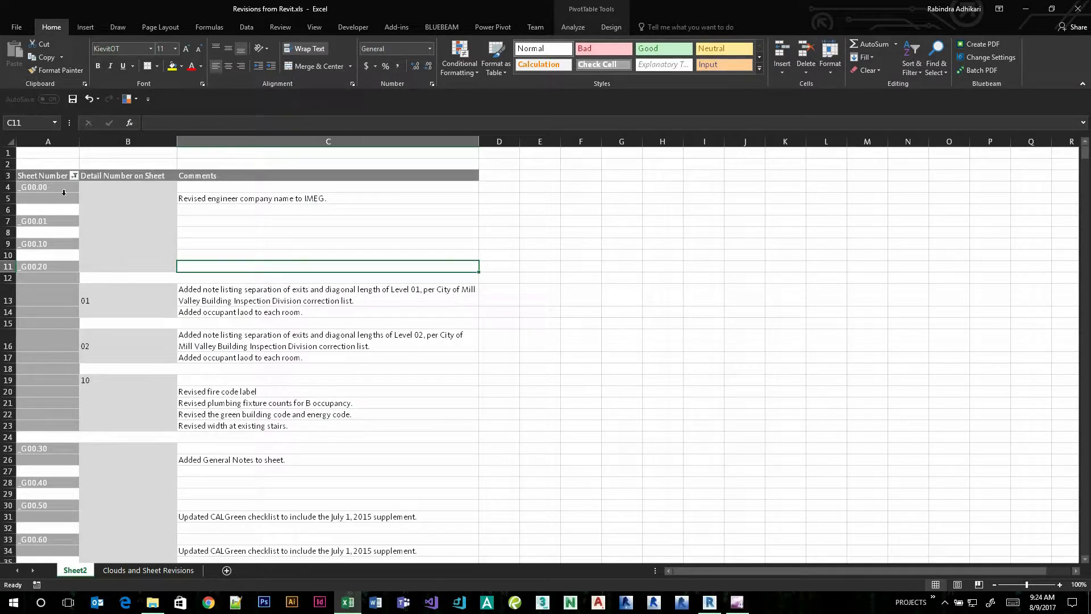
Copy the PivotTable range from the Sheet Number header in A3 through the last DM01.41 comment in C538
{"action": "left_click", "coordinate": [39, 176]}
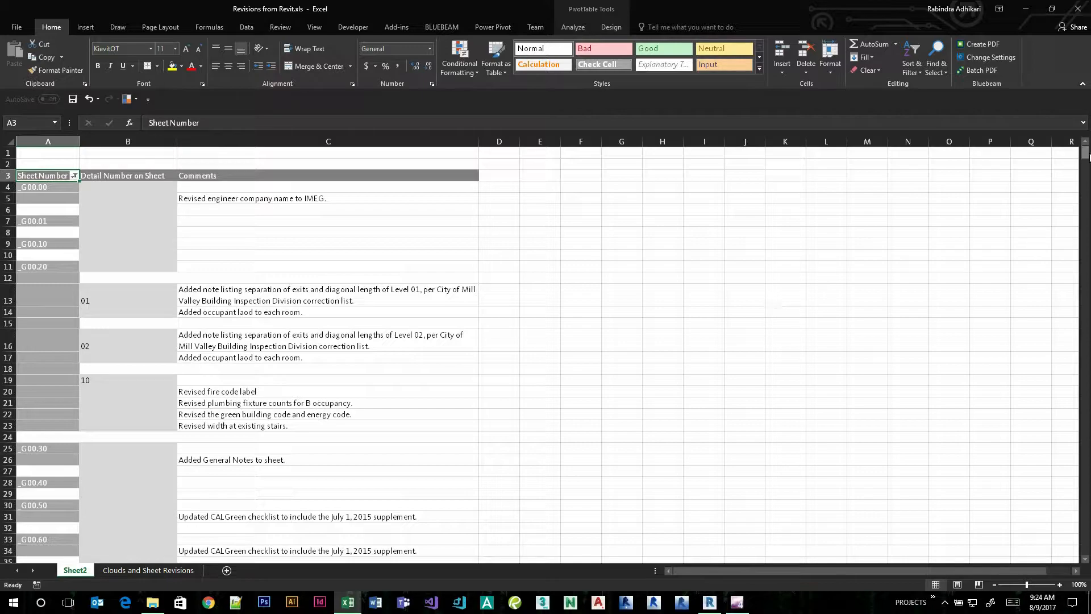
{"action": "left_click_drag", "start_coordinate": [1086, 153], "coordinate": [1085, 349]}
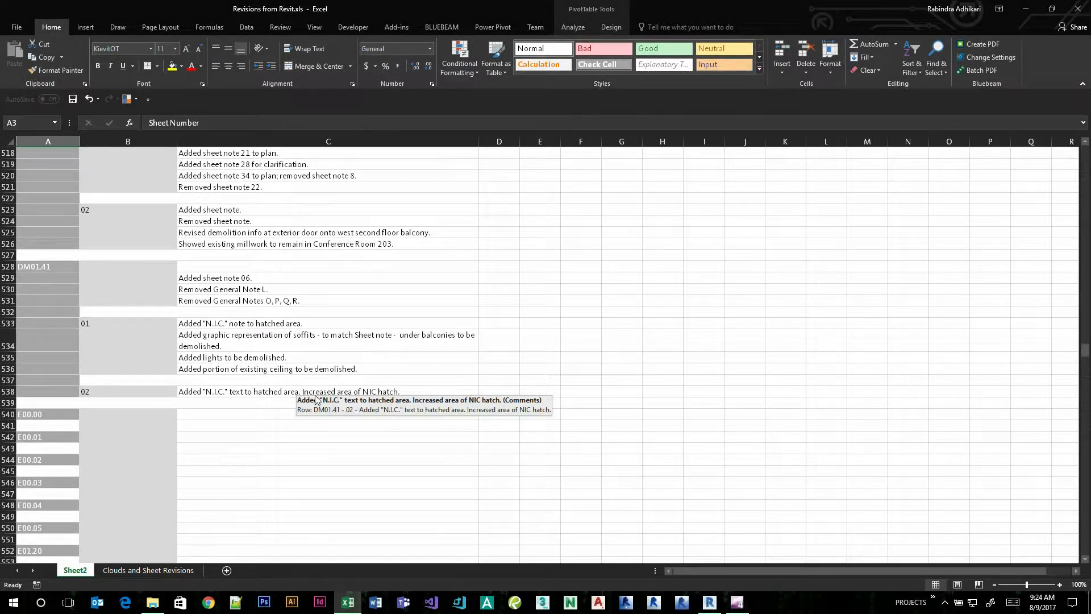
{"action": "left_click", "coordinate": [315, 392], "text": "shift"}
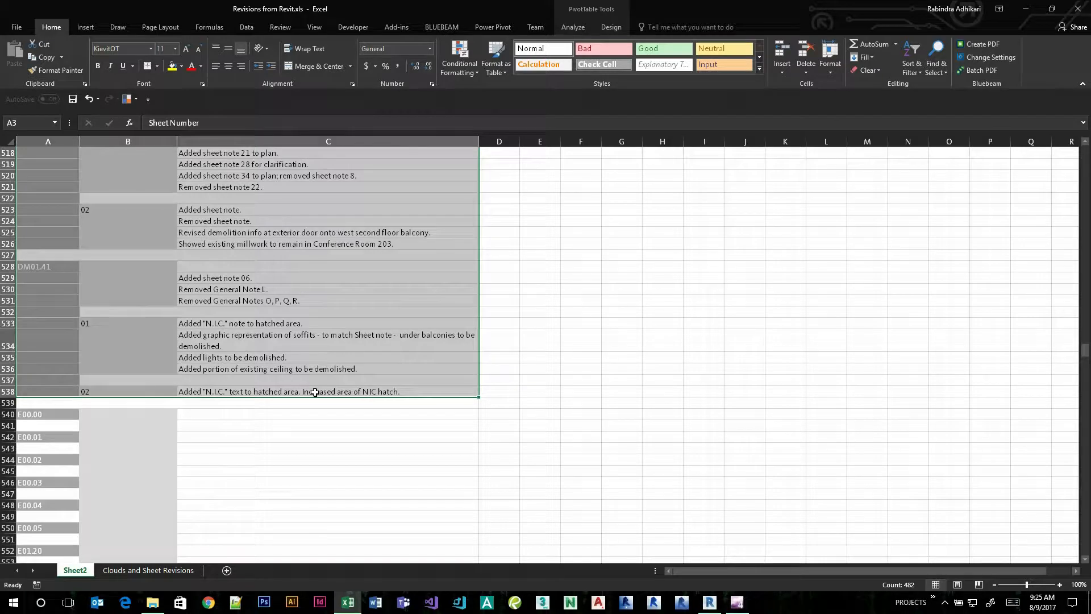
{"action": "key", "text": "ctrl+c"}
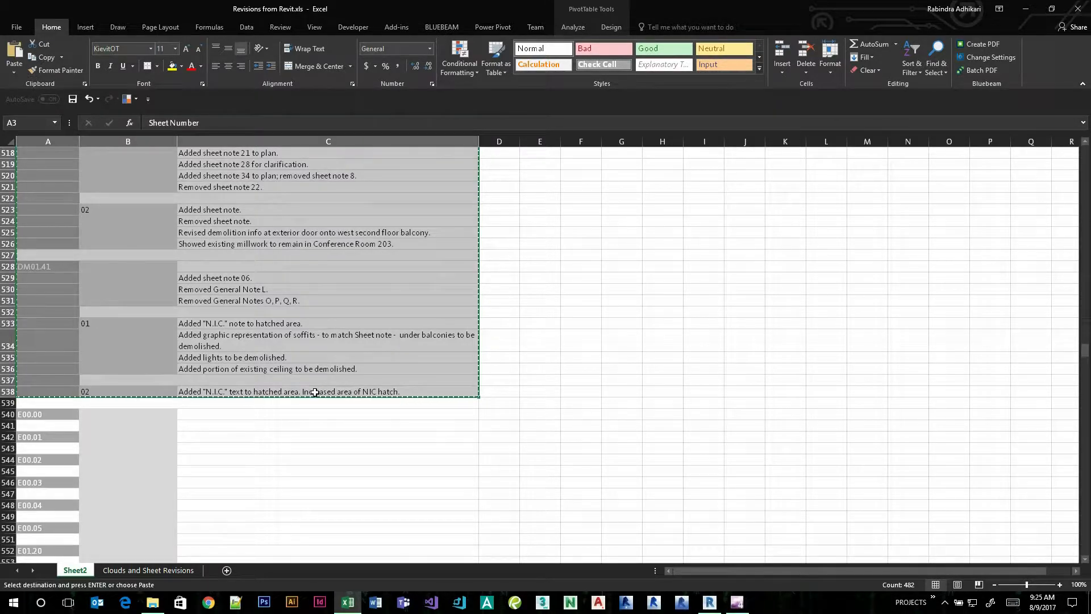
Switch to Word, create a blank document and enter the heading "Comments Summary from Revit:"
{"action": "left_click", "coordinate": [376, 602]}
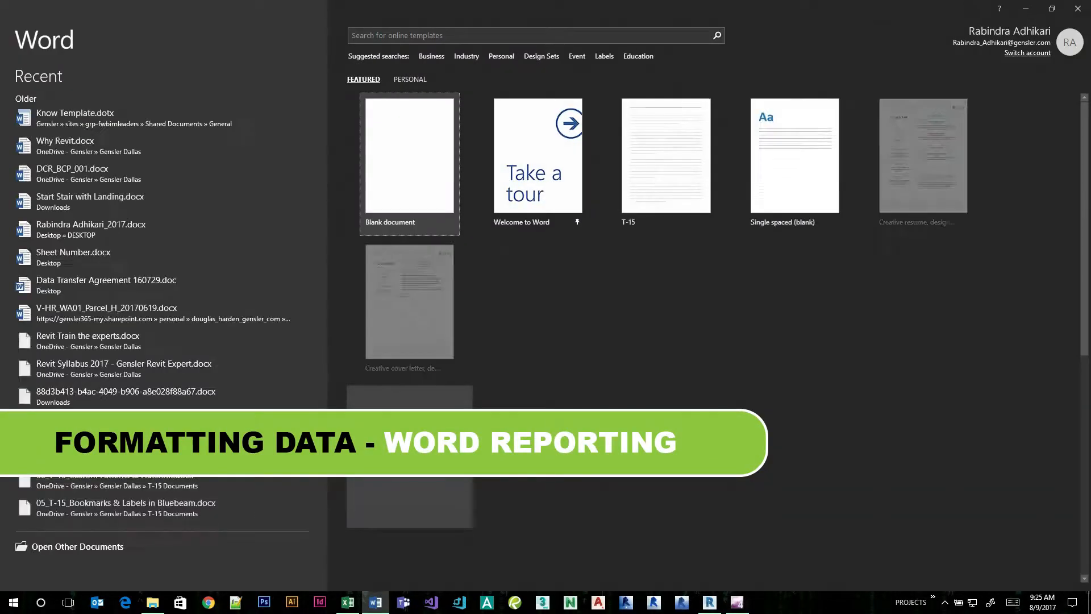
{"action": "left_click", "coordinate": [407, 190]}
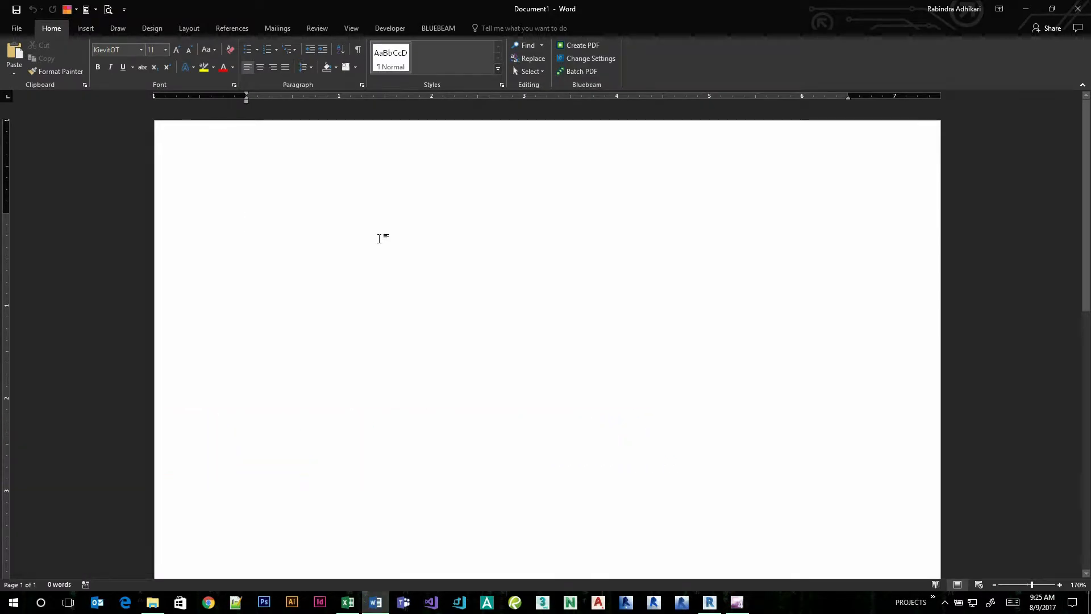
{"action": "type", "text": "Commenter"}
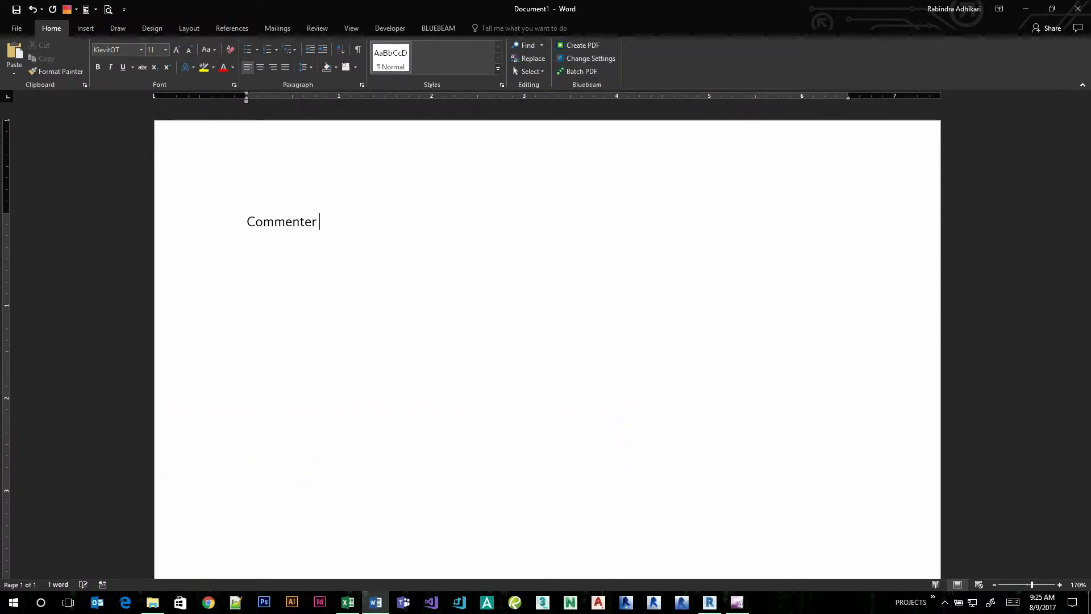
{"action": "key", "text": "BackSpace"}
{"action": "key", "text": "BackSpace"}
{"action": "type", "text": "s SU"}
{"action": "key", "text": "BackSpace"}
{"action": "type", "text": "ummary fo"}
{"action": "key", "text": "BackSpace"}
{"action": "type", "text": "rom "}
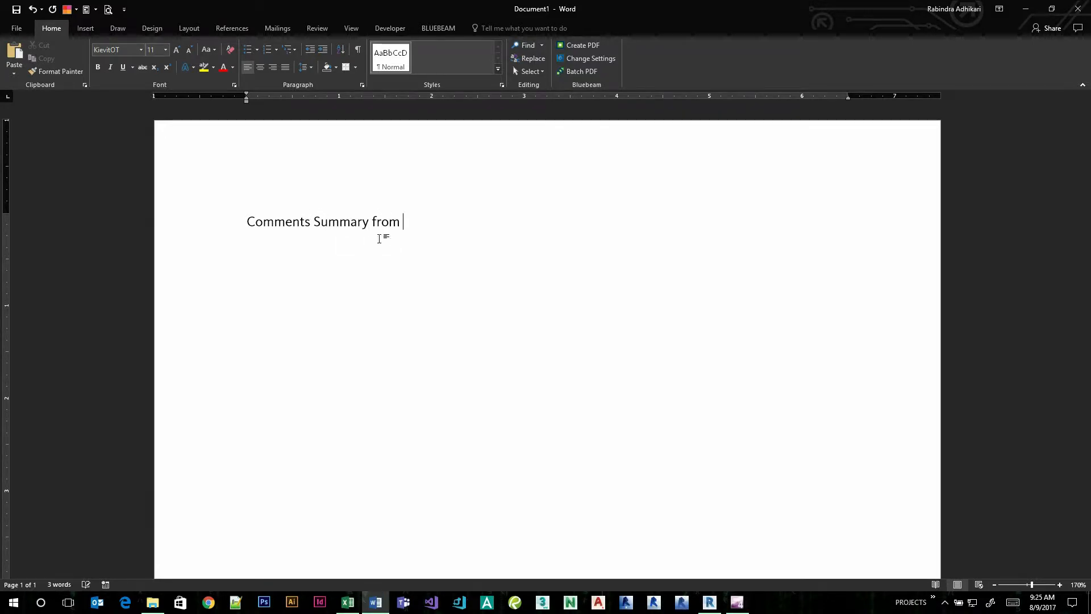
{"action": "type", "text": "Revit:"}
Paste the copied PivotTable range on a new line below the heading and look through the pasted table
{"action": "key", "text": "Return"}
{"action": "scroll", "coordinate": [447, 333], "scroll_direction": "down", "scroll_amount": 2}
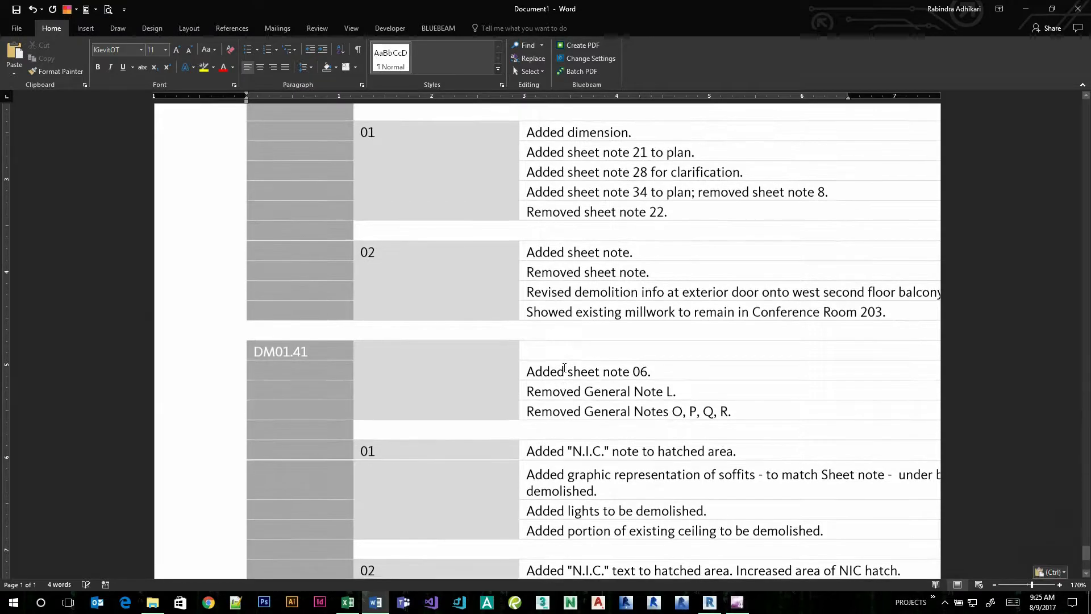
{"action": "scroll", "coordinate": [564, 369], "scroll_direction": "up", "scroll_amount": 15}
{"action": "scroll", "coordinate": [564, 367], "scroll_direction": "up", "scroll_amount": 6}
{"action": "scroll", "coordinate": [564, 367], "scroll_direction": "down", "scroll_amount": 20}
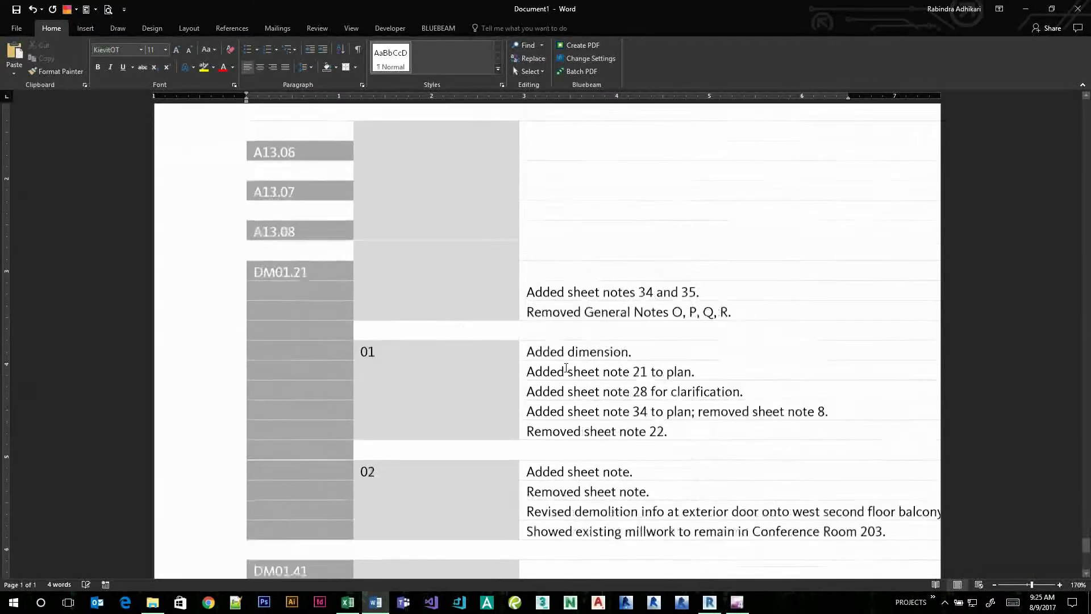
{"action": "scroll", "coordinate": [566, 369], "scroll_direction": "down", "scroll_amount": 12}
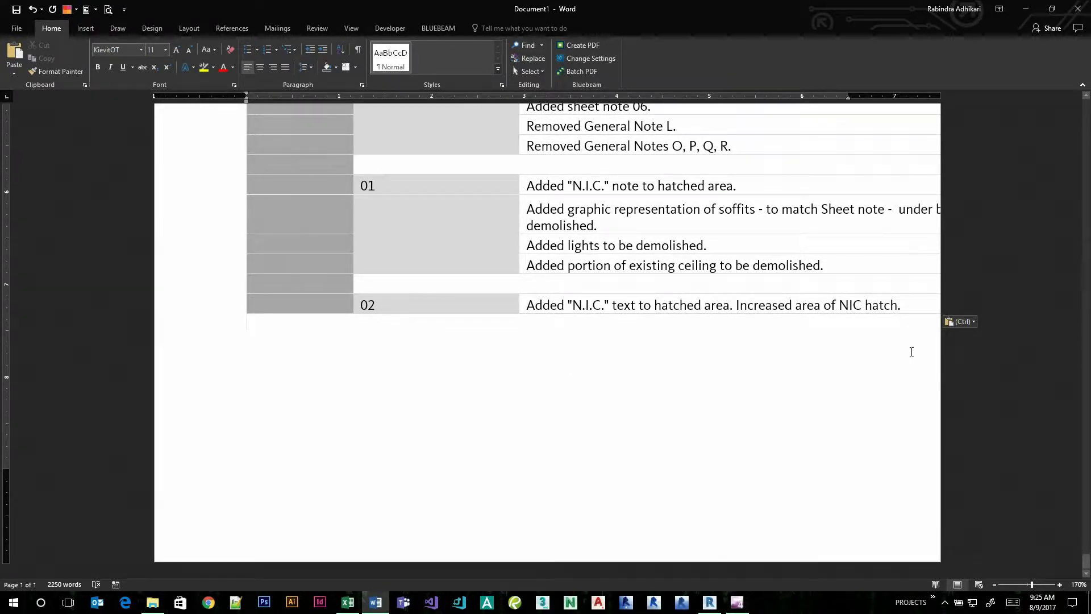
{"action": "scroll", "coordinate": [911, 356], "scroll_direction": "up", "scroll_amount": 4}
{"action": "left_click_drag", "start_coordinate": [1087, 551], "coordinate": [1082, 94]}
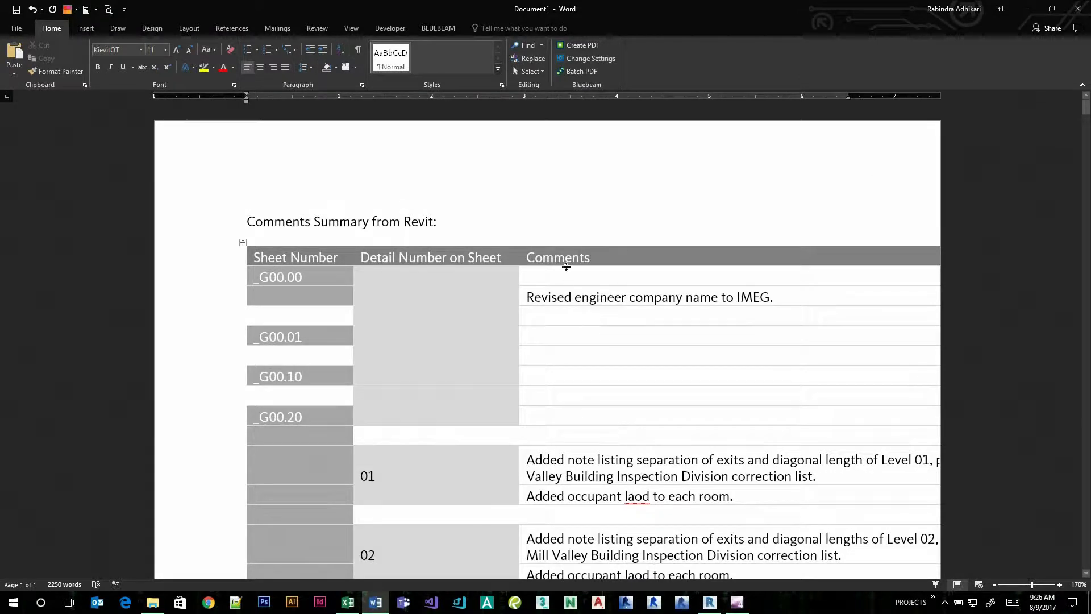
Narrow the table's Comments column so its outer edge sits inside the page, and check how the table breaks across pages
{"action": "left_click", "coordinate": [577, 313]}
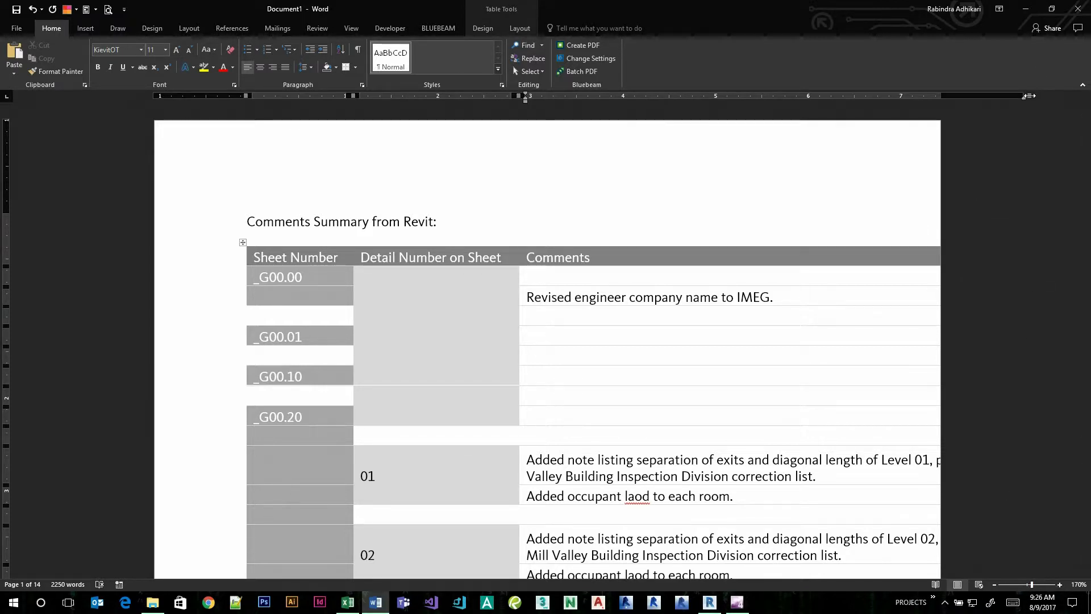
{"action": "left_click_drag", "start_coordinate": [1030, 95], "coordinate": [895, 95]}
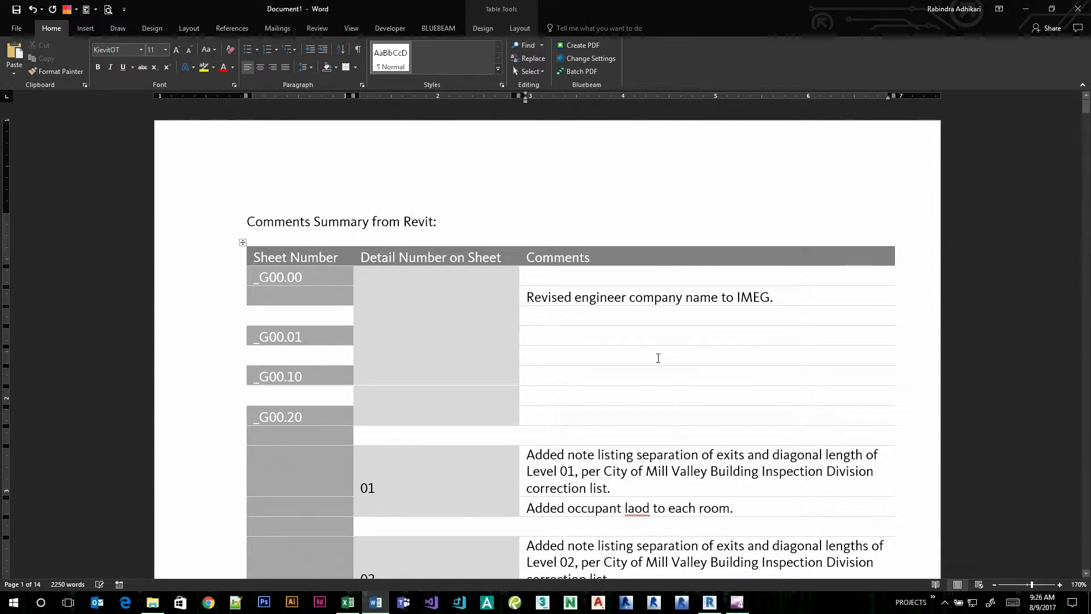
{"action": "scroll", "coordinate": [658, 358], "scroll_direction": "down", "scroll_amount": 15}
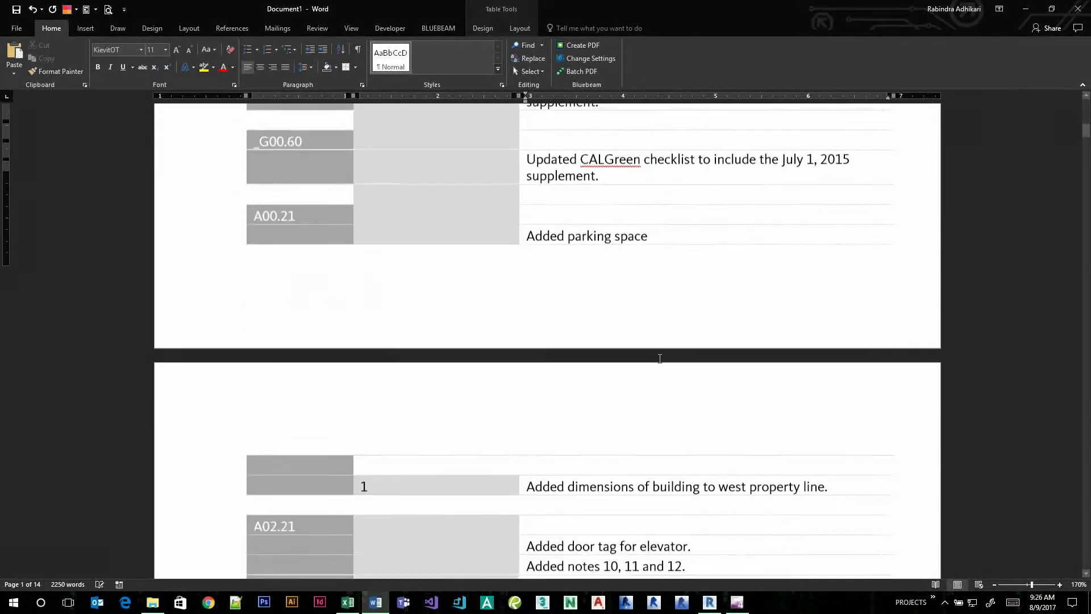
{"action": "scroll", "coordinate": [660, 359], "scroll_direction": "down", "scroll_amount": 3}
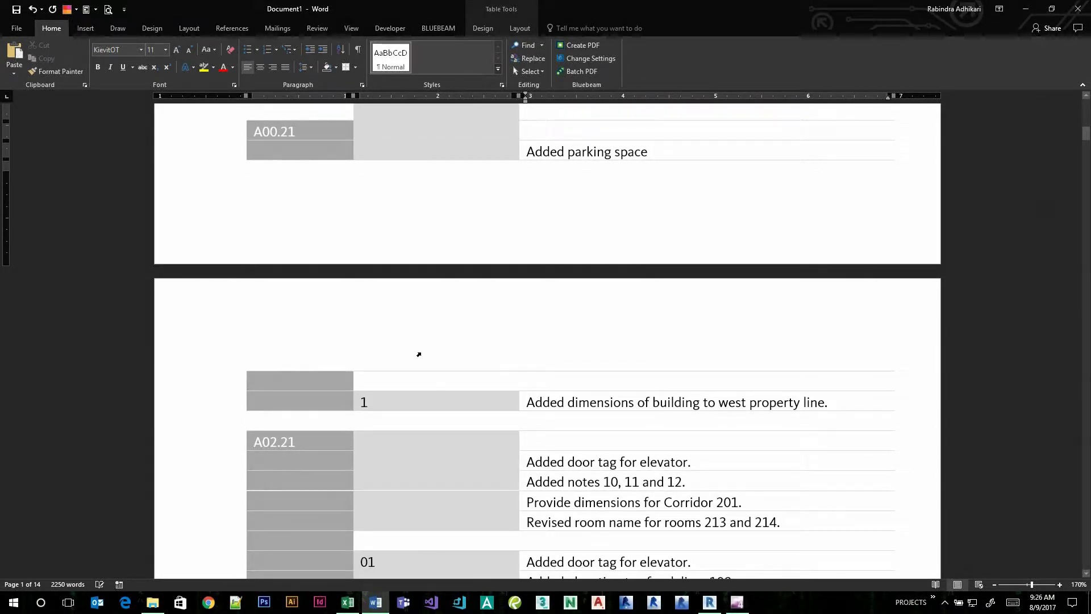
Set the table's first row to repeat as a header row at the top of each page
{"action": "scroll", "coordinate": [551, 421], "scroll_direction": "up", "scroll_amount": 1}
{"action": "scroll", "coordinate": [551, 421], "scroll_direction": "up", "scroll_amount": 20}
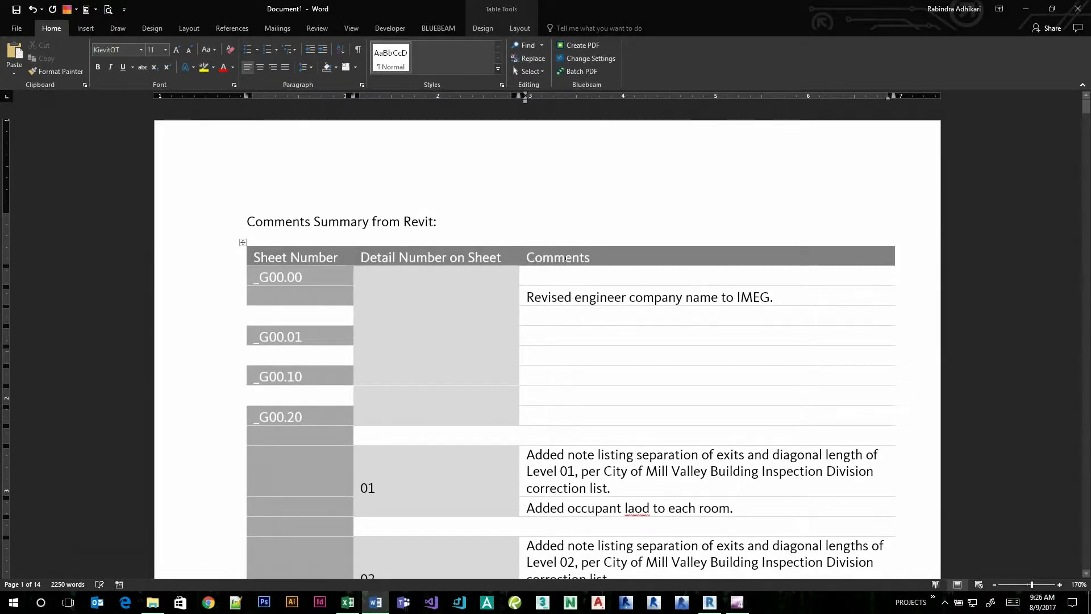
{"action": "right_click", "coordinate": [322, 258]}
{"action": "left_click", "coordinate": [369, 443]}
{"action": "left_click", "coordinate": [474, 190]}
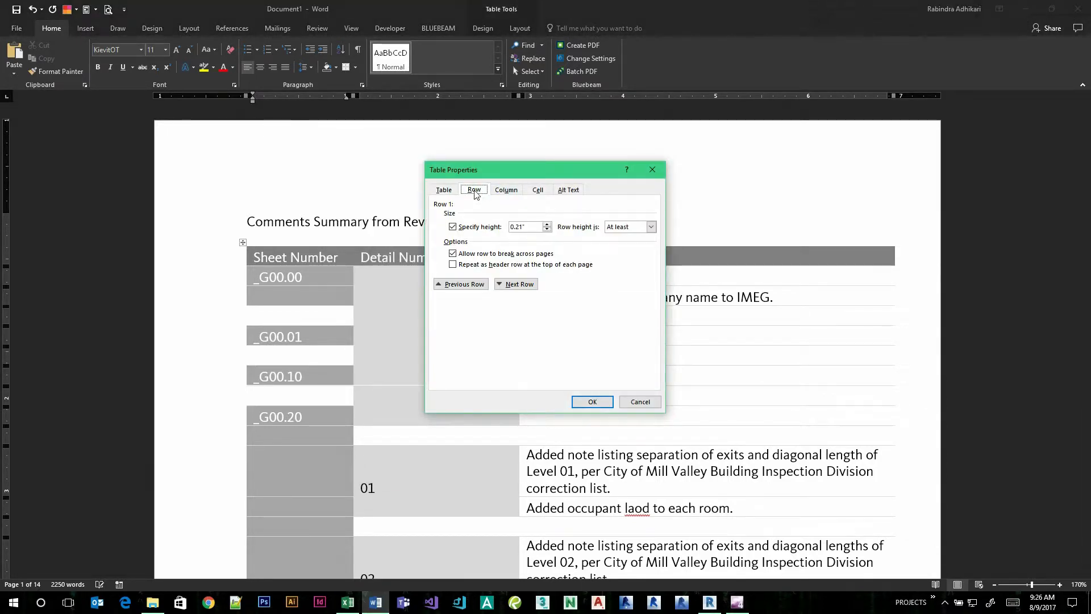
{"action": "left_click", "coordinate": [453, 265]}
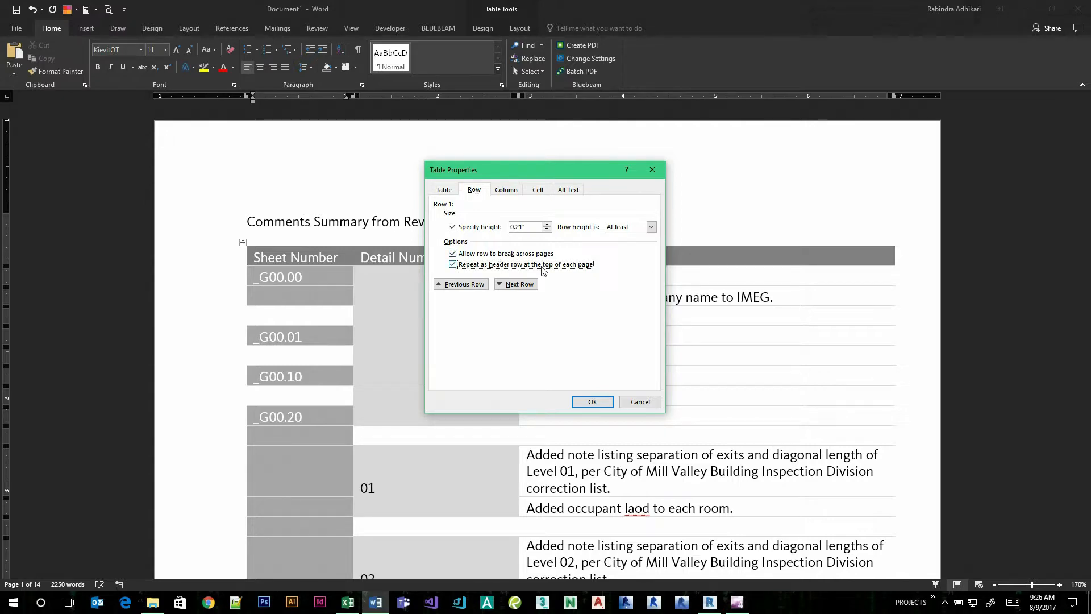
{"action": "left_click", "coordinate": [588, 401]}
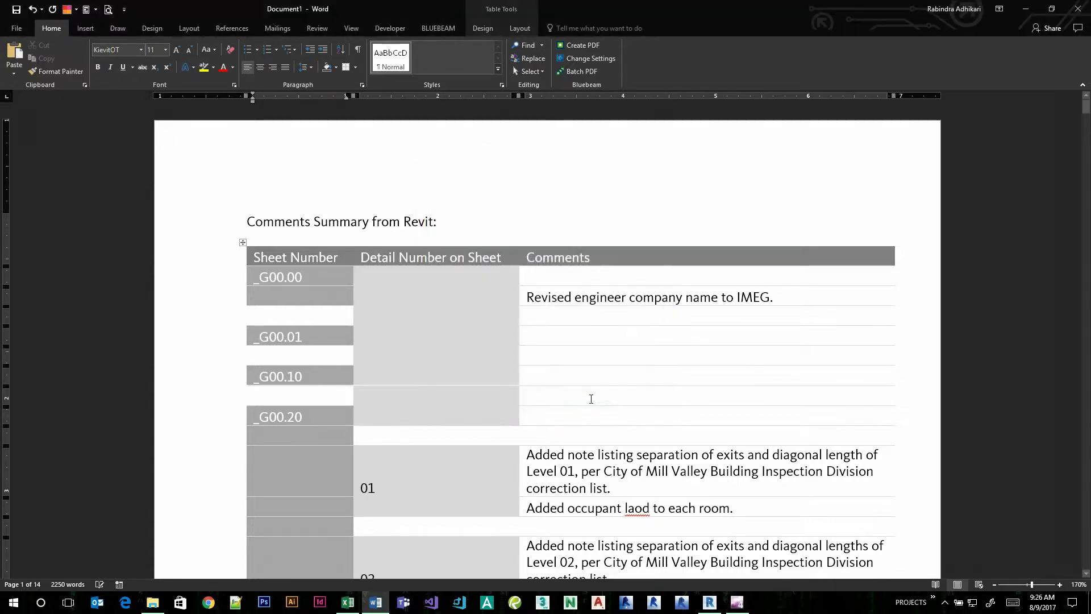
Check the repeated header row on the following page, and preview table styles such as Grid Table 7 Colorful without applying one
{"action": "scroll", "coordinate": [581, 369], "scroll_direction": "down", "scroll_amount": 15}
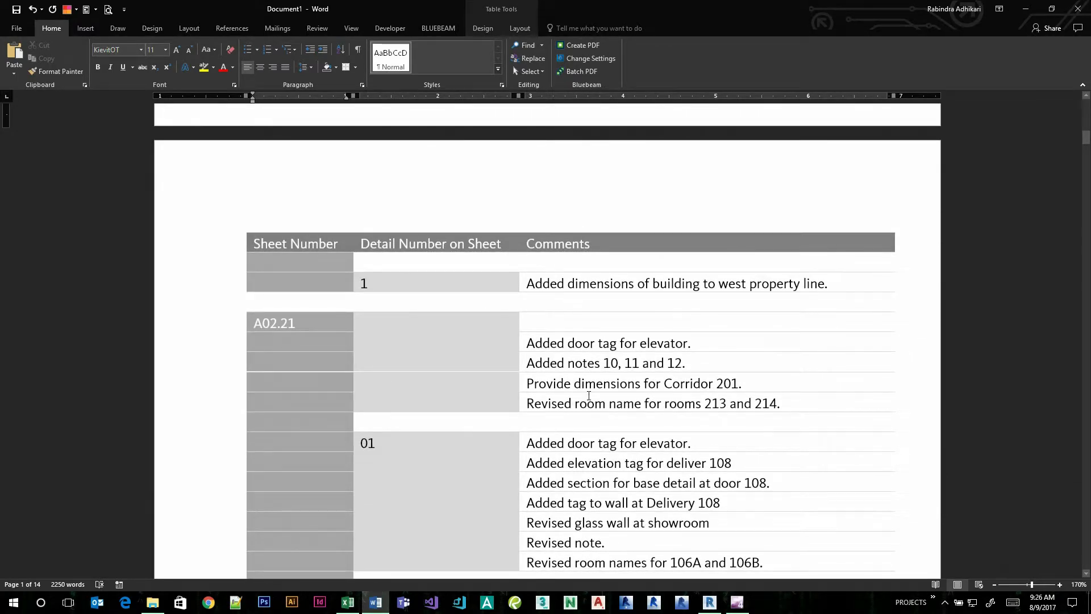
{"action": "scroll", "coordinate": [589, 395], "scroll_direction": "up", "scroll_amount": 15}
{"action": "scroll", "coordinate": [577, 367], "scroll_direction": "up", "scroll_amount": 3}
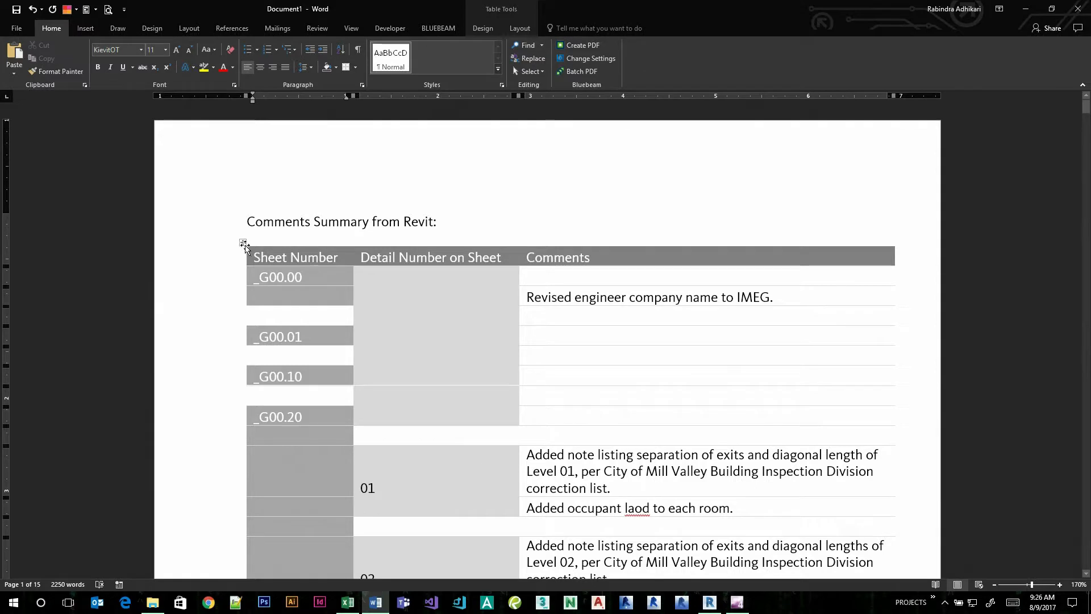
{"action": "left_click", "coordinate": [516, 29]}
{"action": "left_click", "coordinate": [498, 30]}
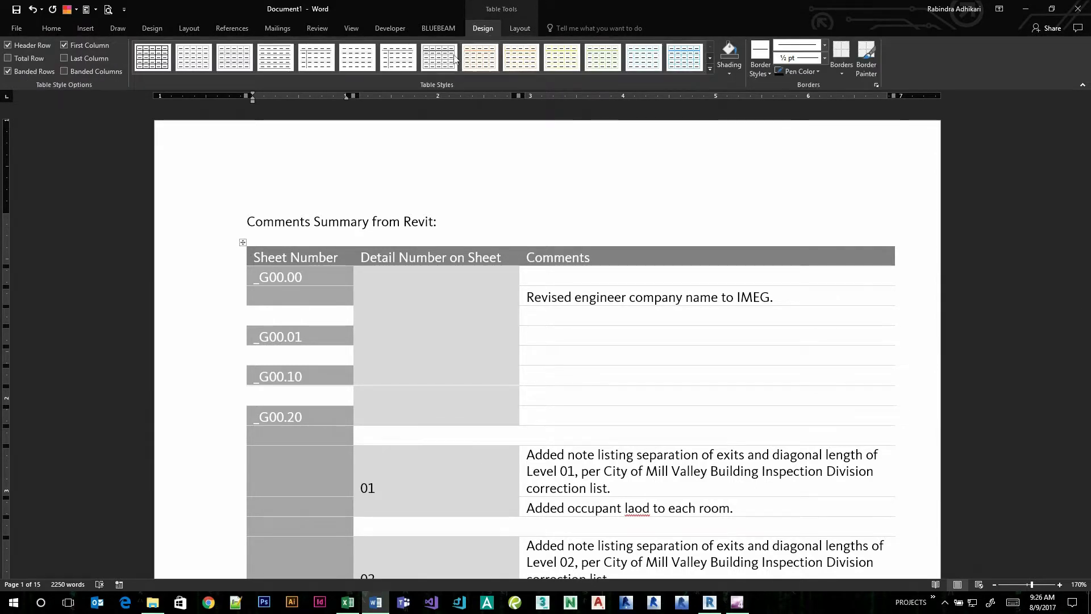
{"action": "left_click", "coordinate": [710, 70]}
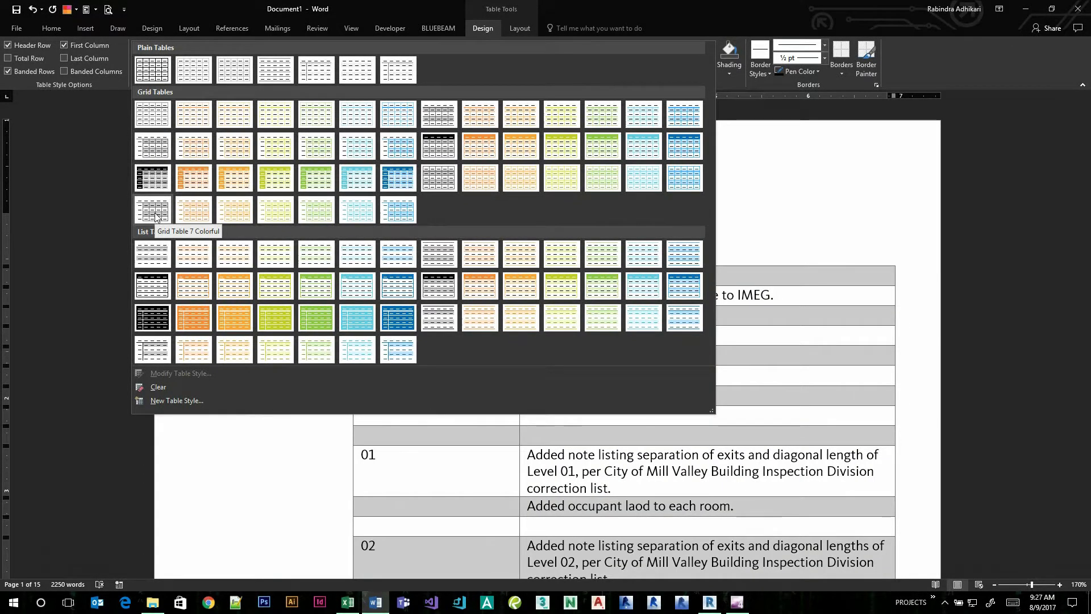
{"action": "left_click", "coordinate": [799, 208]}
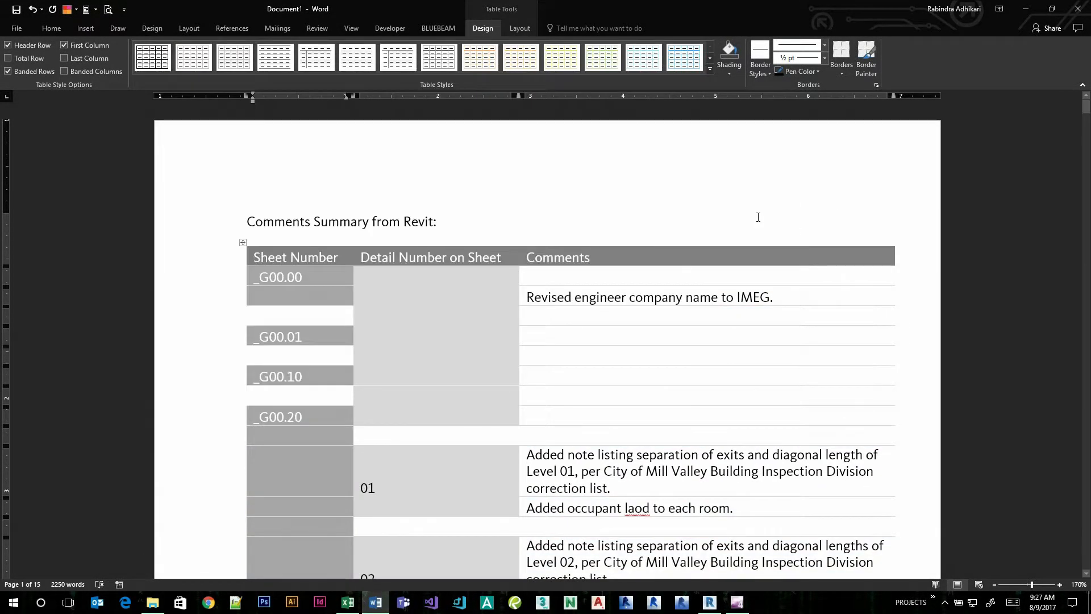
Correct the misspelled "laod" to "load" in both occupant comments under sheet _G00.20, and look through the table's following rows
{"action": "scroll", "coordinate": [519, 287], "scroll_direction": "down", "scroll_amount": 10}
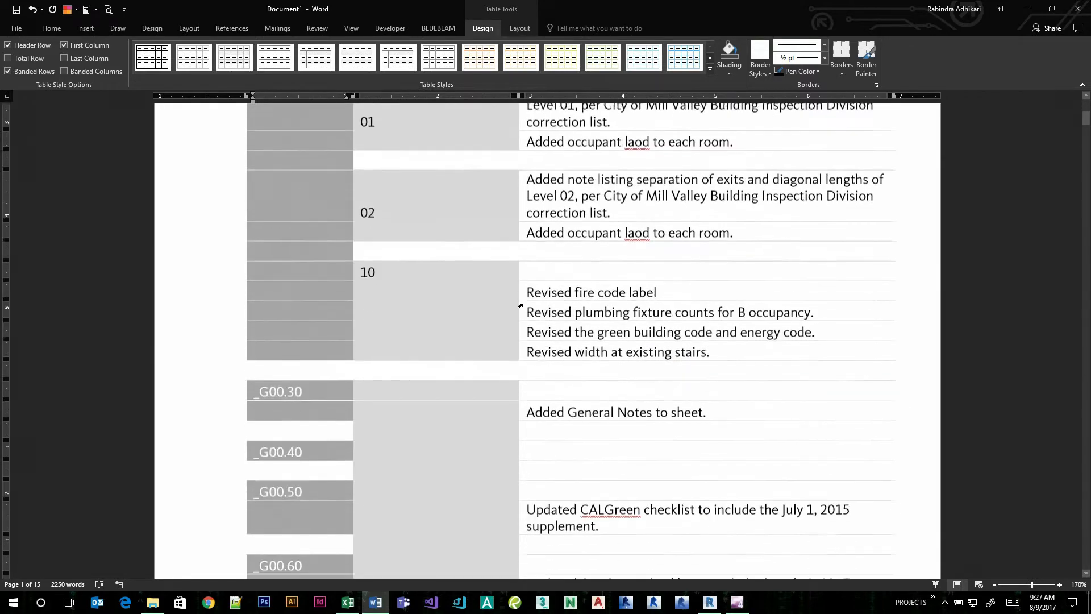
{"action": "scroll", "coordinate": [520, 306], "scroll_direction": "up", "scroll_amount": 3}
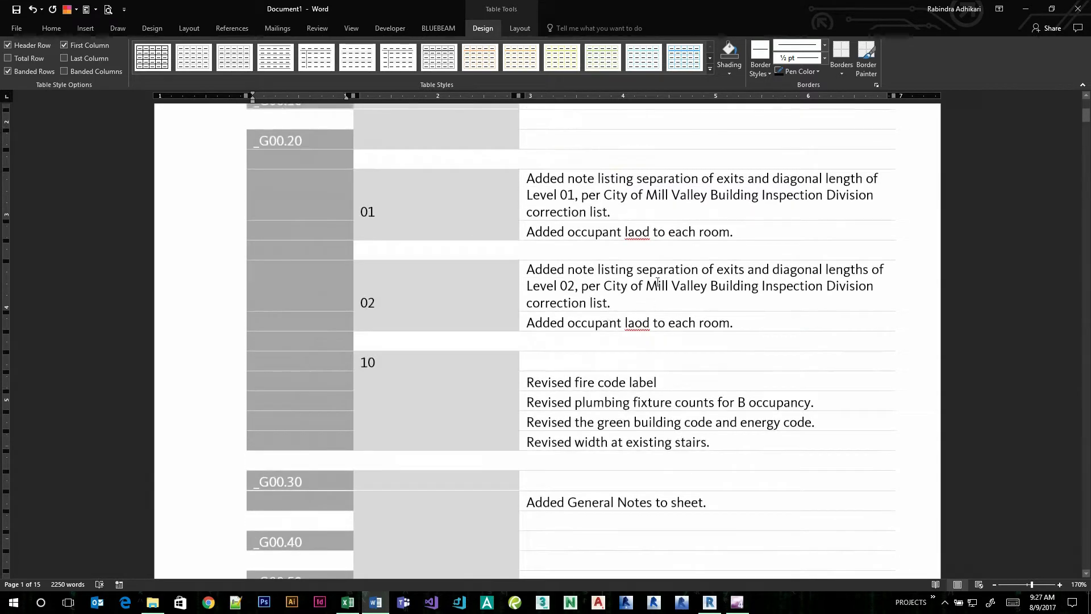
{"action": "right_click", "coordinate": [638, 233]}
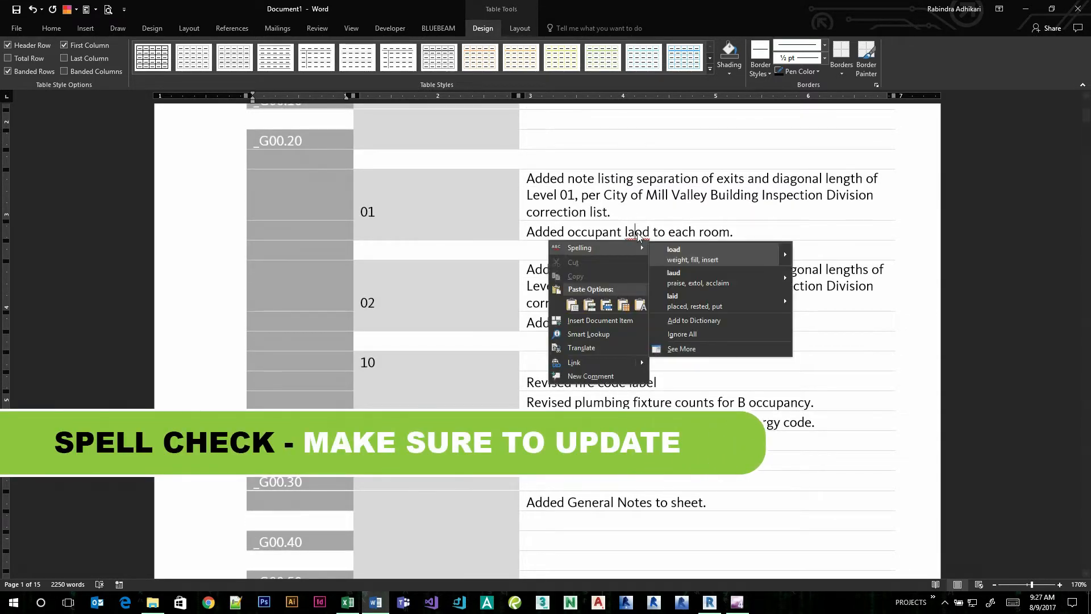
{"action": "left_click", "coordinate": [686, 258]}
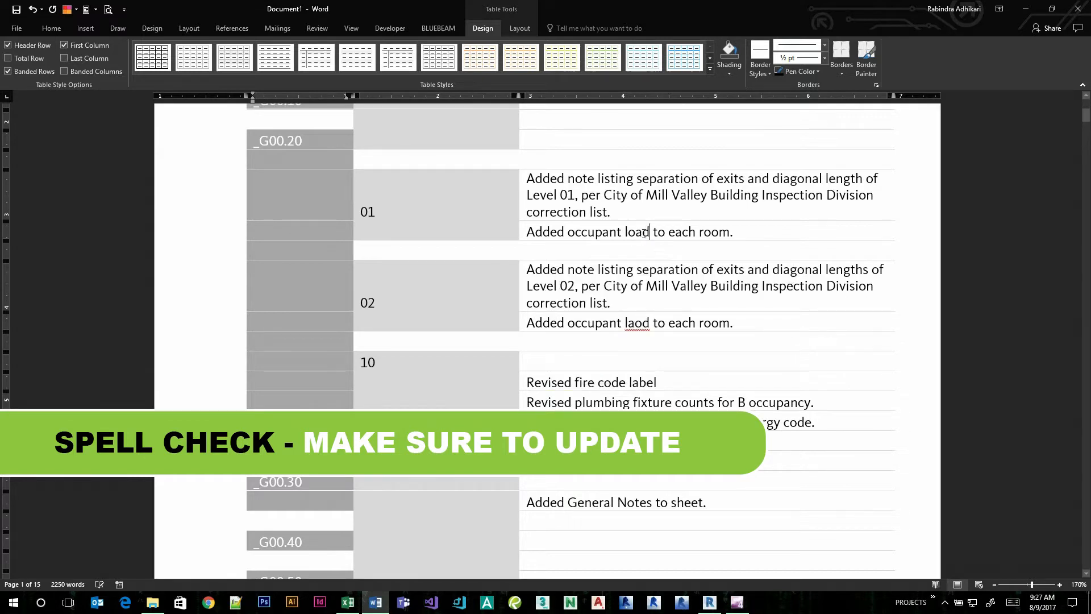
{"action": "right_click", "coordinate": [637, 324]}
{"action": "mouse_move", "coordinate": [644, 345]}
{"action": "left_click", "coordinate": [693, 347]}
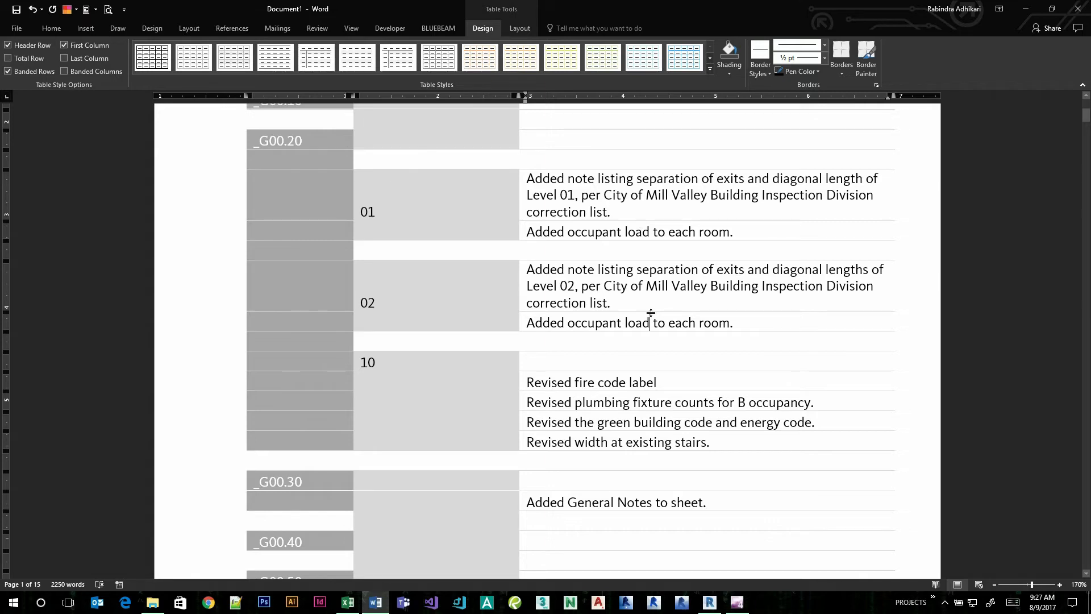
{"action": "scroll", "coordinate": [651, 313], "scroll_direction": "down", "scroll_amount": 3}
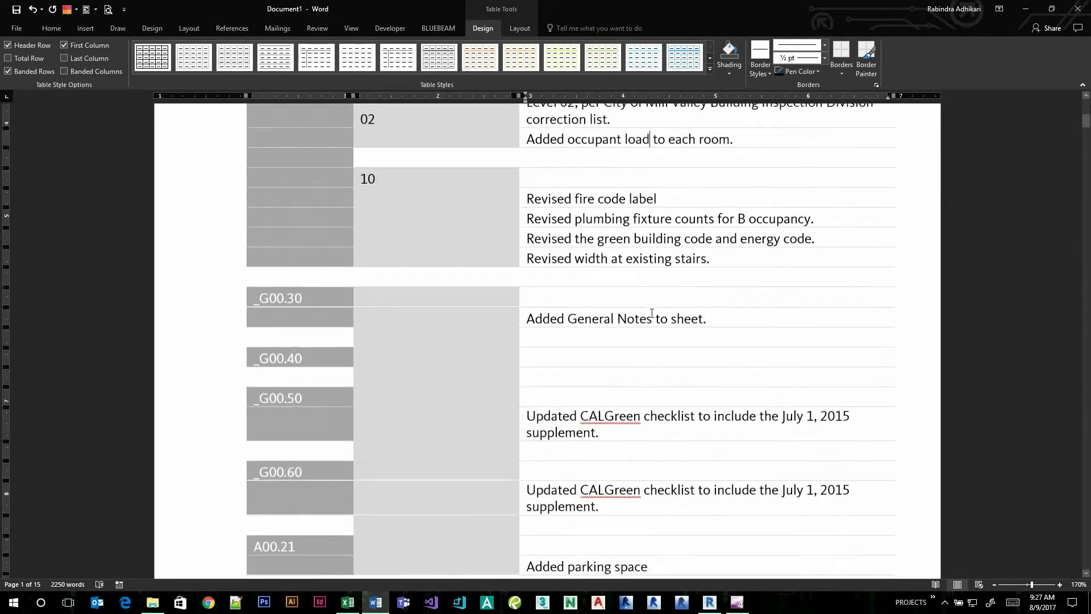
{"action": "scroll", "coordinate": [651, 313], "scroll_direction": "down", "scroll_amount": 3}
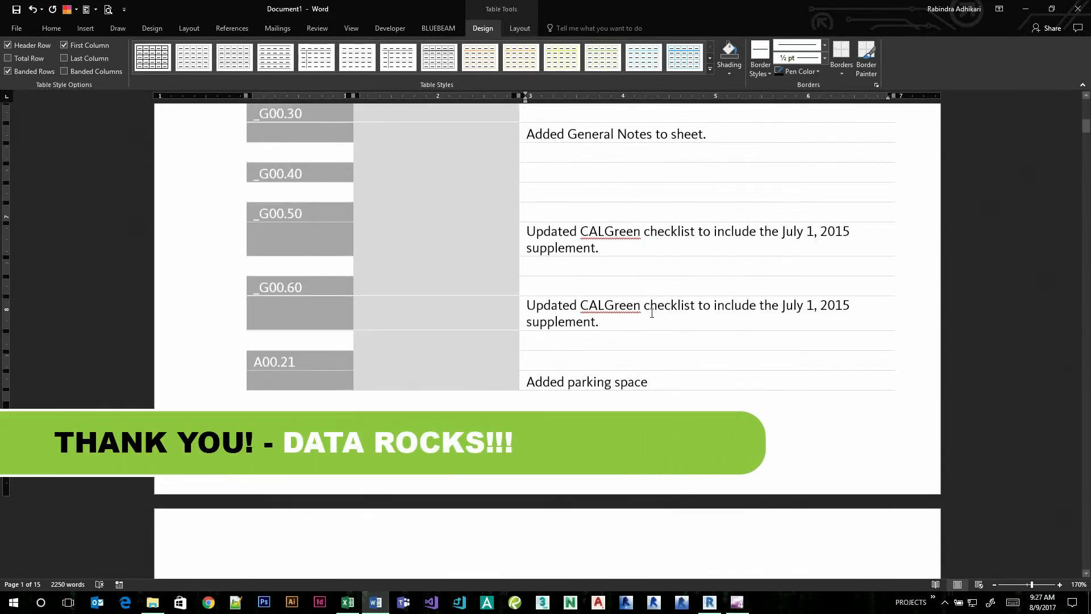
{"action": "scroll", "coordinate": [652, 313], "scroll_direction": "down", "scroll_amount": 8}
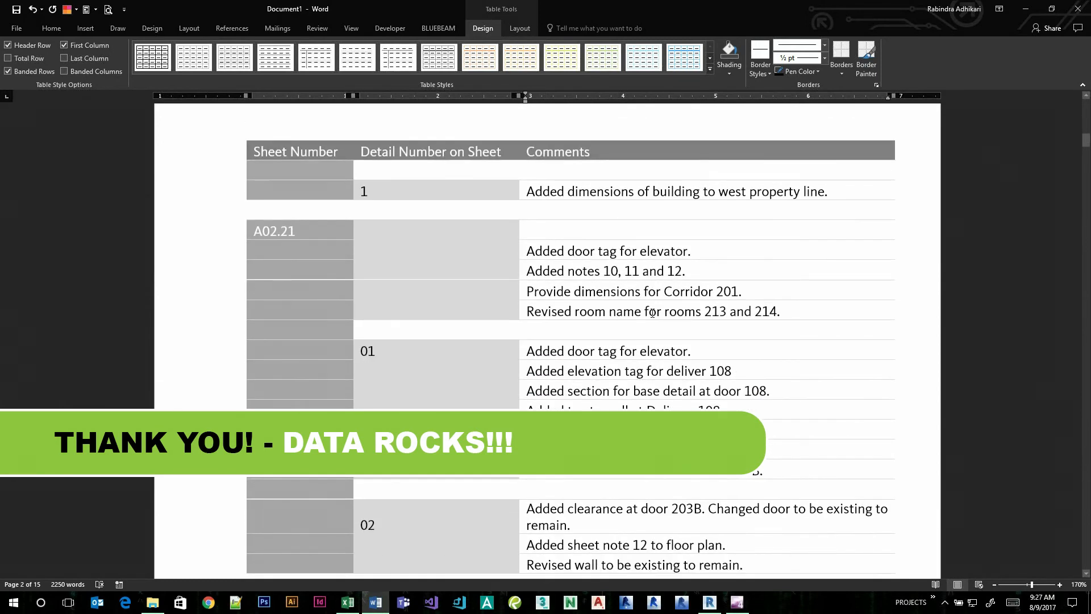